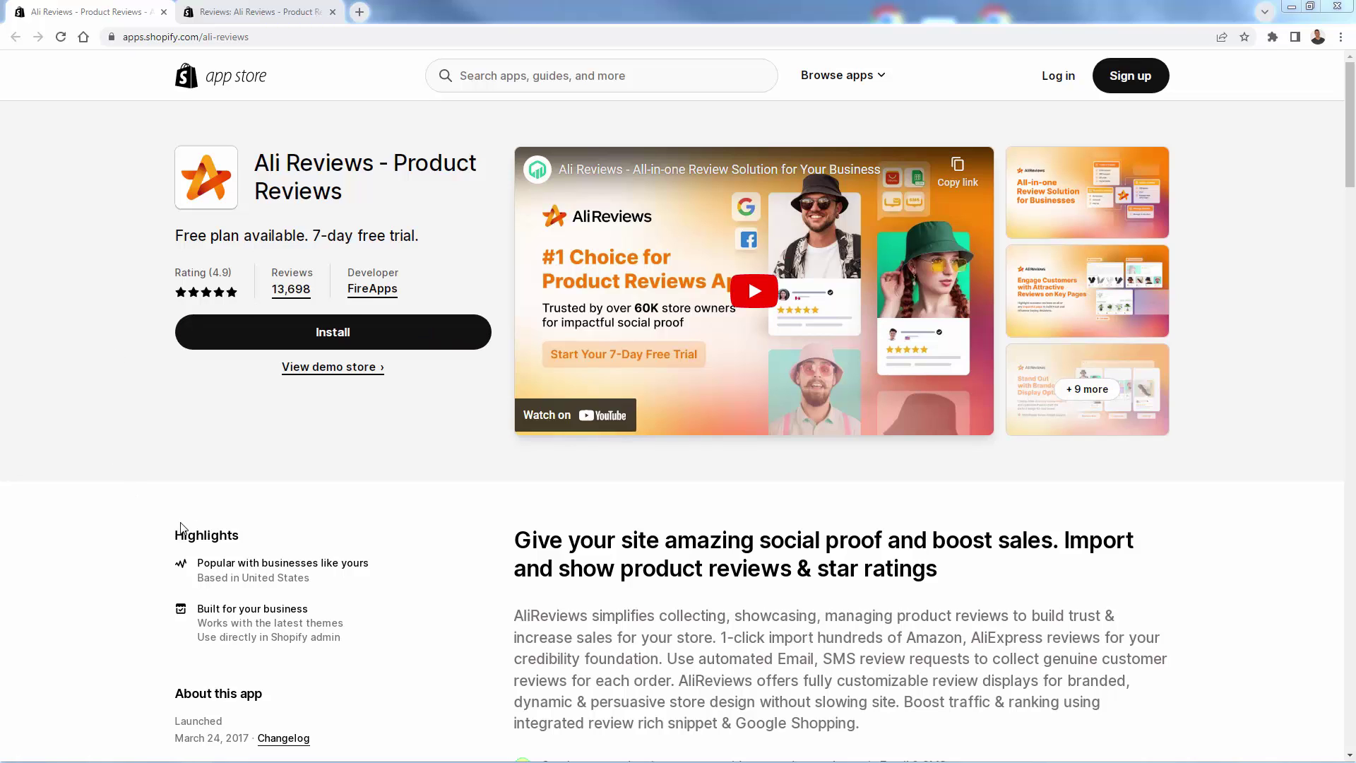
Look through the Ali Reviews app listing's promotional images, from the all-in-one overview to the Google Shopping slide.
{"action": "left_click", "coordinate": [1090, 208]}
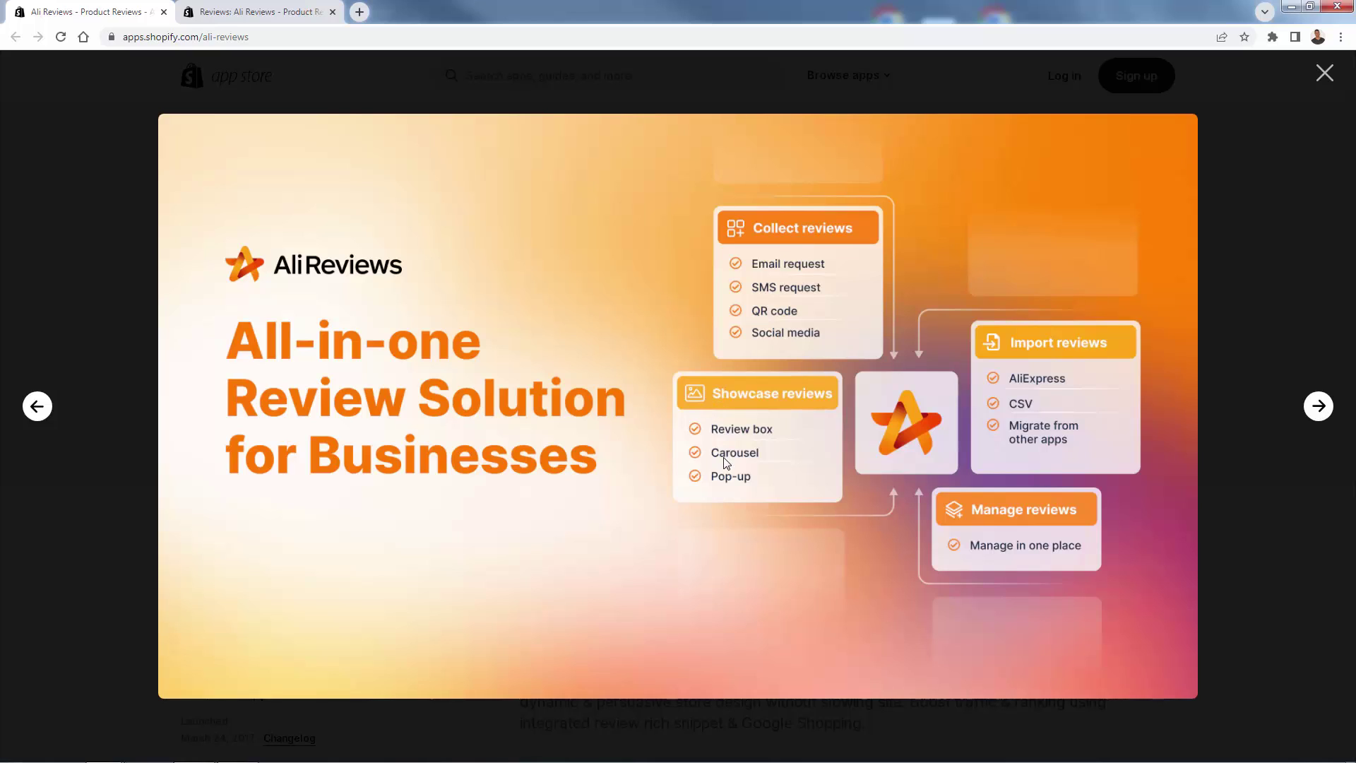
{"action": "left_click", "coordinate": [1319, 407]}
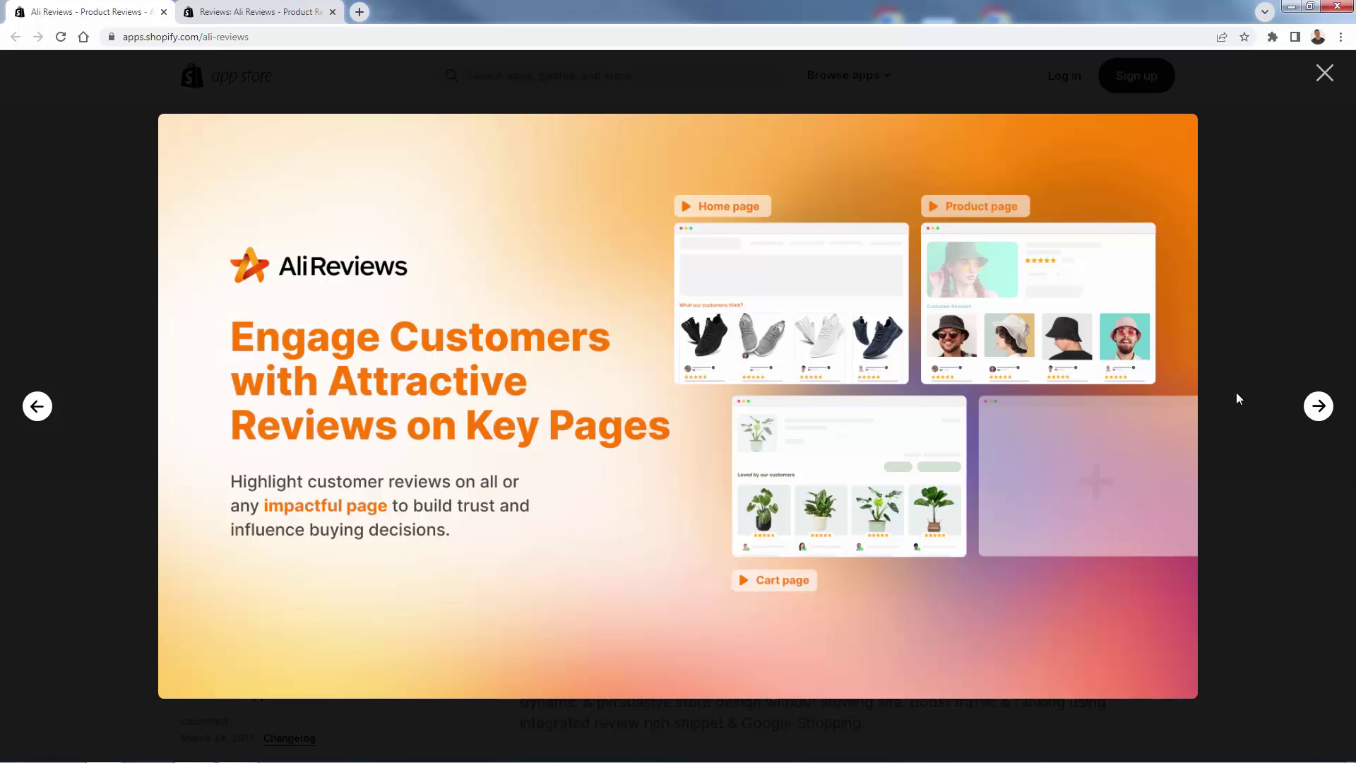
{"action": "left_click", "coordinate": [1318, 407]}
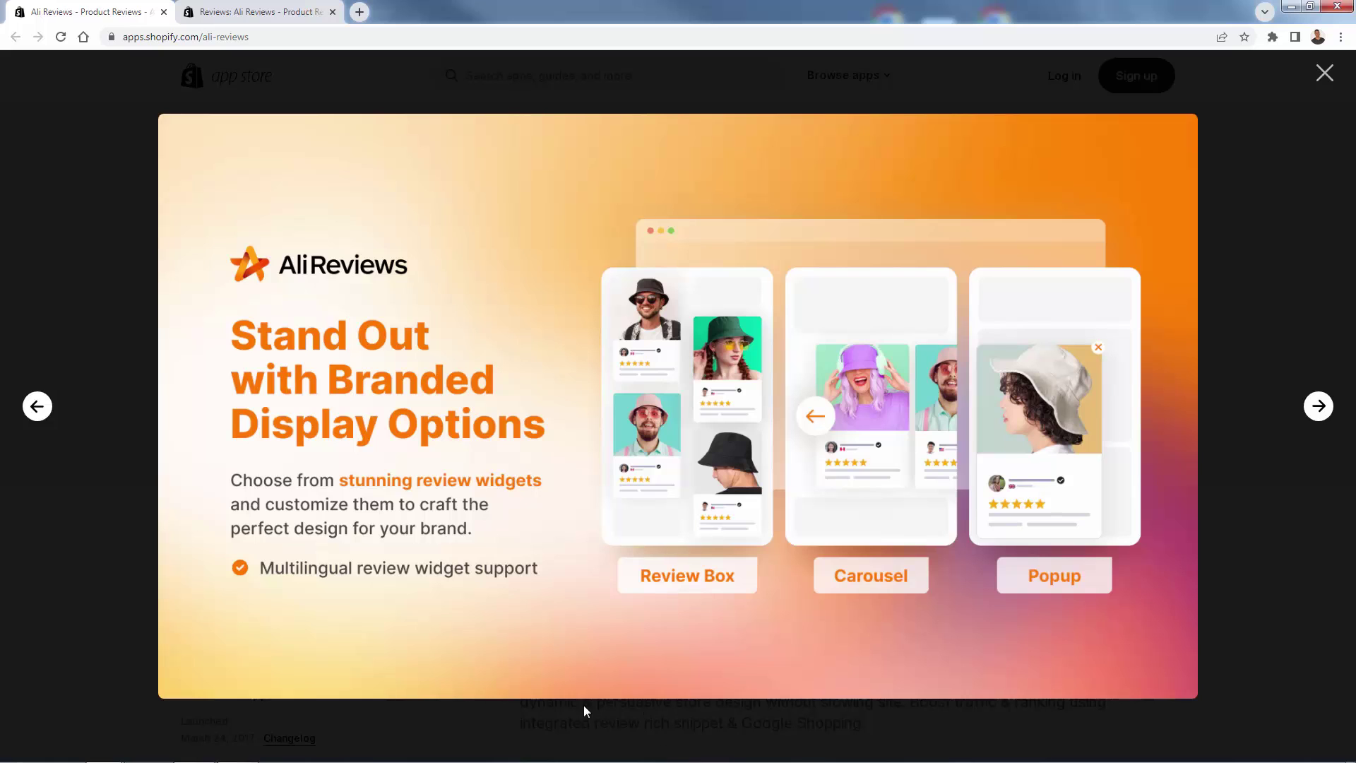
{"action": "left_click", "coordinate": [1311, 420]}
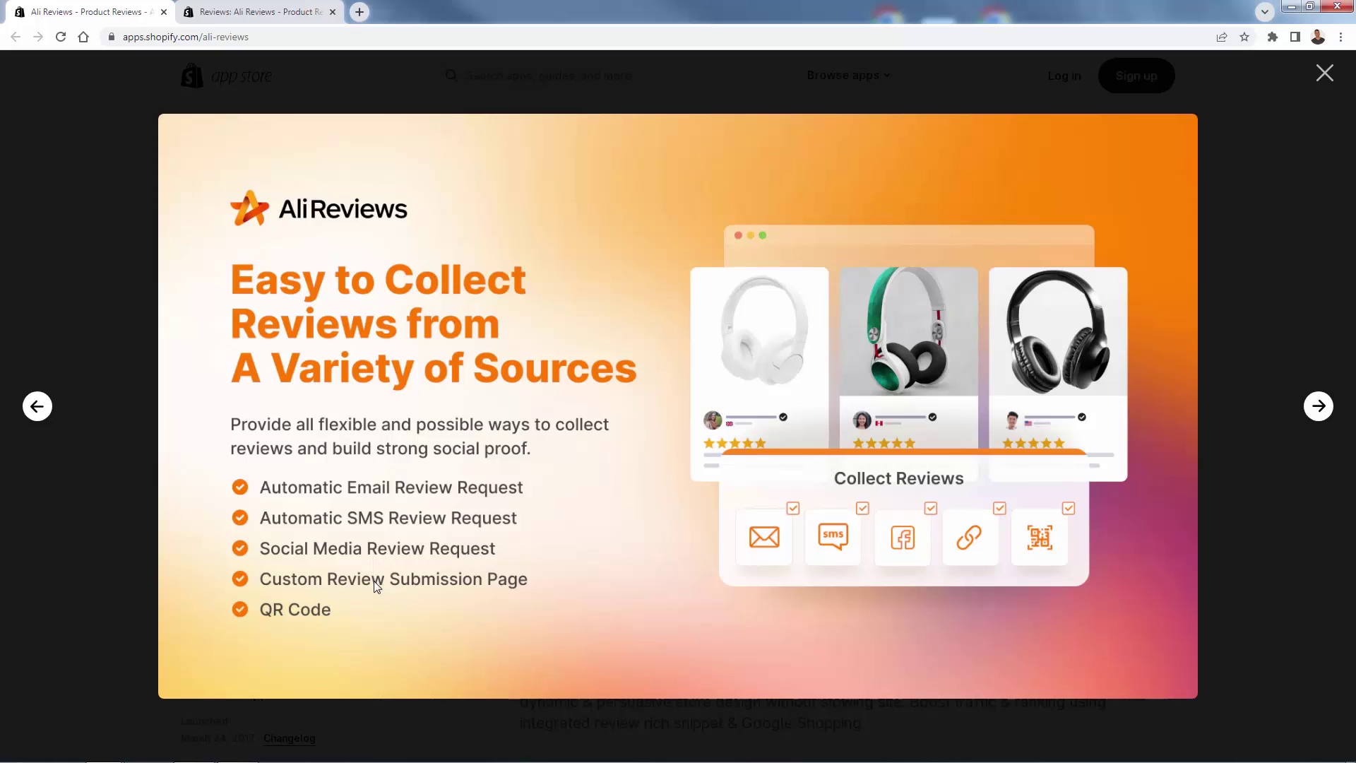
{"action": "left_click", "coordinate": [1318, 406]}
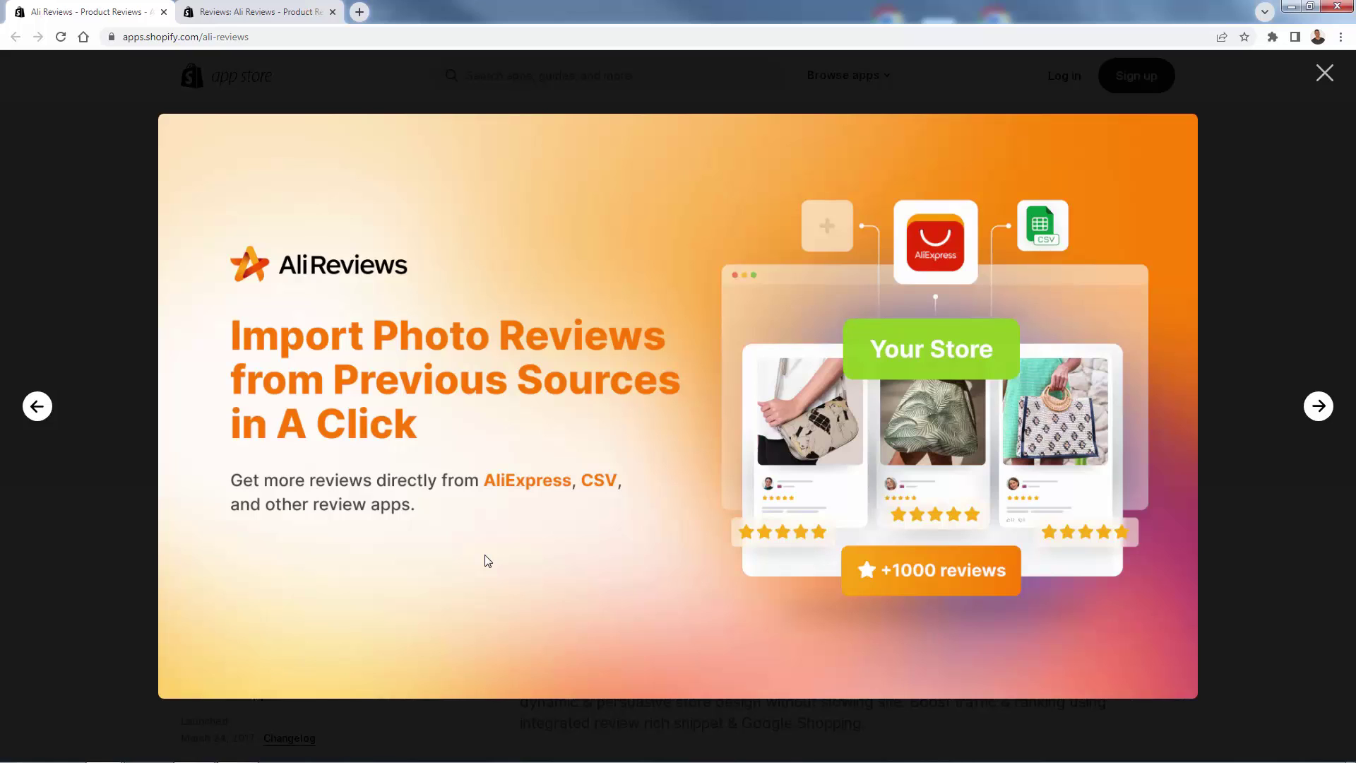
{"action": "left_click", "coordinate": [1319, 406]}
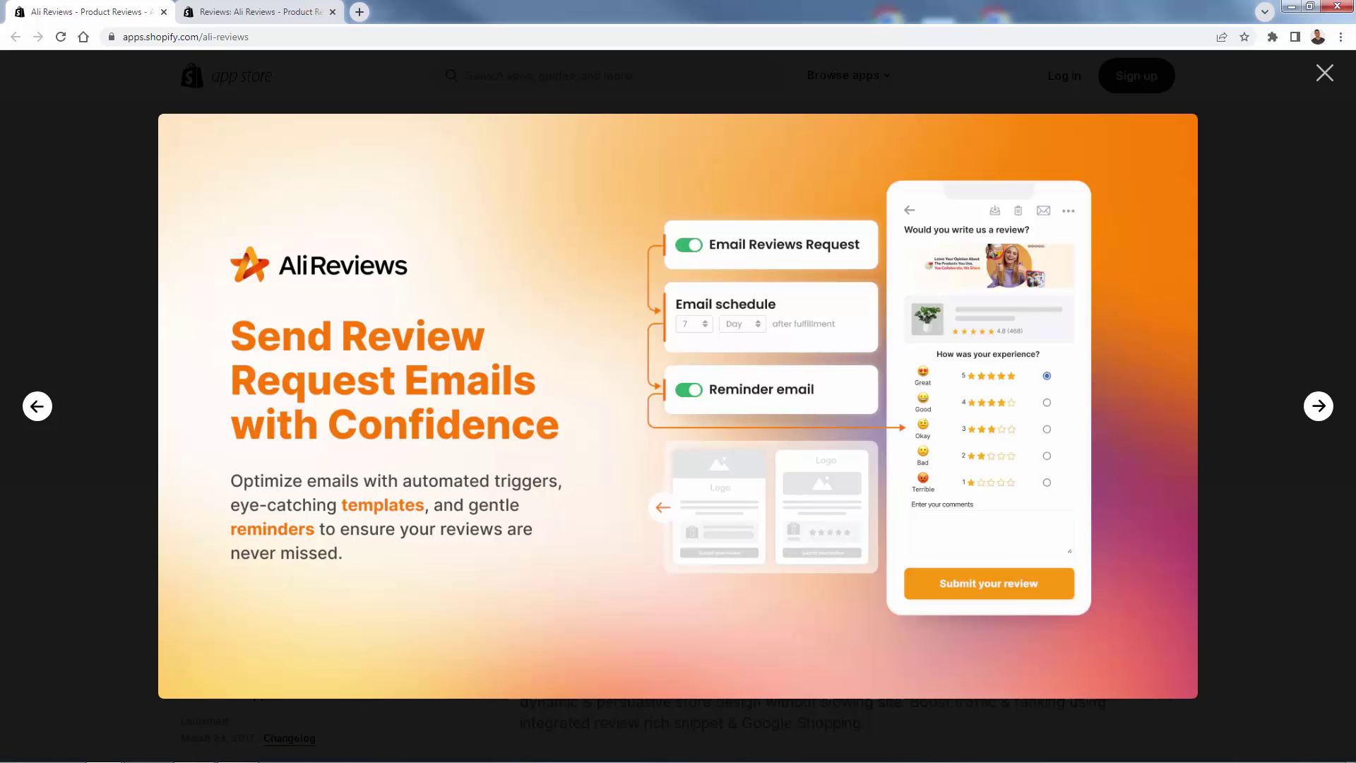
{"action": "left_click", "coordinate": [1326, 413]}
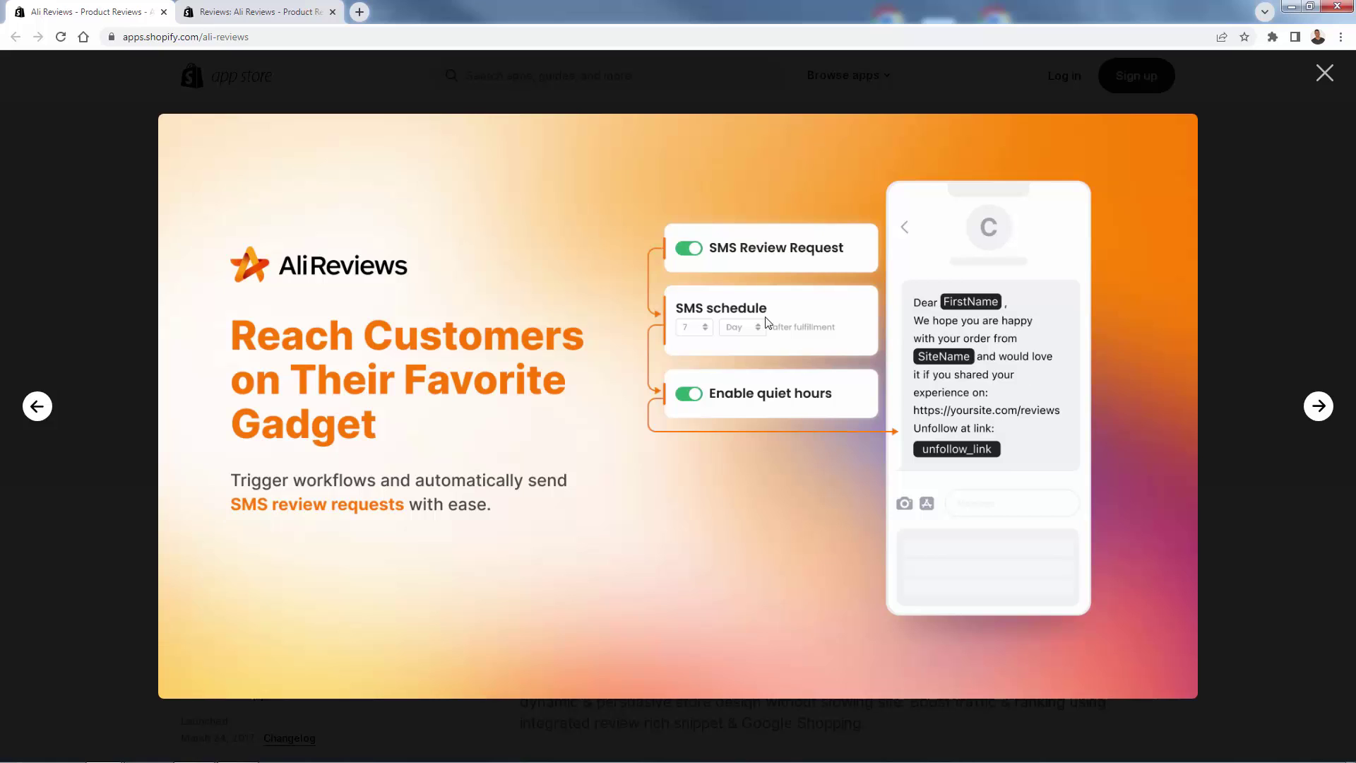
{"action": "left_click", "coordinate": [1319, 407]}
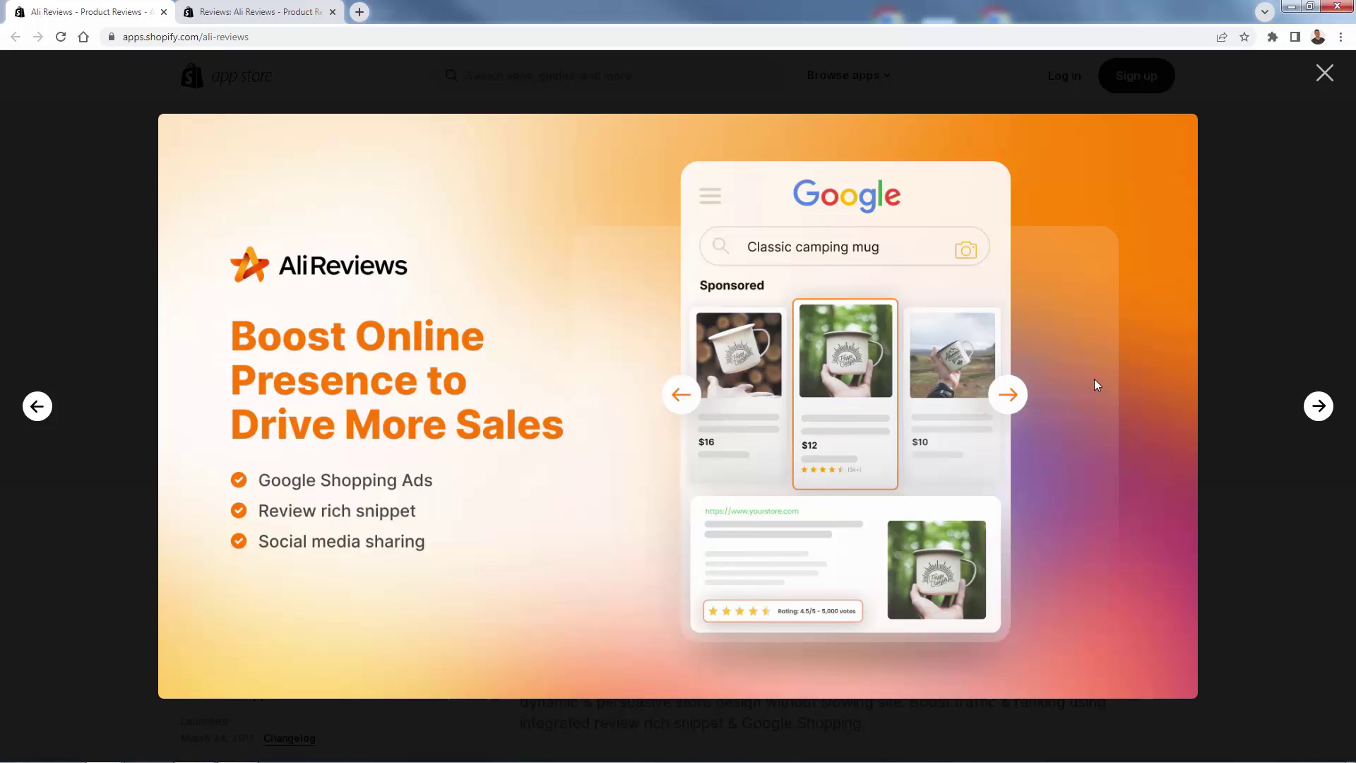
{"action": "left_click", "coordinate": [1325, 73]}
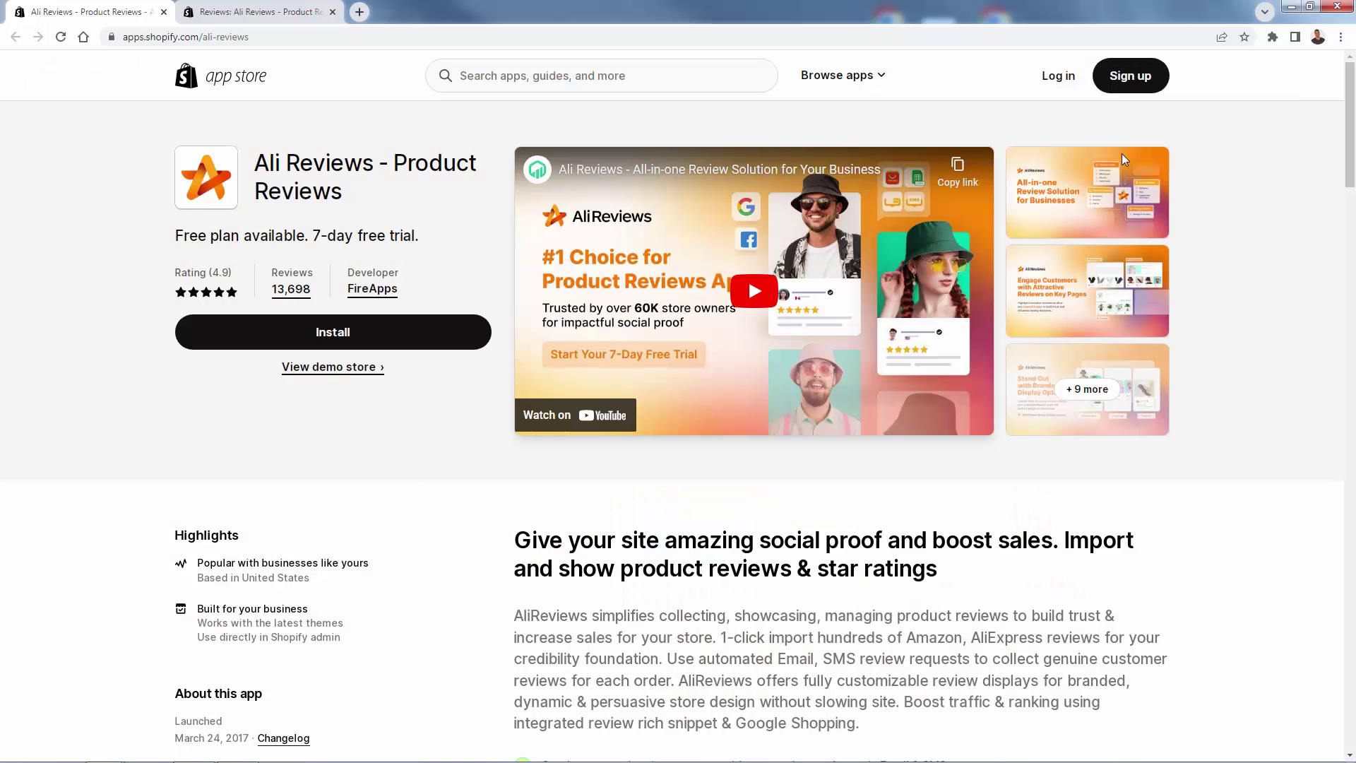
{"action": "scroll", "coordinate": [400, 473], "scroll_direction": "down", "scroll_amount": 1}
{"action": "scroll", "coordinate": [398, 512], "scroll_direction": "up", "scroll_amount": 1}
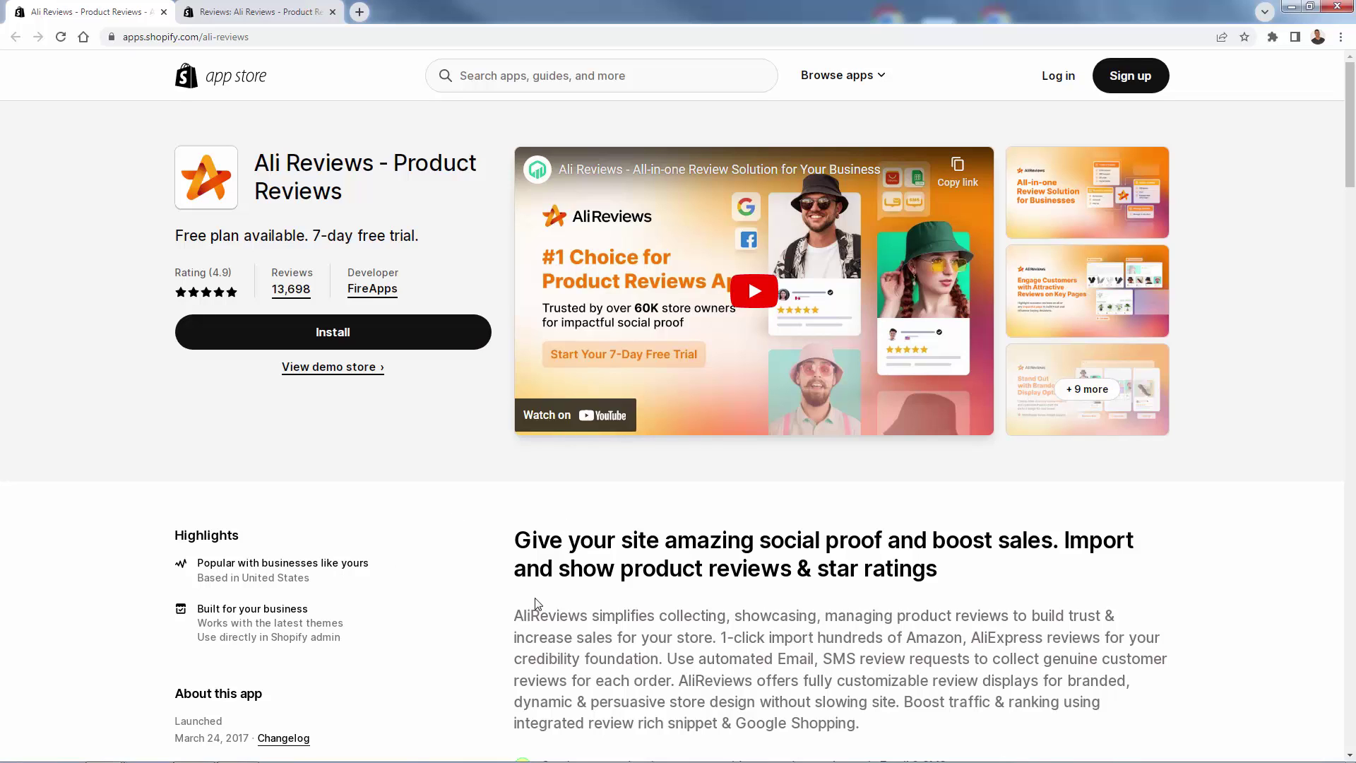
Install the Ali Reviews - Product Reviews app on the Birds In The Air store.
{"action": "left_click", "coordinate": [336, 343]}
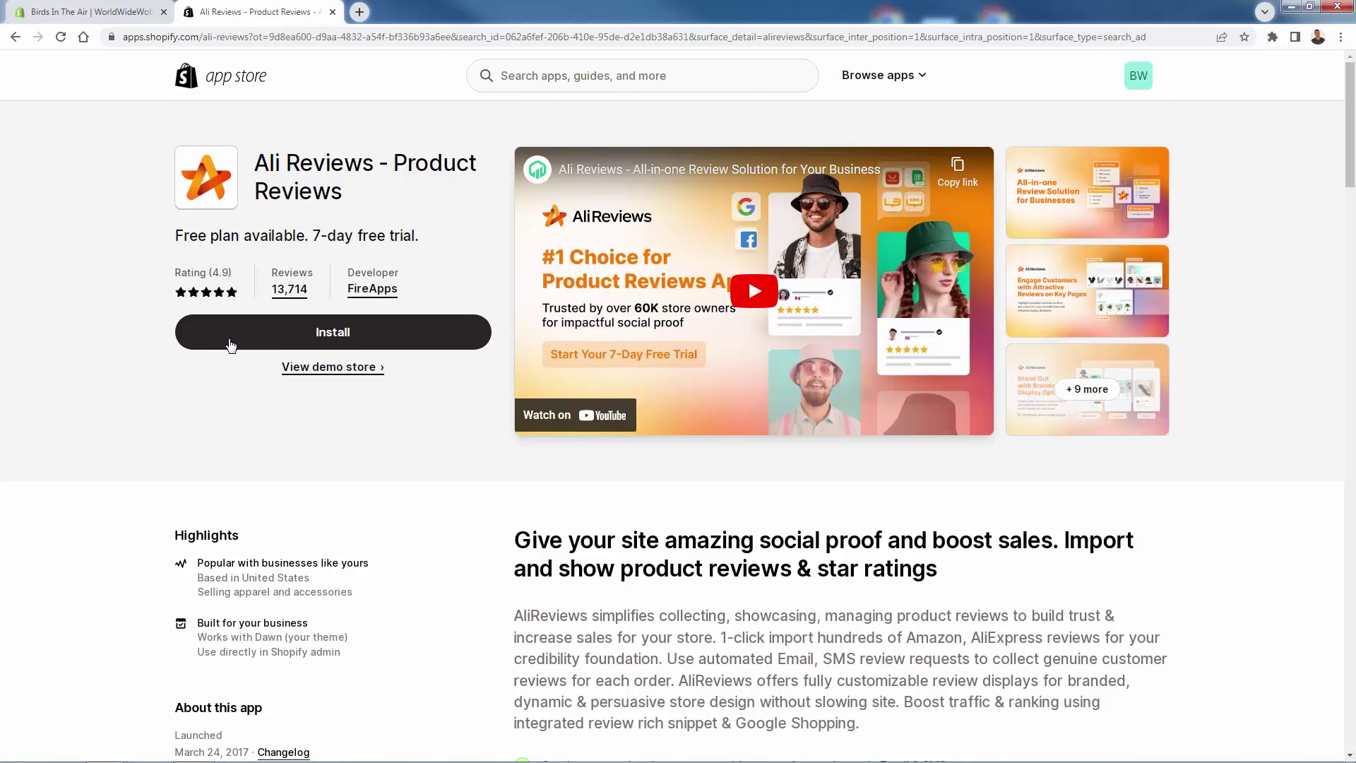
{"action": "left_click", "coordinate": [231, 344]}
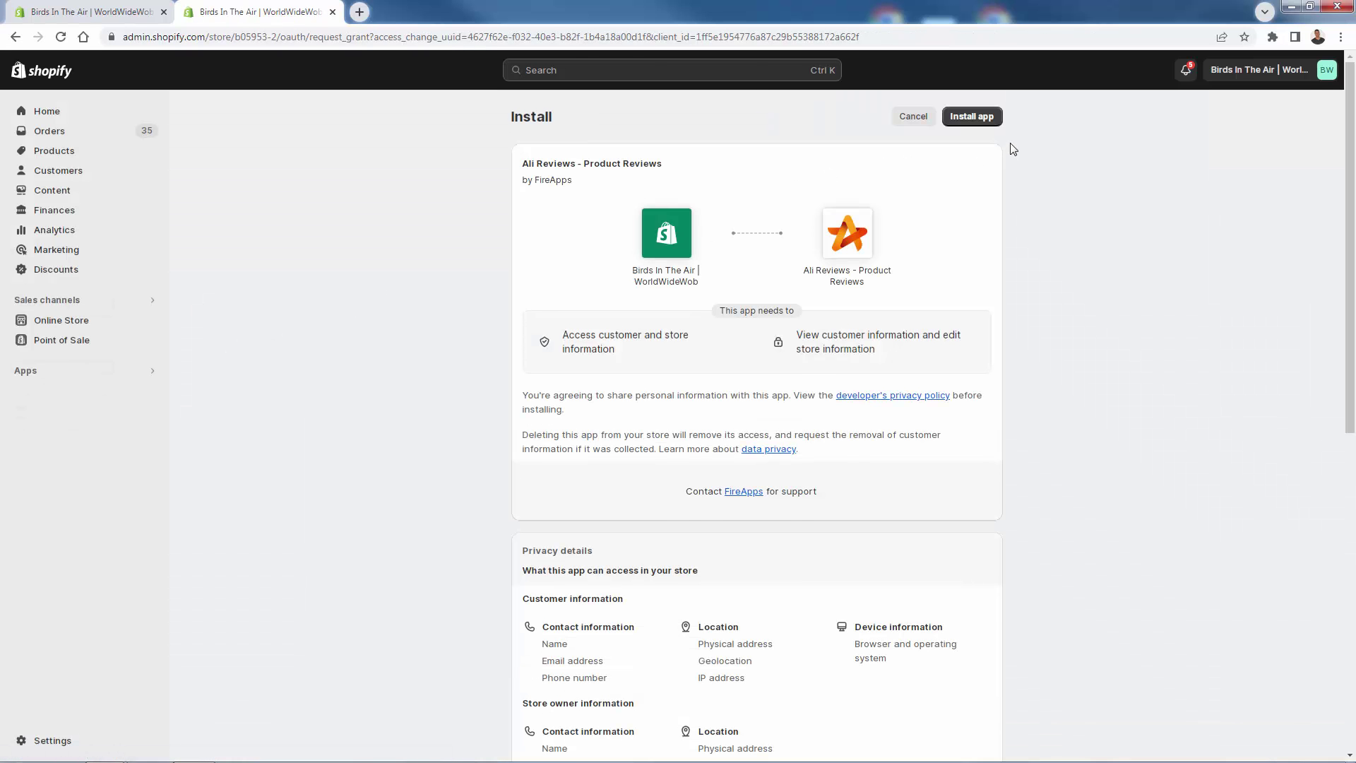
{"action": "left_click", "coordinate": [987, 118]}
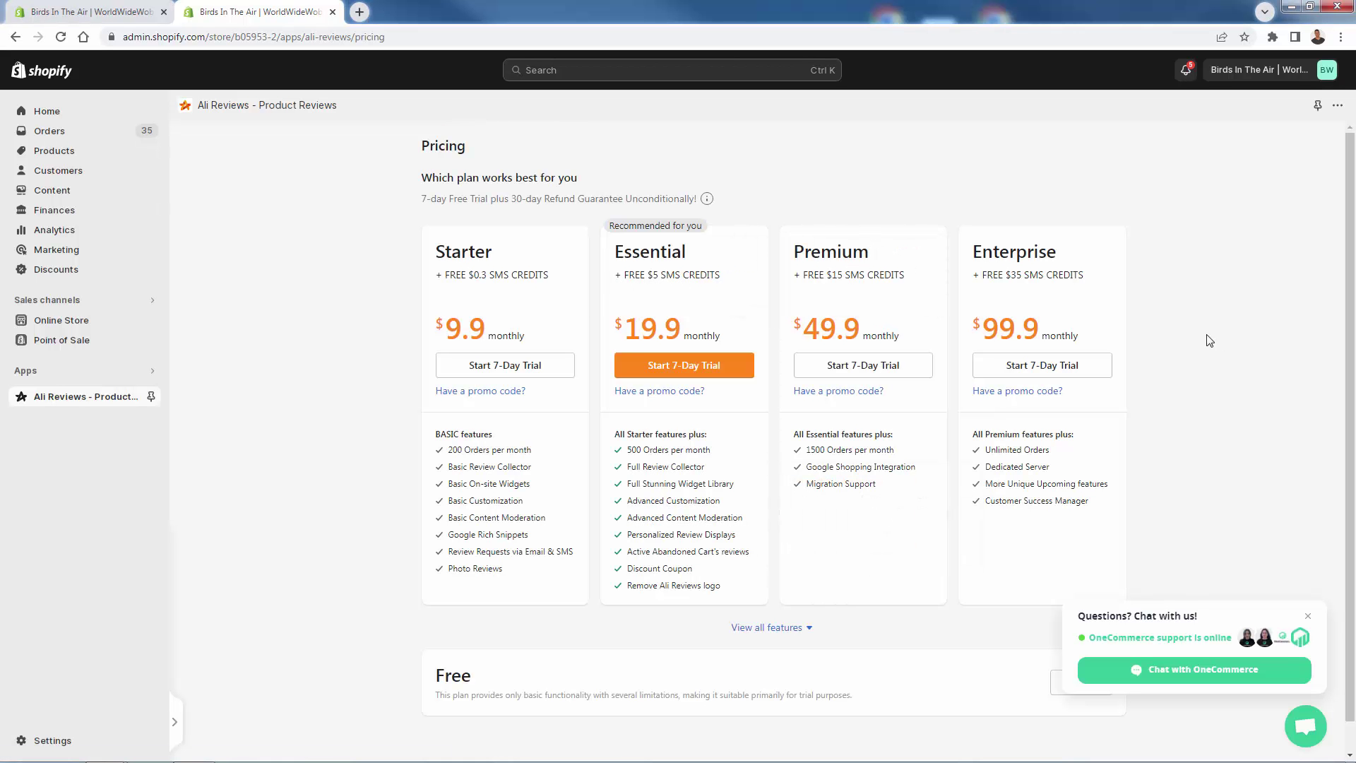
Dismiss the support chat prompt, start the 7-day trial of the Essential plan and approve the subscription.
{"action": "left_click", "coordinate": [1307, 617]}
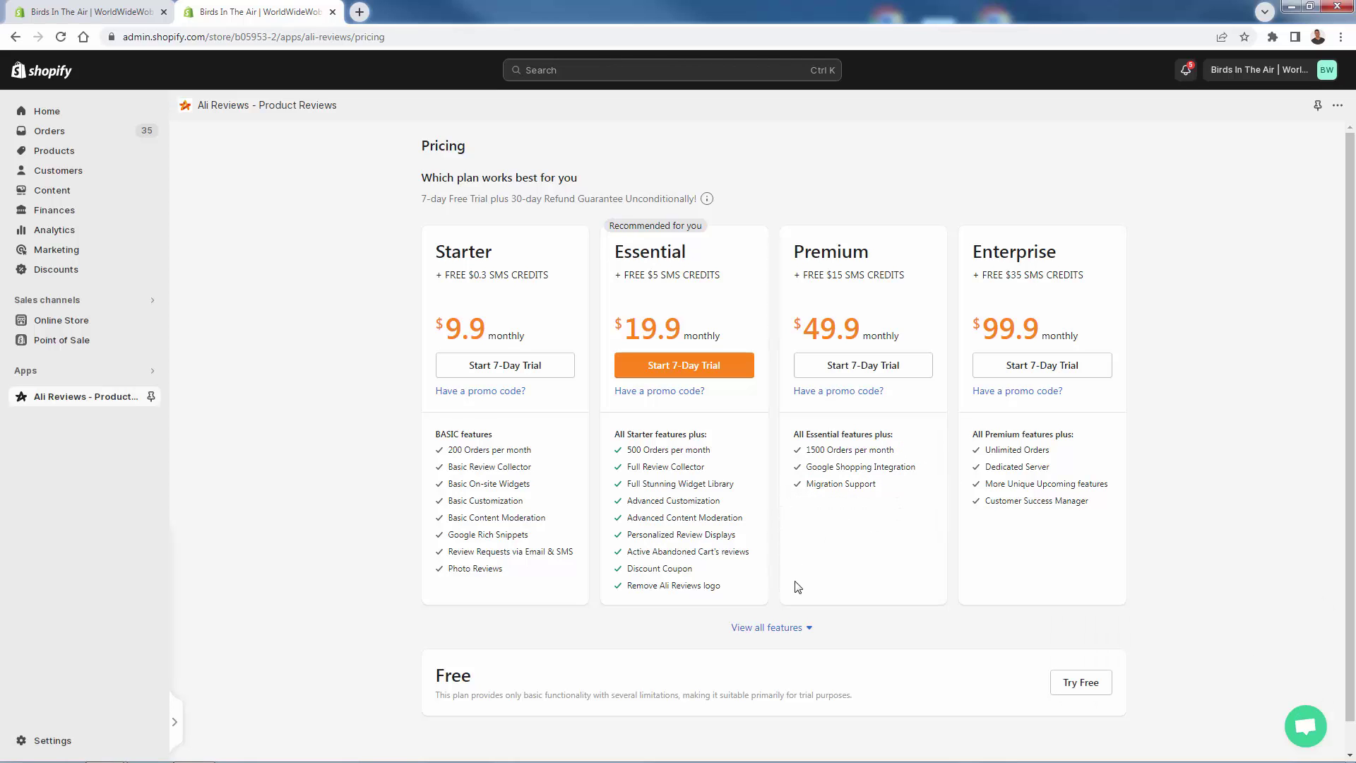
{"action": "left_click", "coordinate": [695, 370]}
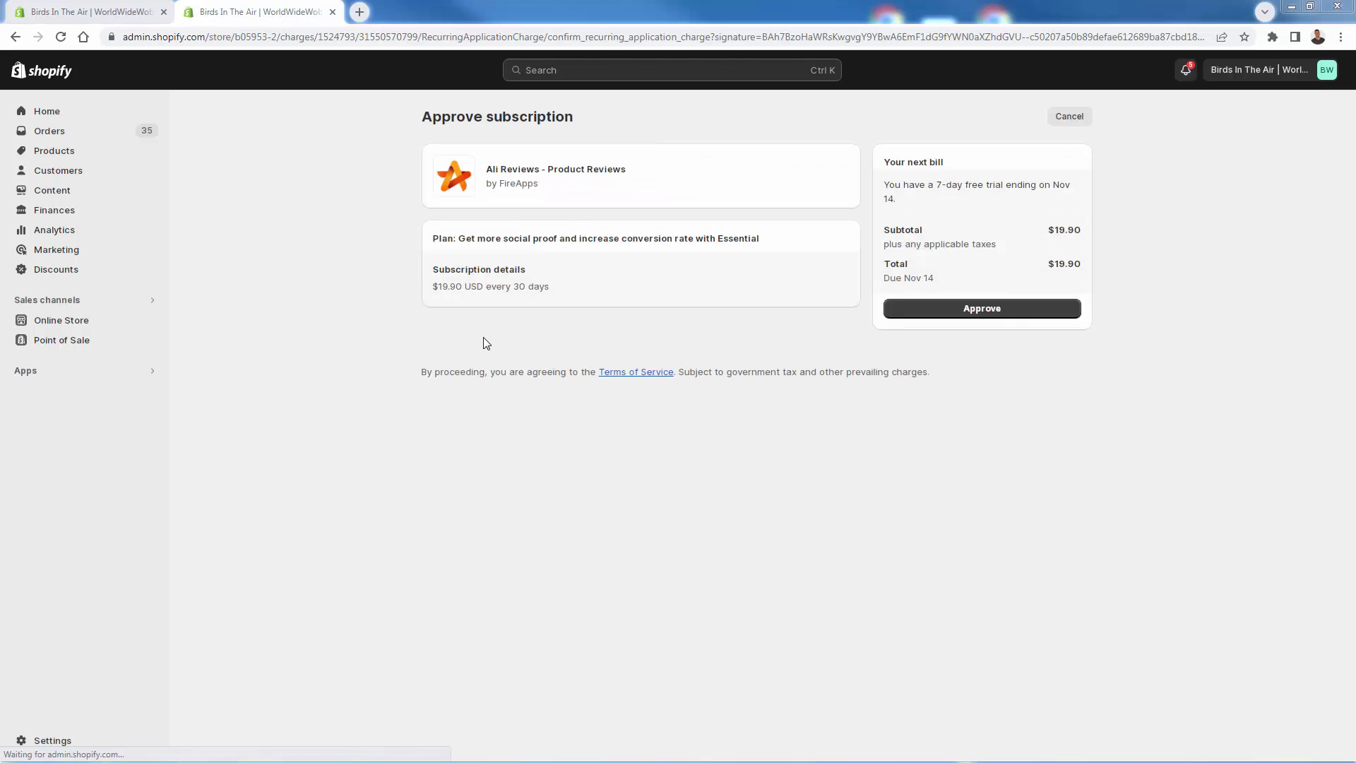
{"action": "left_click", "coordinate": [942, 315]}
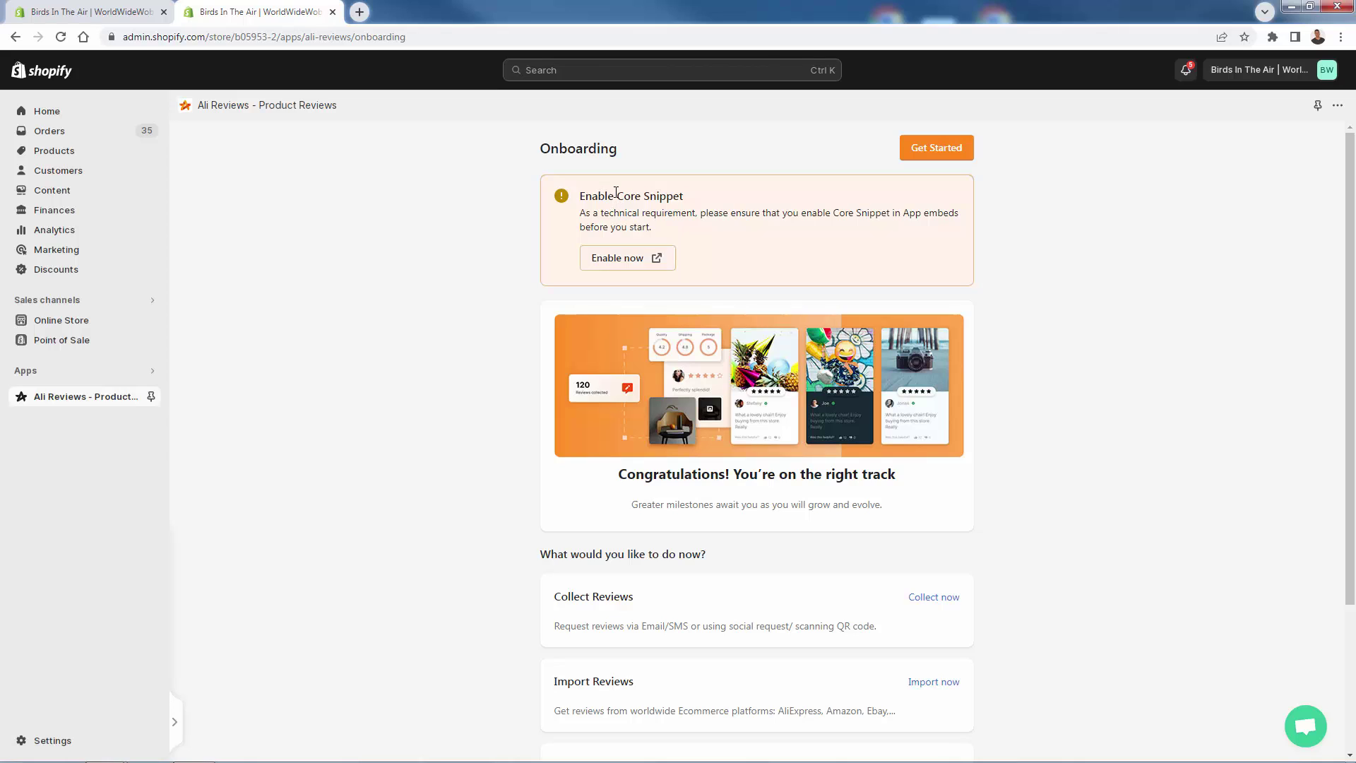
Enable the Ali Reviews Core Snippet app embed in the Dawn theme and save the theme.
{"action": "left_click_drag", "start_coordinate": [616, 192], "coordinate": [652, 197]}
{"action": "left_click", "coordinate": [651, 197]}
{"action": "left_click", "coordinate": [634, 263]}
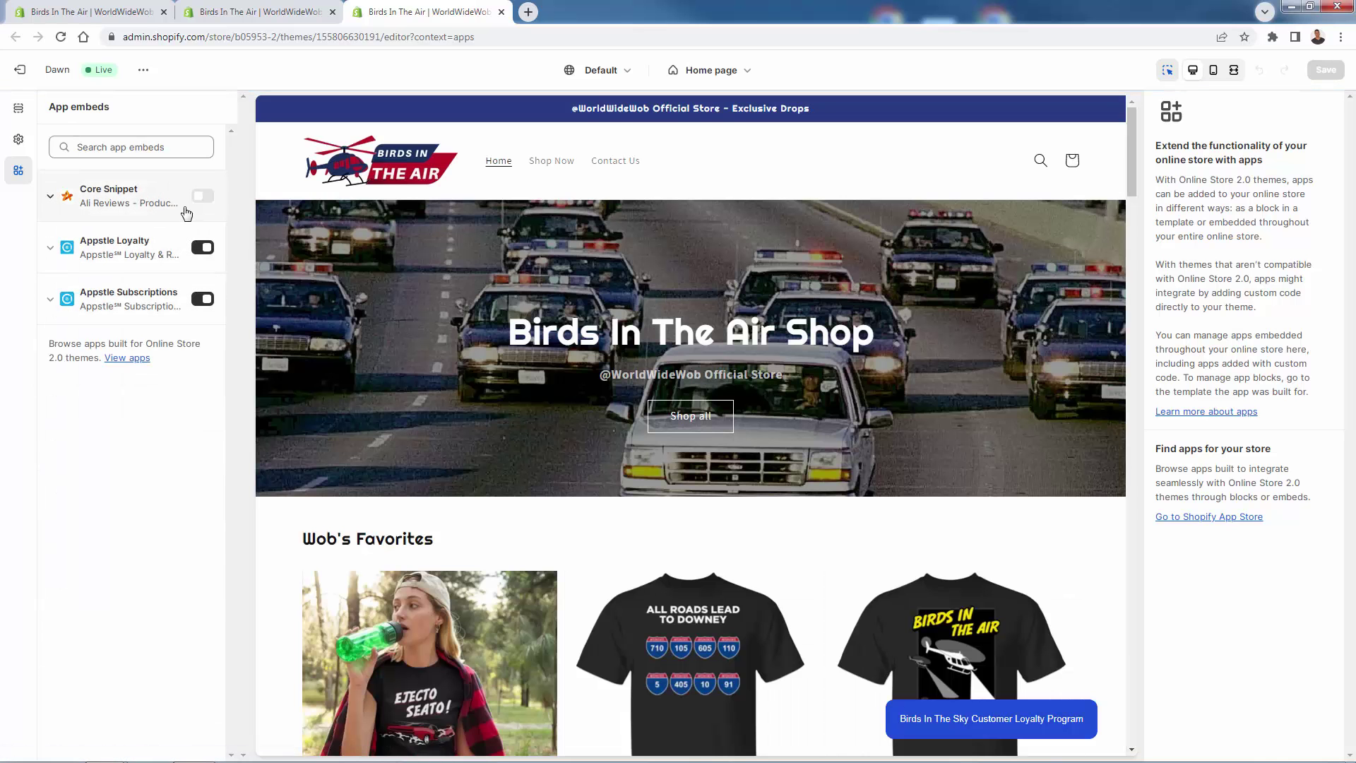
{"action": "left_click", "coordinate": [202, 196]}
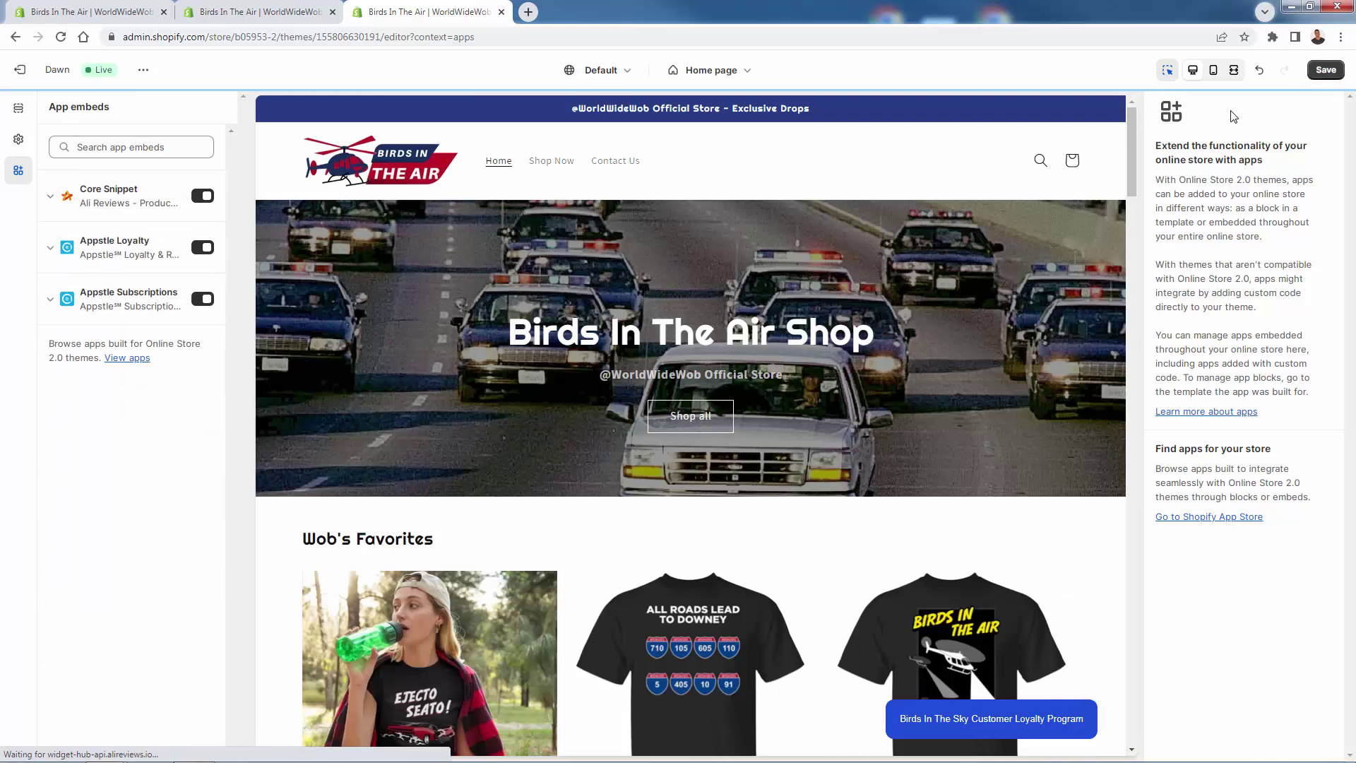
{"action": "left_click", "coordinate": [1326, 69]}
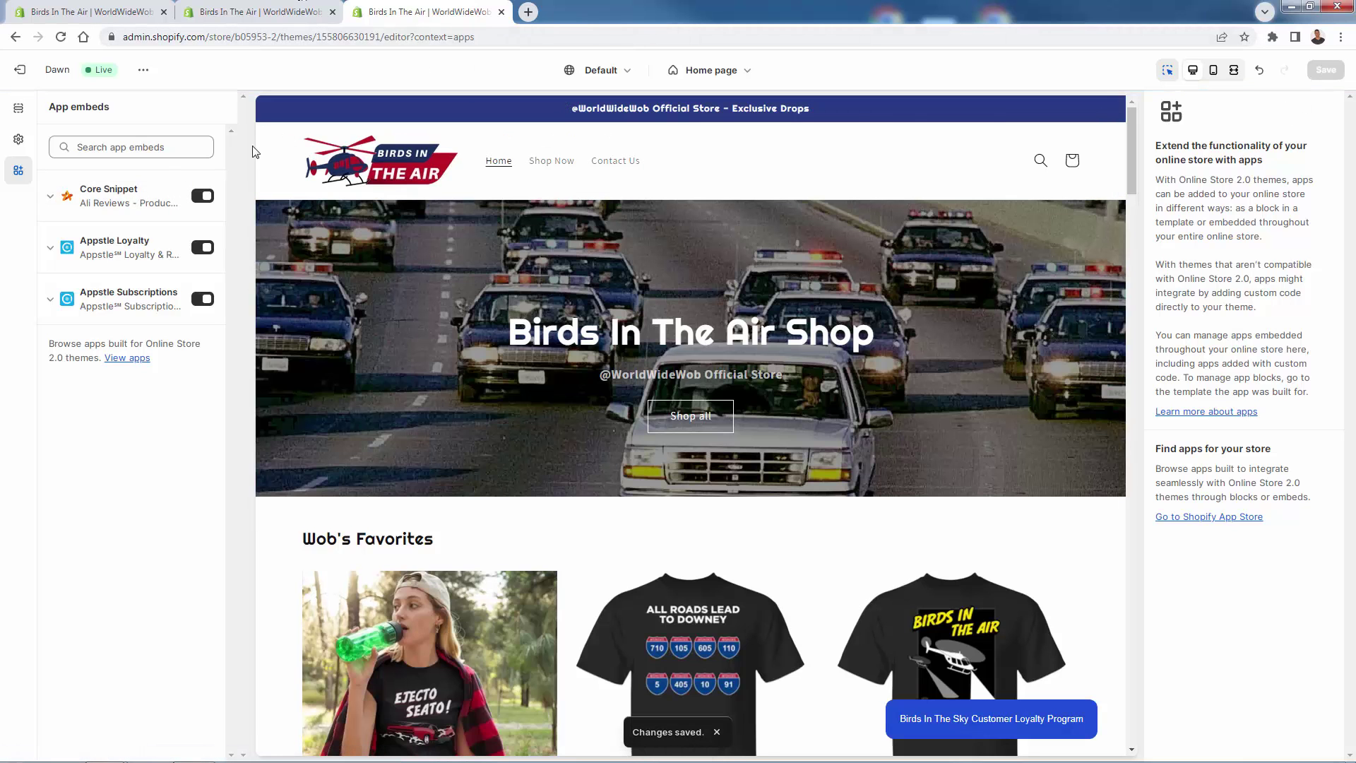
View the black car photo on AliExpress's 1:32 Dodge Challenger Hellcat listing and return to the Ali Reviews dashboard.
{"action": "left_click", "coordinate": [286, 7]}
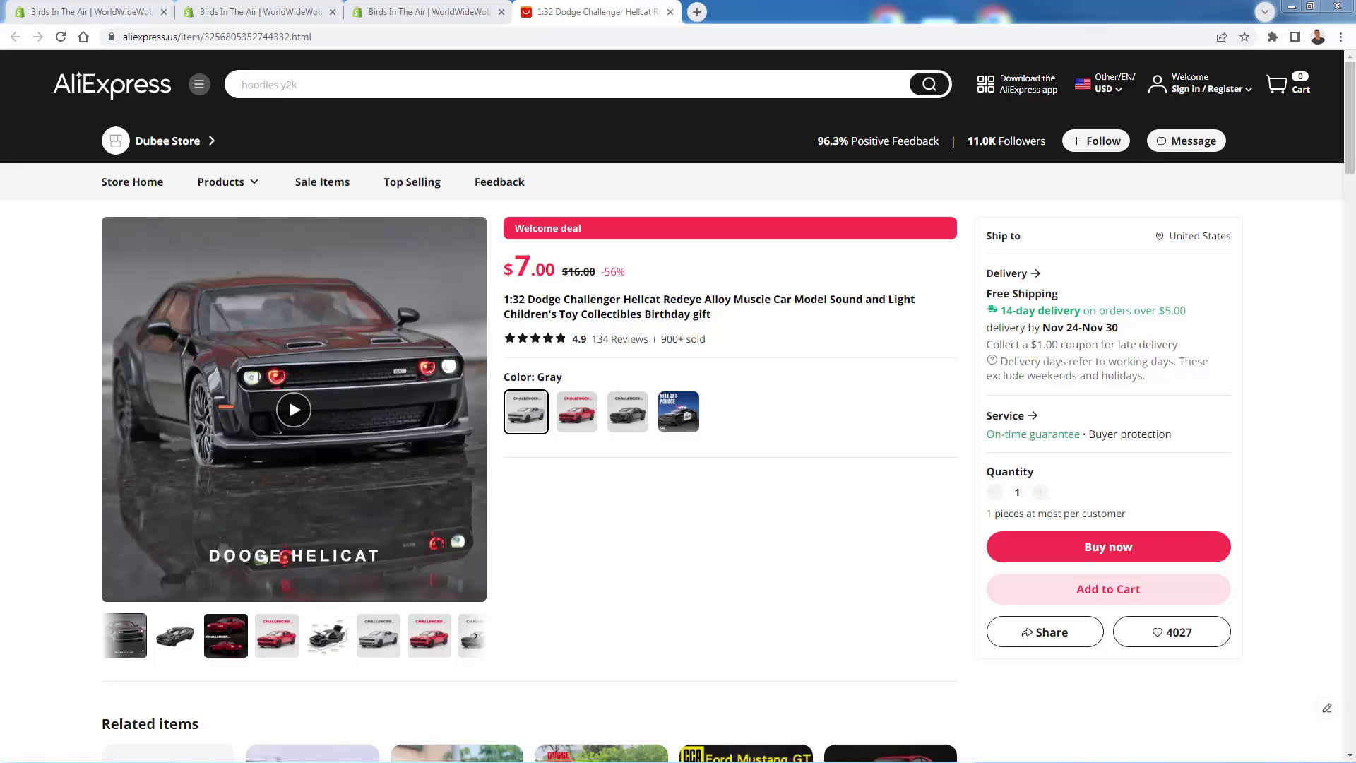
{"action": "left_click", "coordinate": [174, 635]}
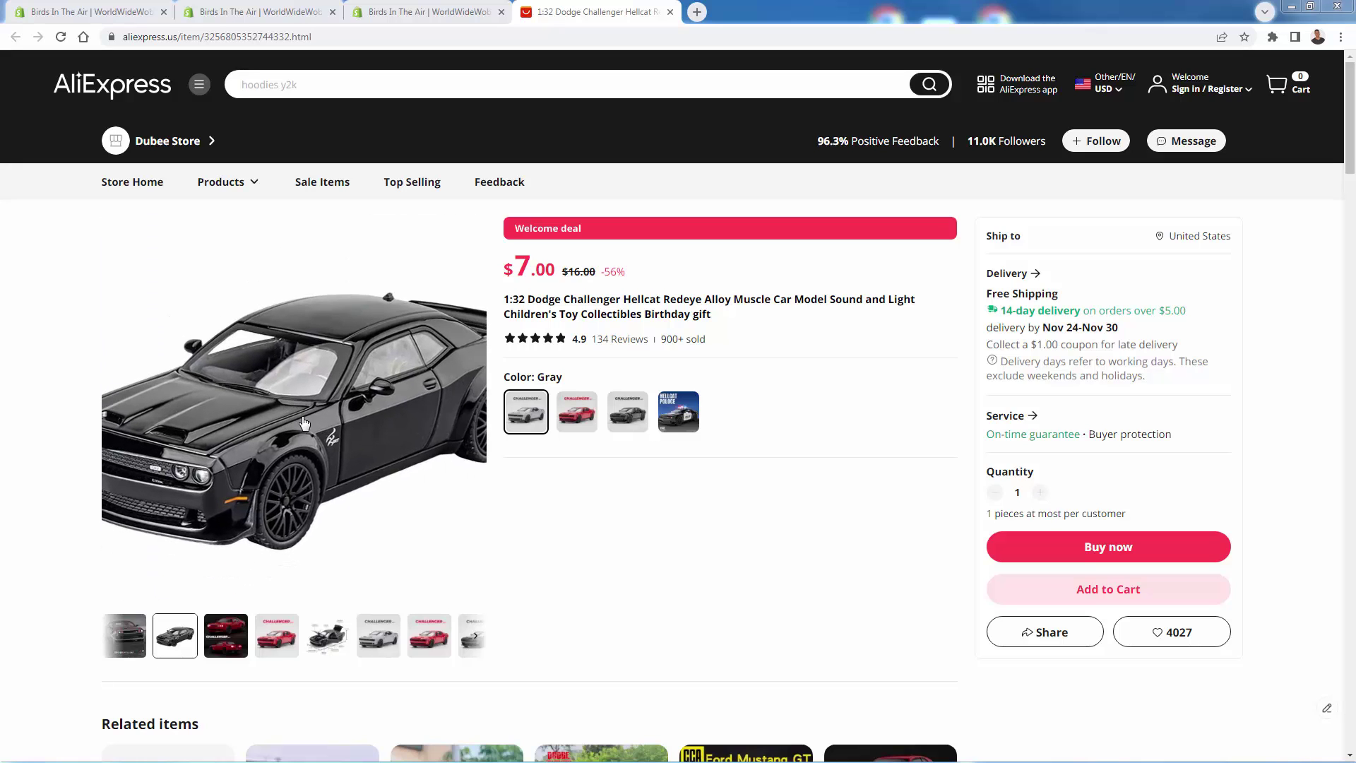
{"action": "left_click", "coordinate": [263, 9]}
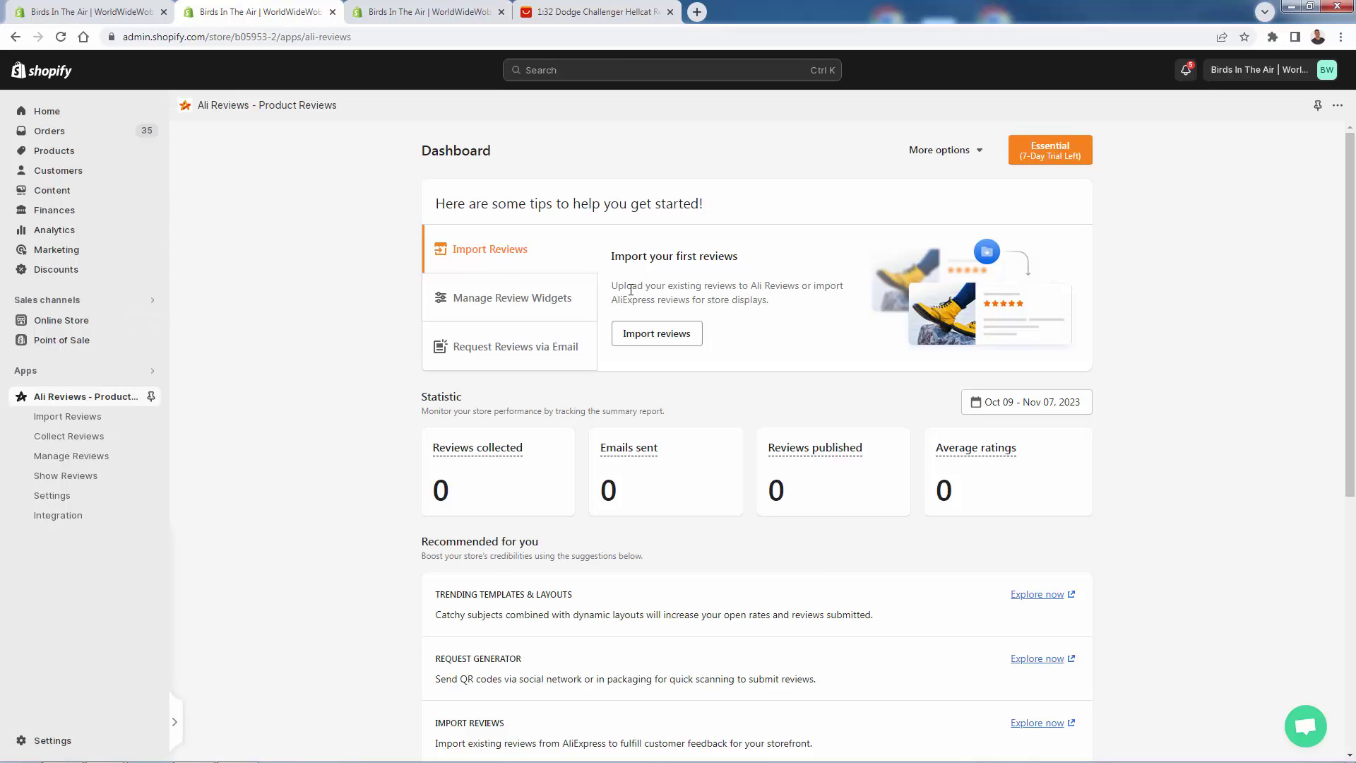
Open the Import Reviews page from the Ali Reviews dashboard and look over the AliExpress import product list.
{"action": "left_click_drag", "start_coordinate": [631, 290], "coordinate": [680, 300]}
{"action": "left_click", "coordinate": [751, 300]}
{"action": "left_click", "coordinate": [711, 297]}
{"action": "left_click", "coordinate": [679, 300]}
{"action": "left_click", "coordinate": [657, 333]}
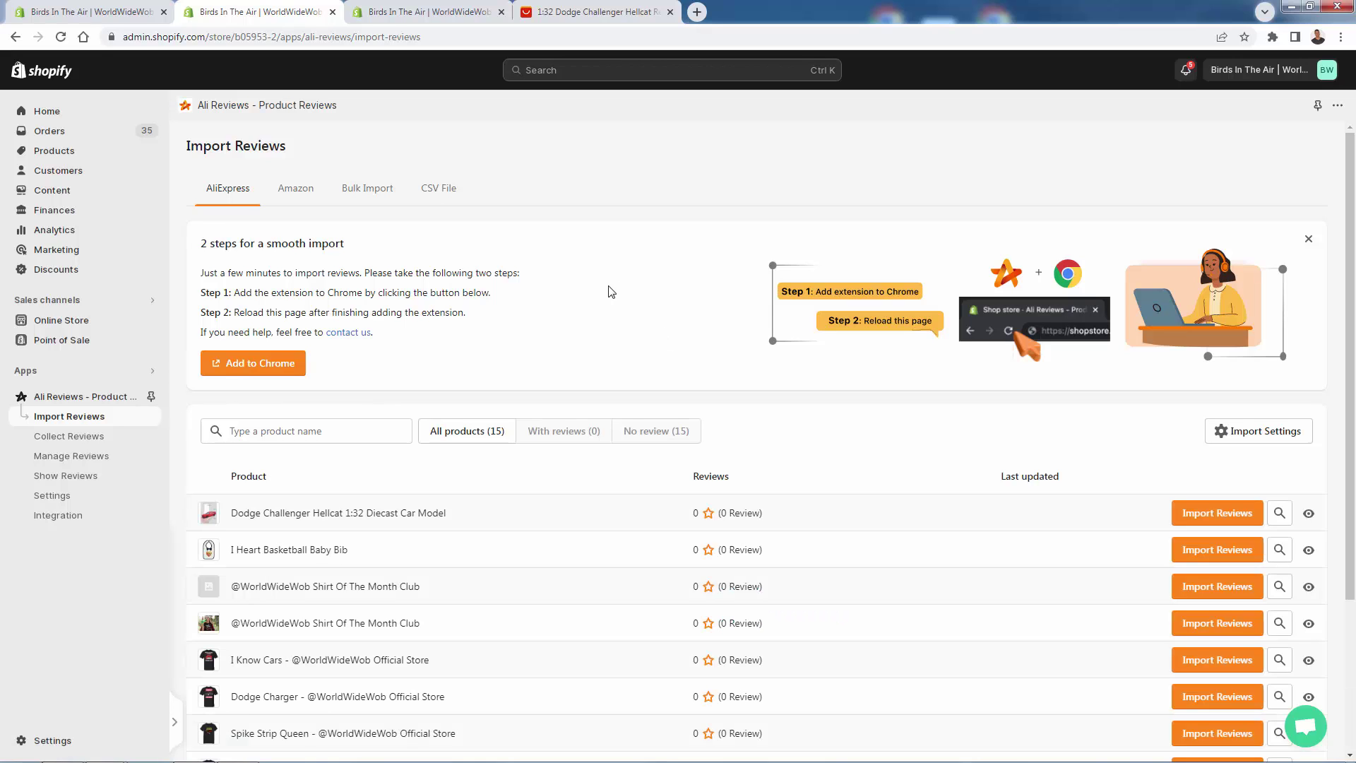
{"action": "scroll", "coordinate": [591, 363], "scroll_direction": "down", "scroll_amount": 1}
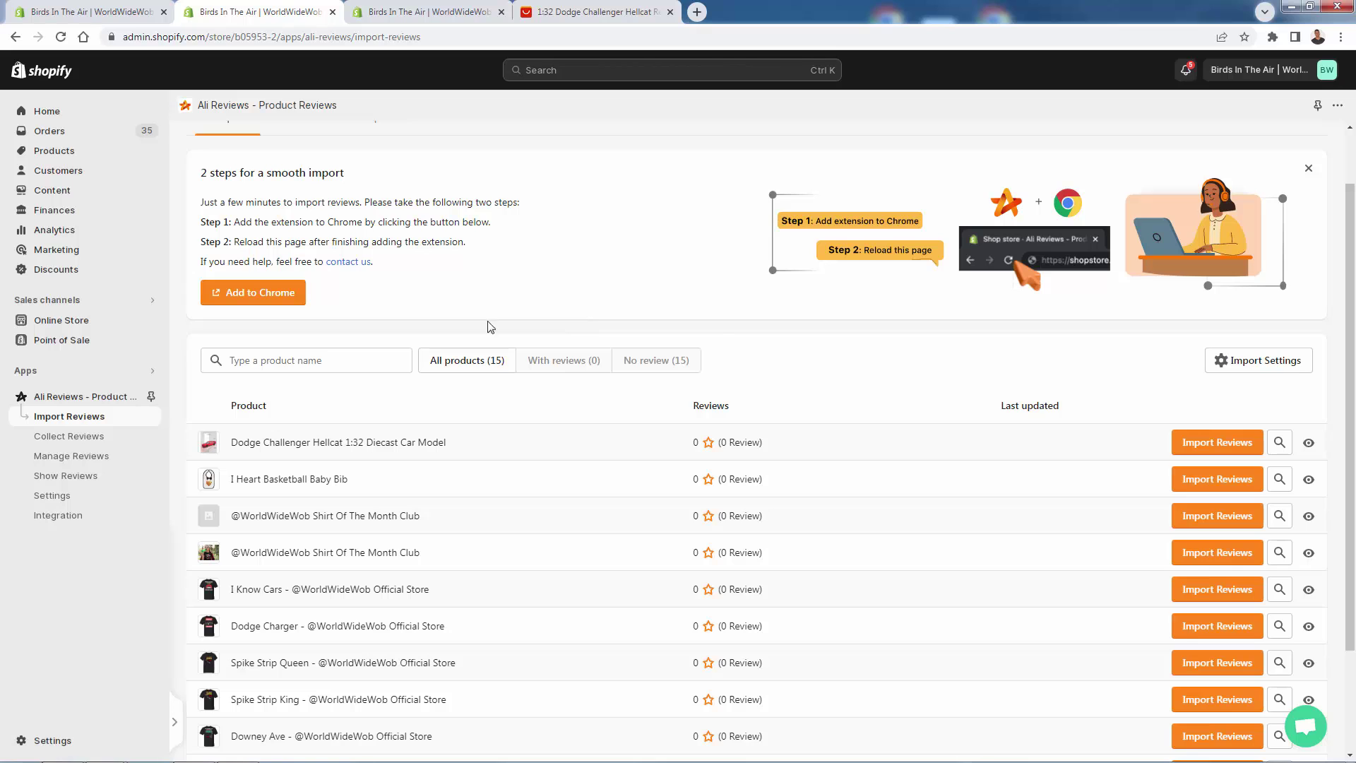
{"action": "scroll", "coordinate": [358, 558], "scroll_direction": "down", "scroll_amount": 1}
{"action": "scroll", "coordinate": [353, 569], "scroll_direction": "up", "scroll_amount": 2}
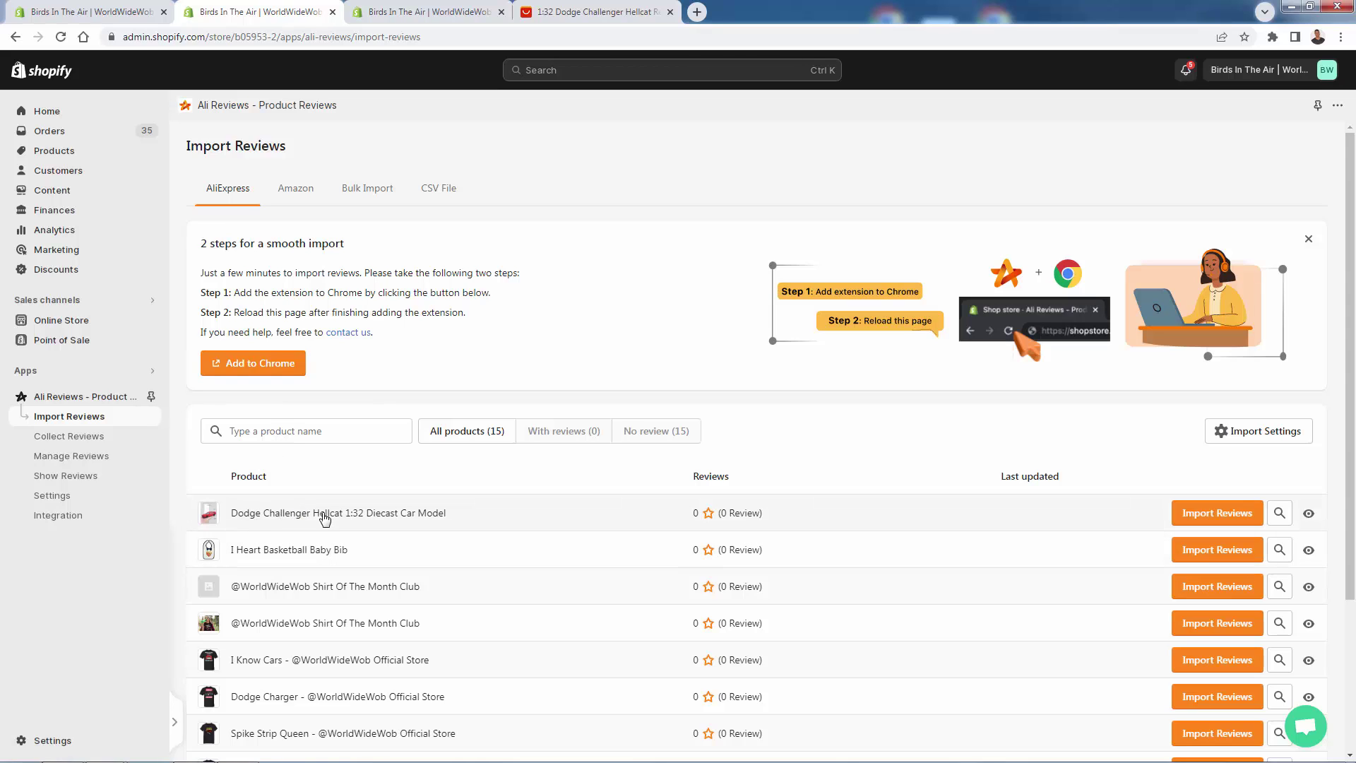
Add the Ali Reviews extension to Chrome for importing reviews, and check for it among the browser's extensions.
{"action": "left_click", "coordinate": [1207, 515]}
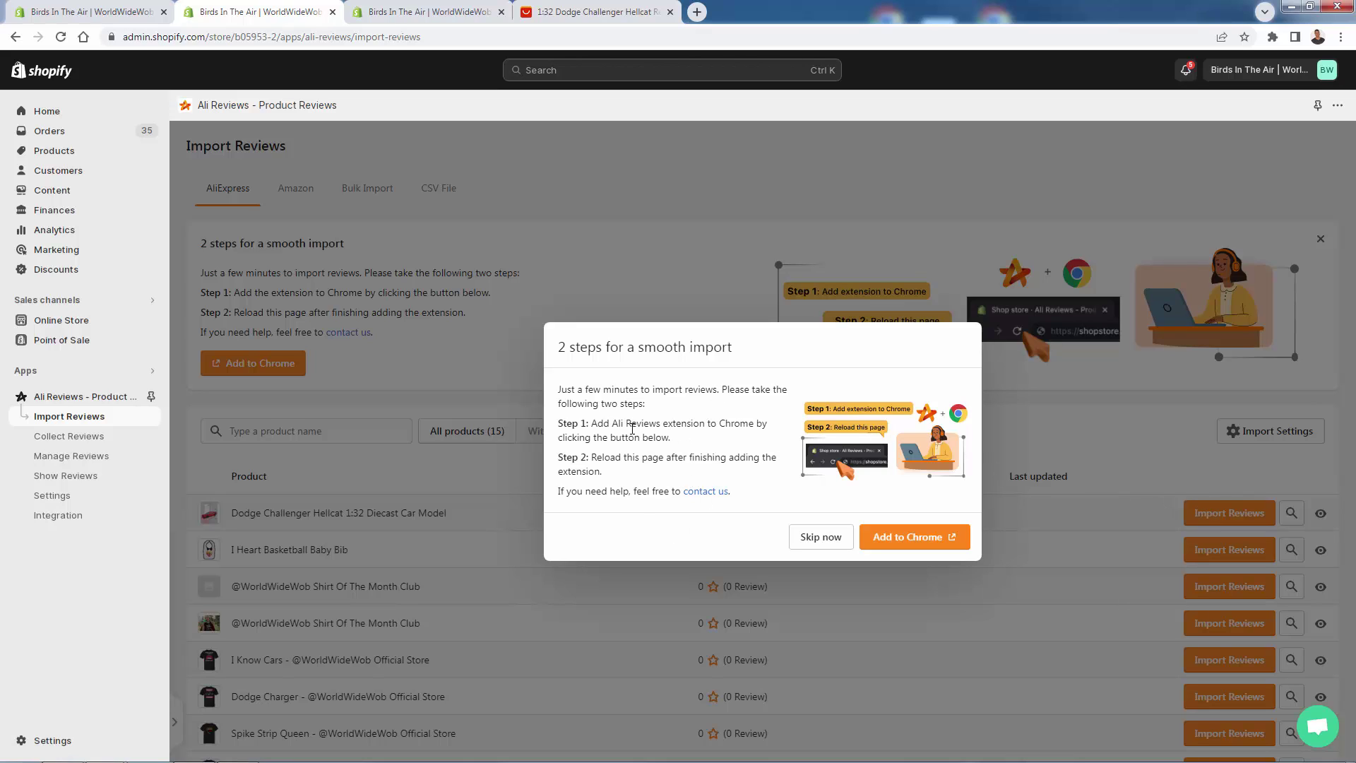
{"action": "left_click_drag", "start_coordinate": [629, 425], "coordinate": [711, 419]}
{"action": "left_click", "coordinate": [917, 537]}
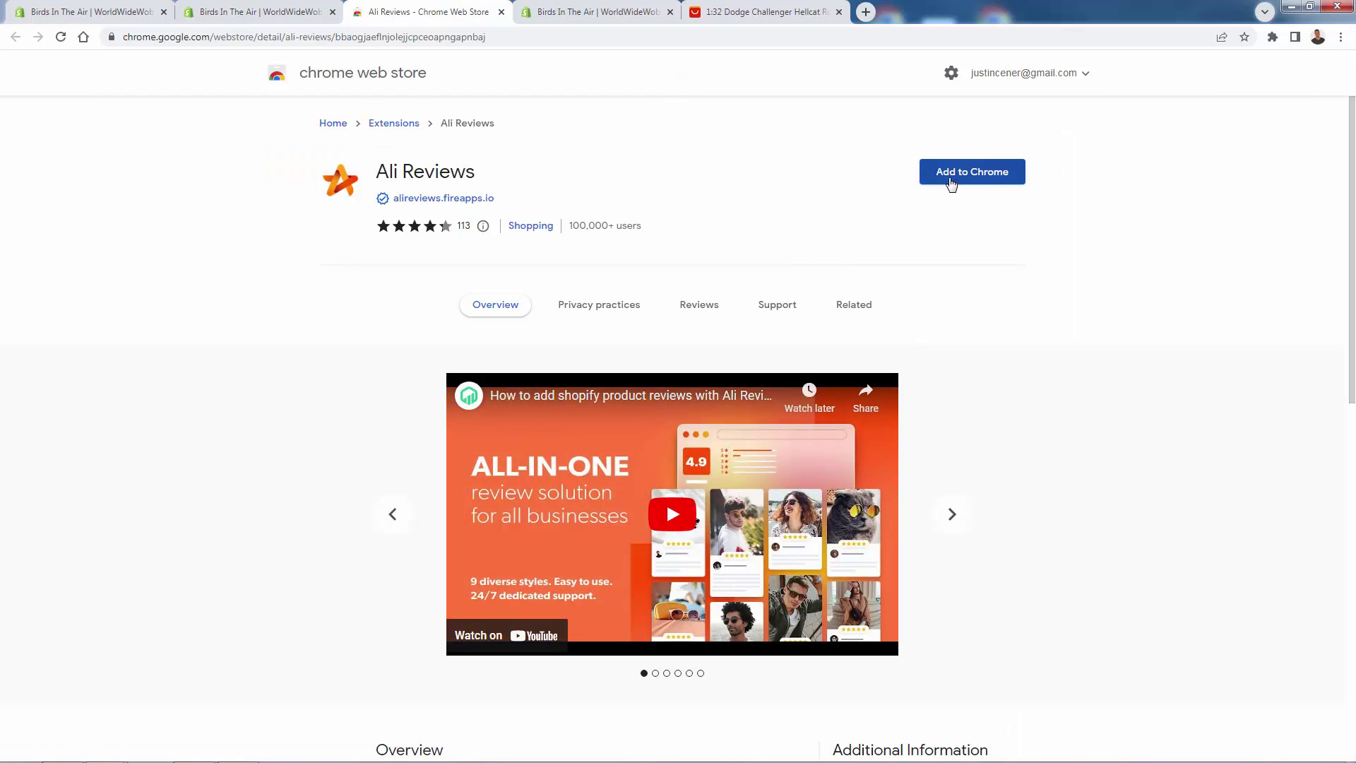
{"action": "left_click", "coordinate": [952, 177]}
{"action": "left_click", "coordinate": [707, 156]}
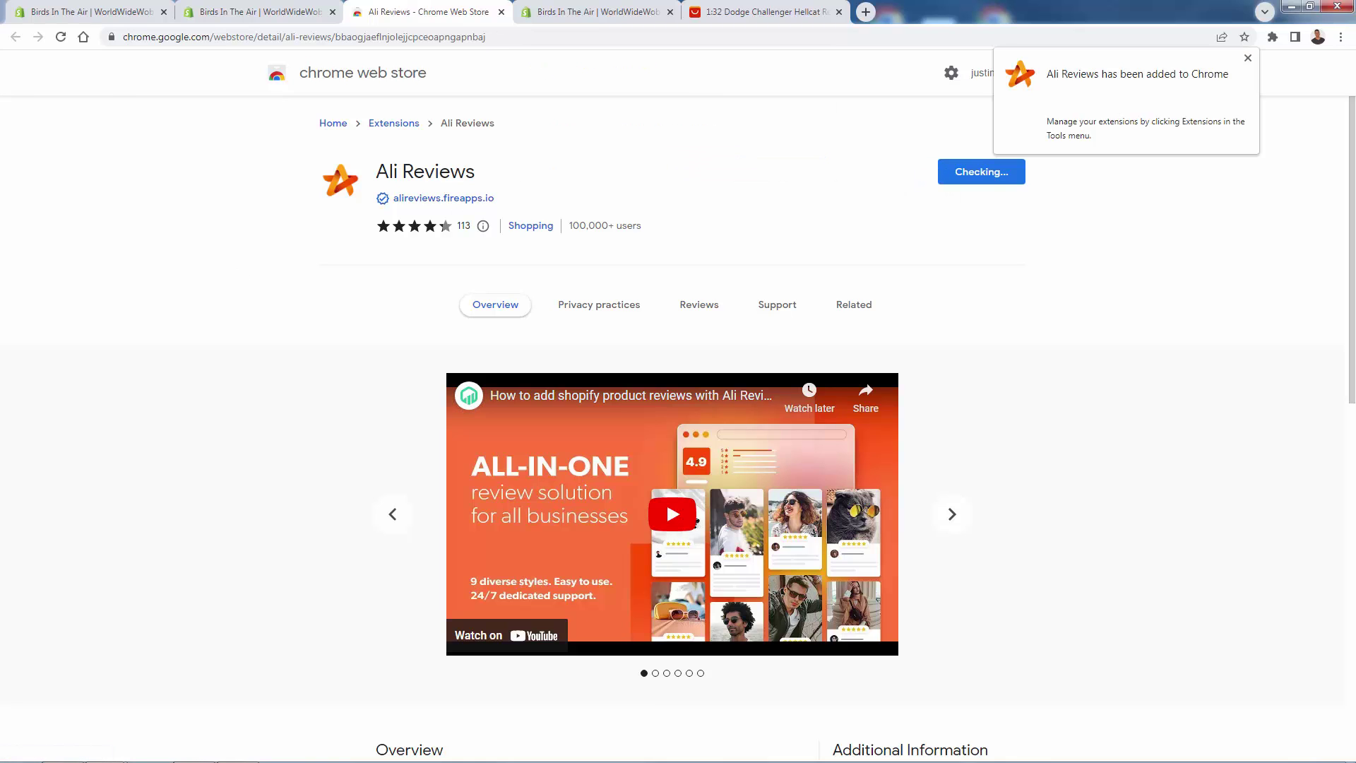
{"action": "key", "text": "ctrl+shift+Tab"}
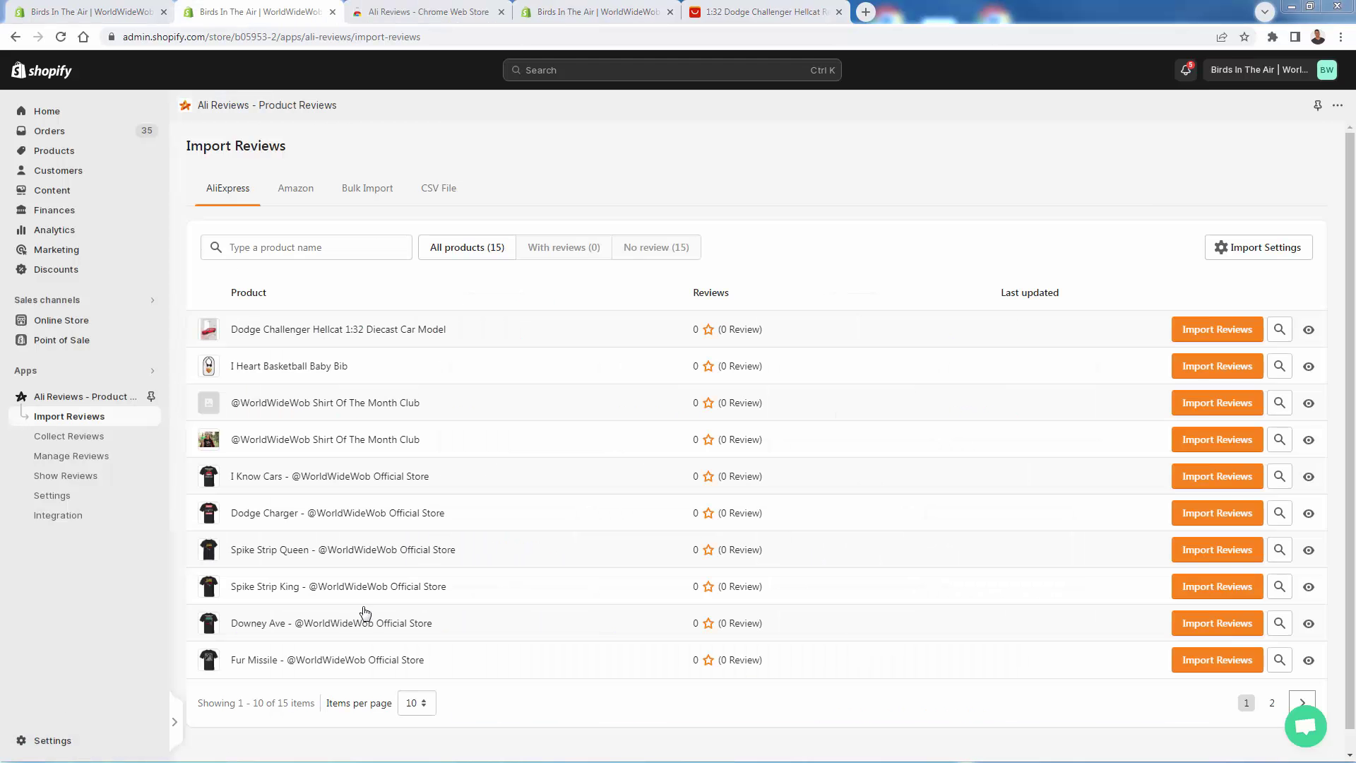
{"action": "left_click", "coordinate": [1273, 38]}
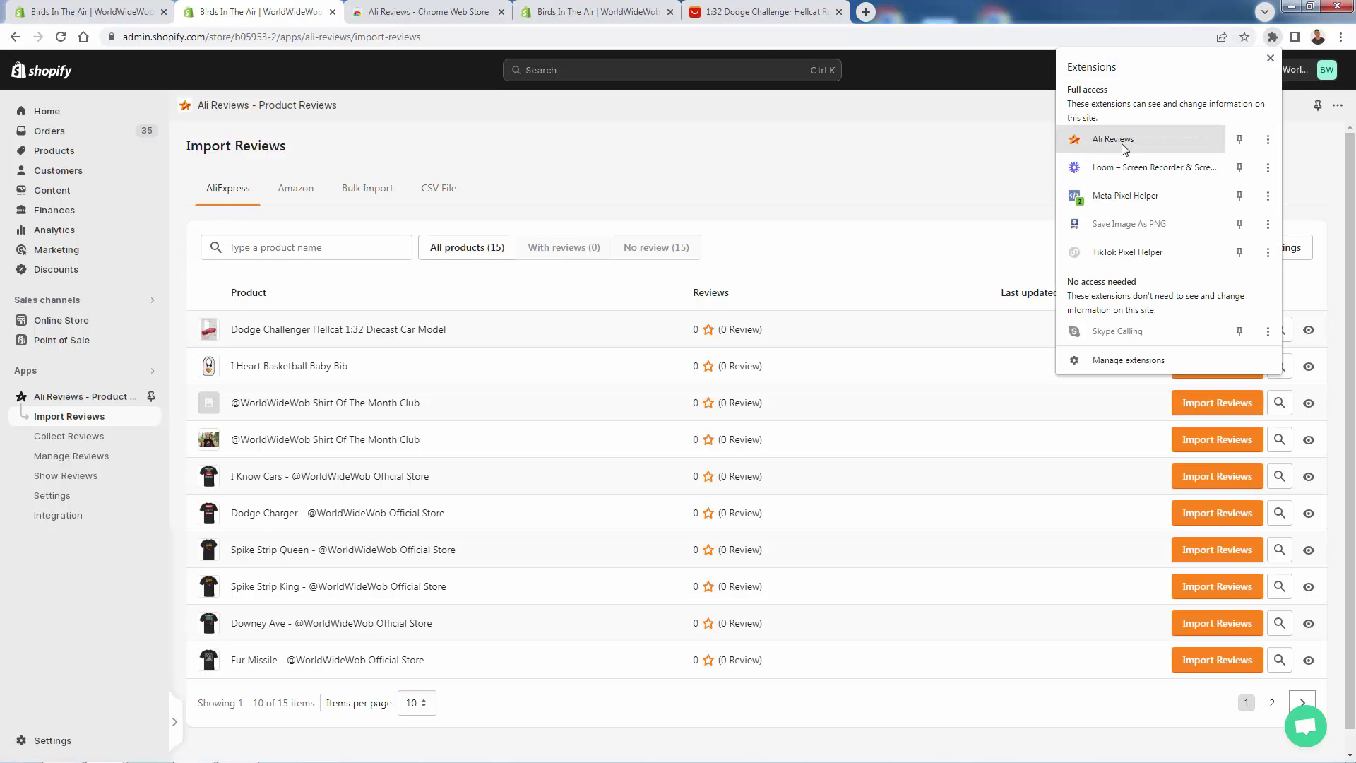
{"action": "left_click", "coordinate": [1006, 6]}
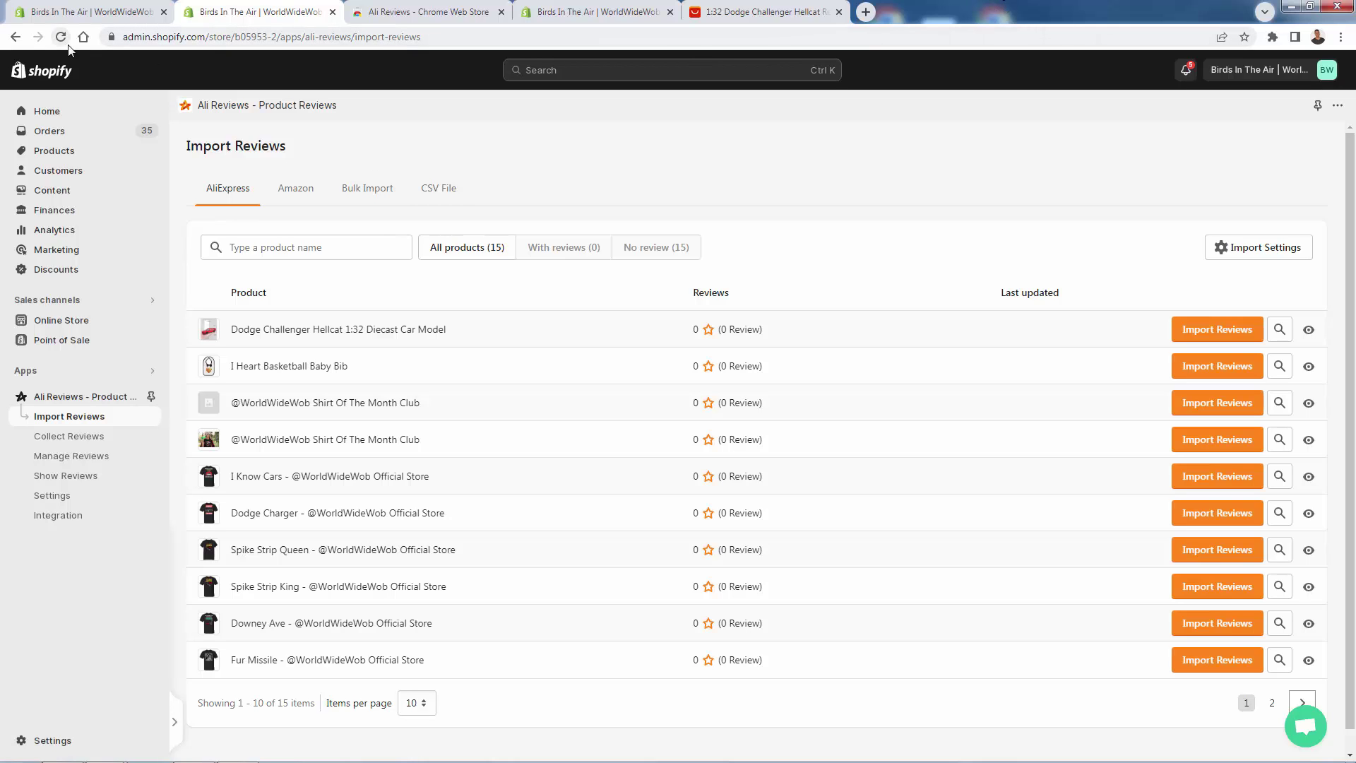
Enter the AliExpress URL aliexpress.us/item/3256805352744332.html as the review source for the Dodge Challenger Hellcat 1:32 Diecast Car Model.
{"action": "left_click", "coordinate": [1201, 331]}
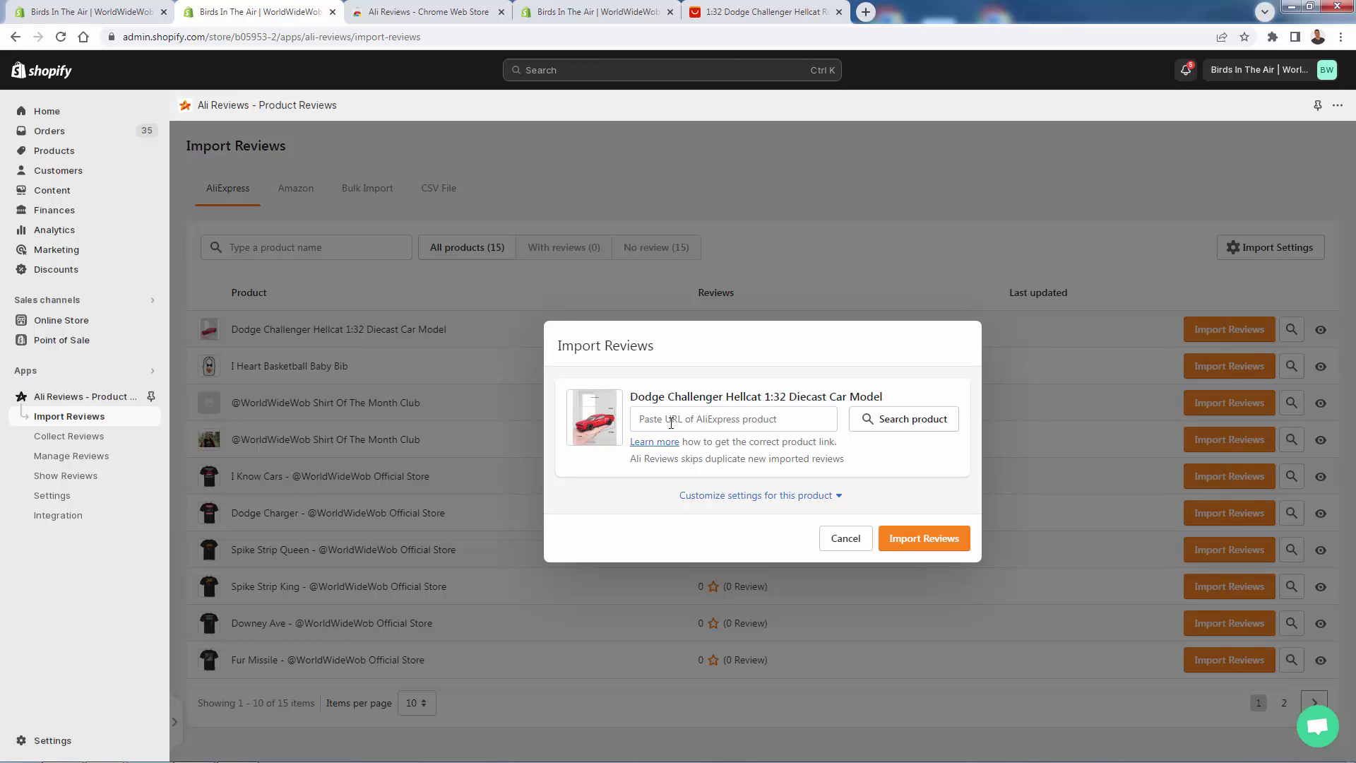
{"action": "left_click", "coordinate": [777, 8]}
{"action": "left_click", "coordinate": [290, 37]}
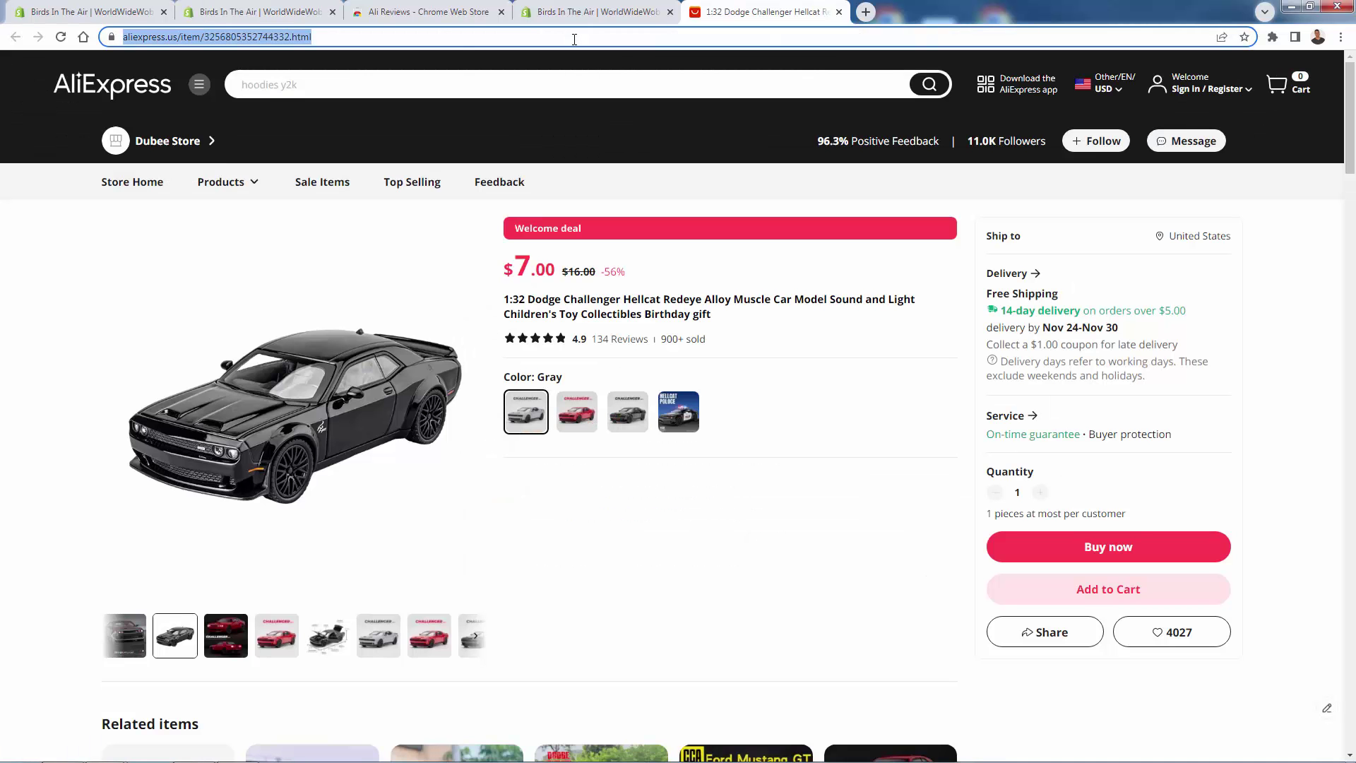
{"action": "key", "text": "BackSpace"}
{"action": "left_click", "coordinate": [288, 14]}
{"action": "left_click", "coordinate": [732, 426]}
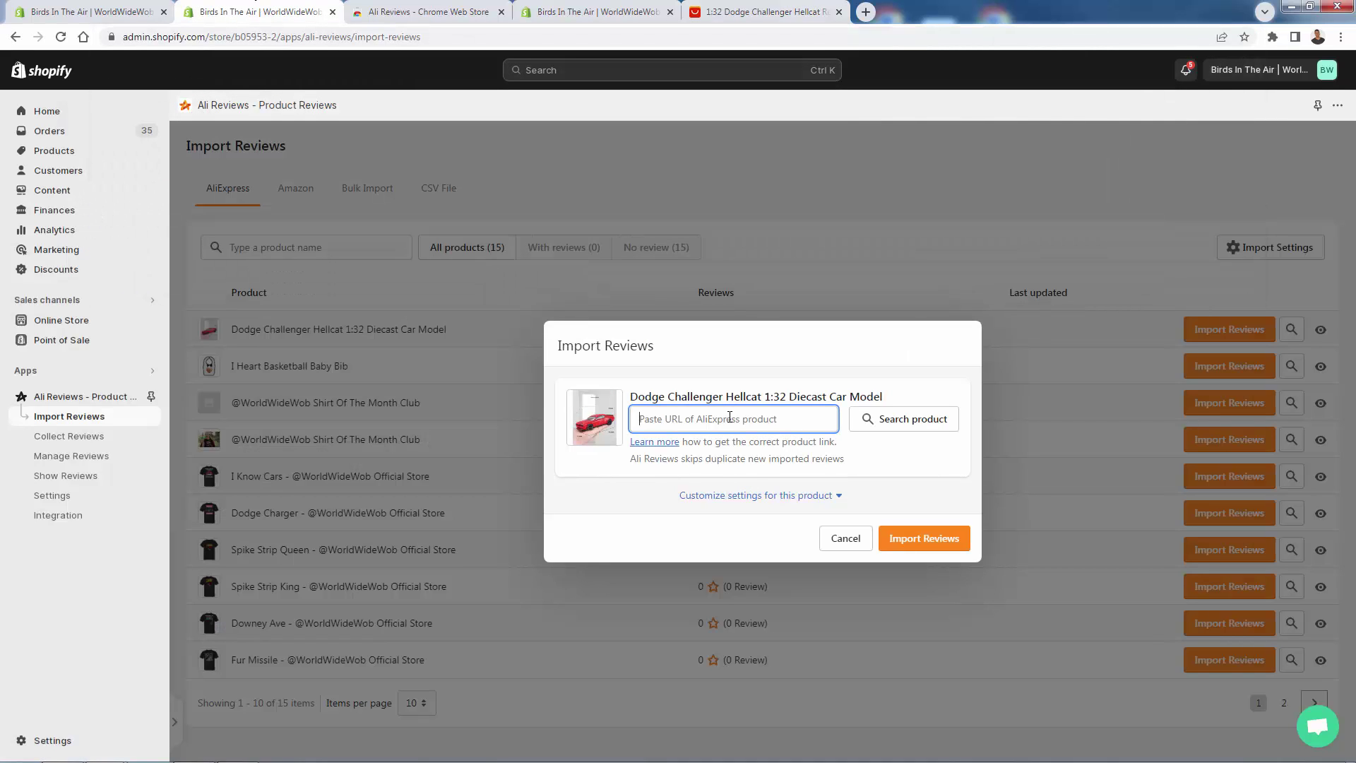
{"action": "key", "text": "ctrl+v"}
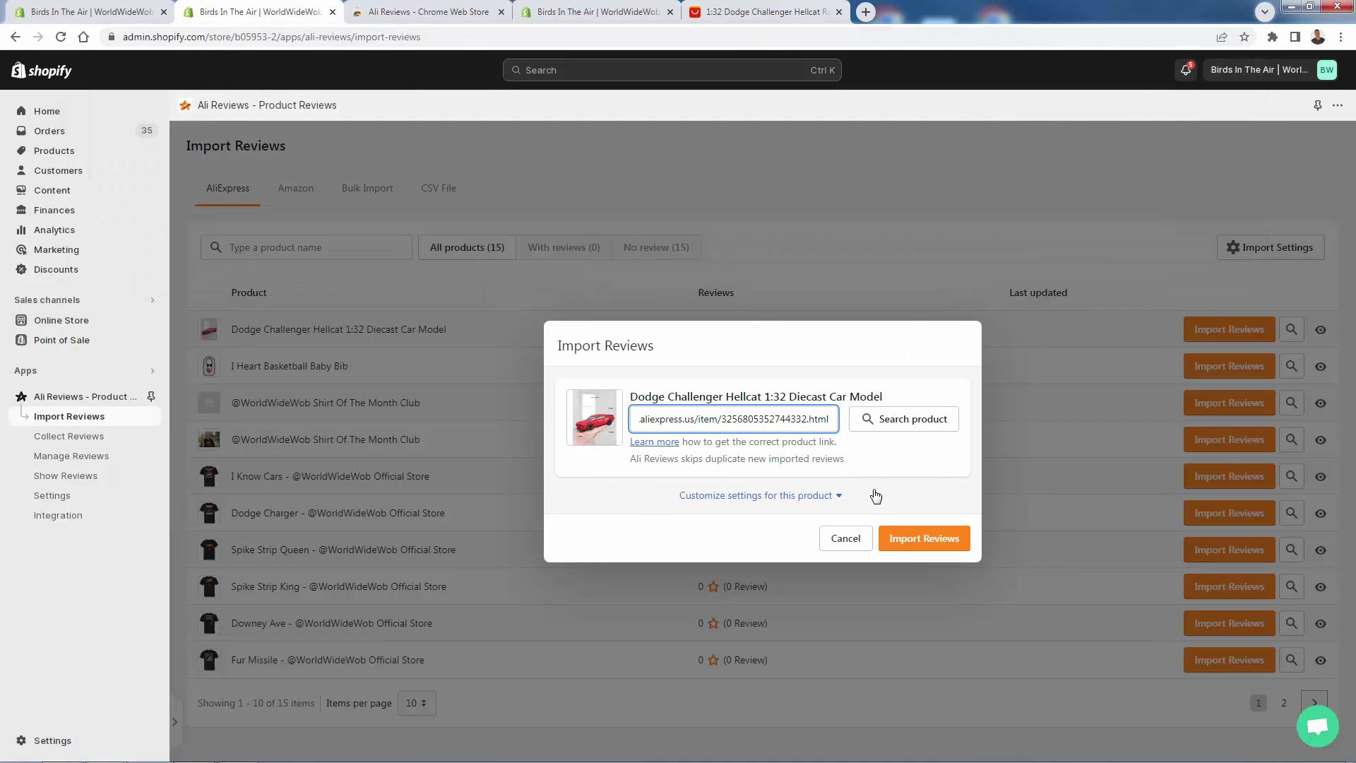
Expand the custom import settings for the Dodge Challenger Hellcat and review its date range, quantity, publishing, content moderation, photo and location options.
{"action": "left_click", "coordinate": [793, 499]}
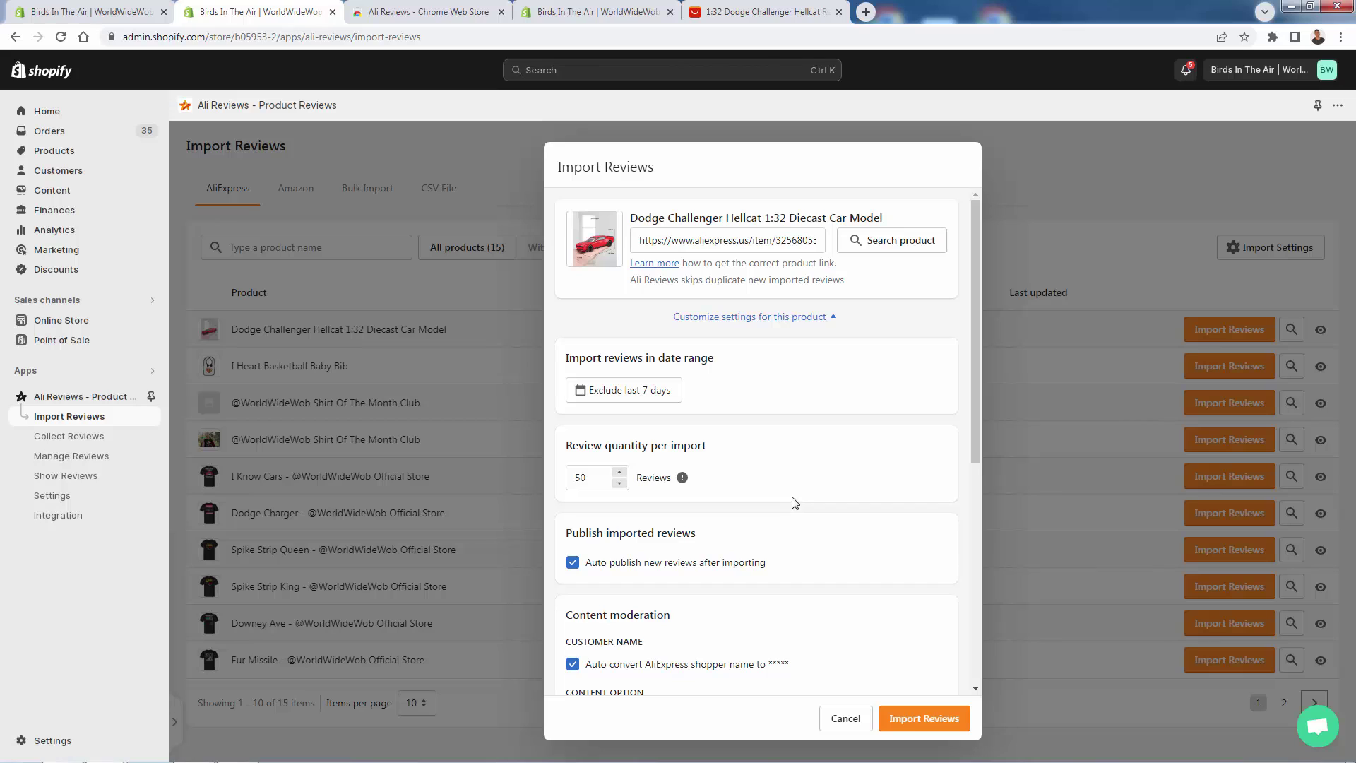
{"action": "scroll", "coordinate": [795, 502], "scroll_direction": "down", "scroll_amount": 1}
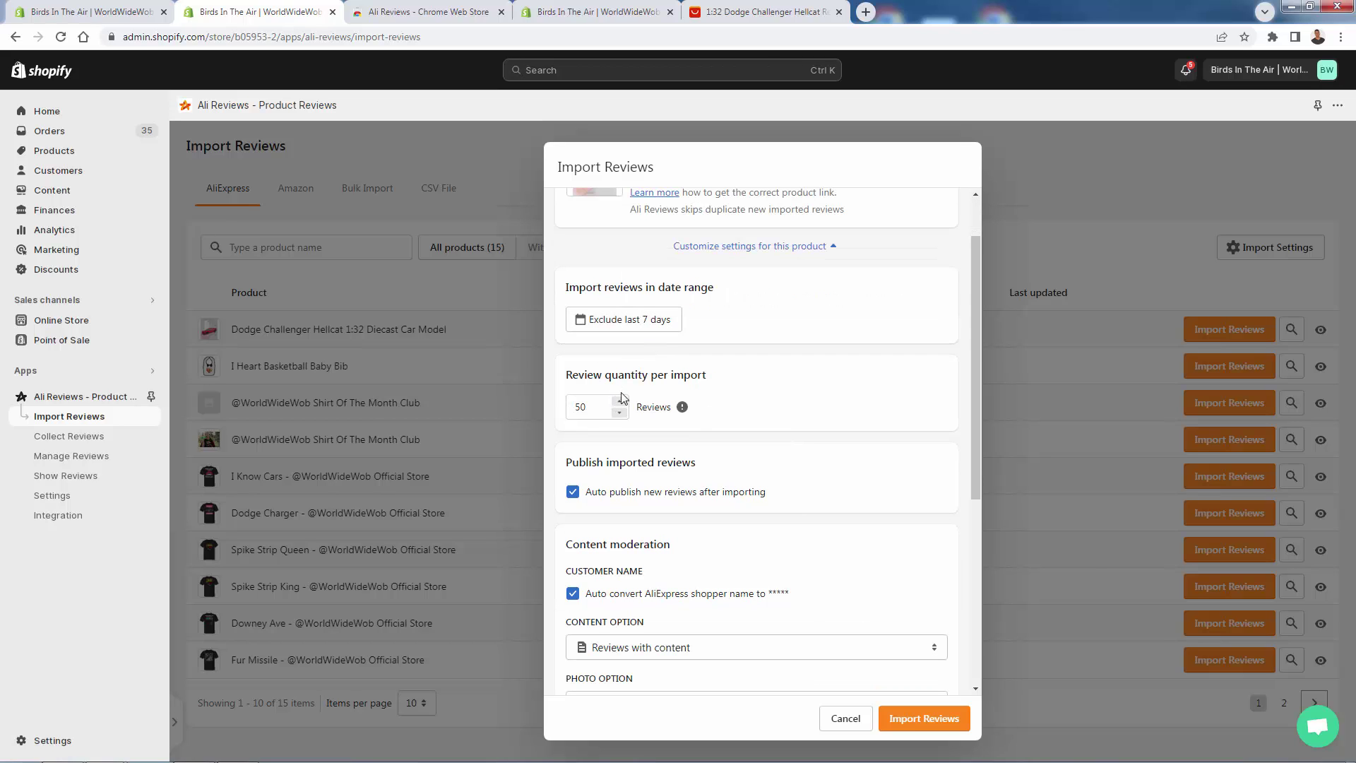
{"action": "scroll", "coordinate": [623, 424], "scroll_direction": "down", "scroll_amount": 1}
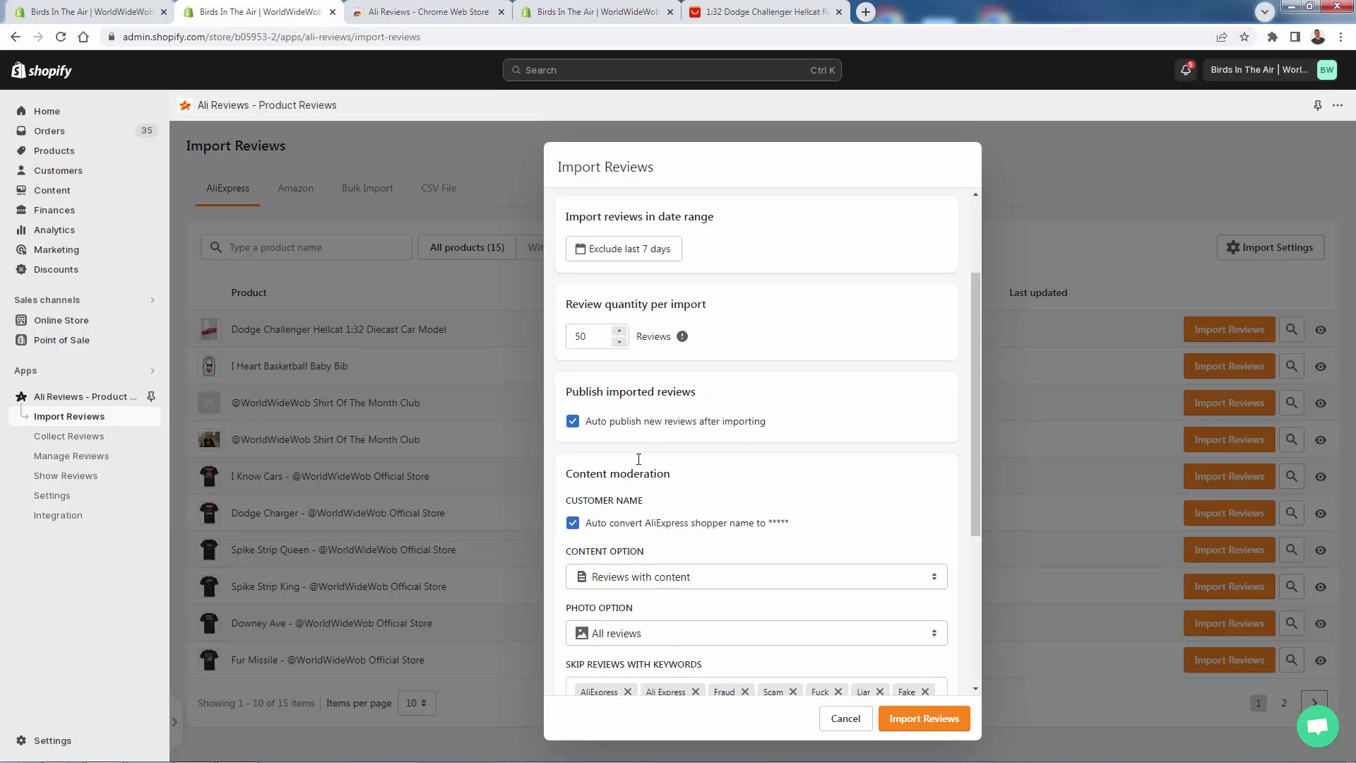
{"action": "scroll", "coordinate": [651, 432], "scroll_direction": "down", "scroll_amount": 1}
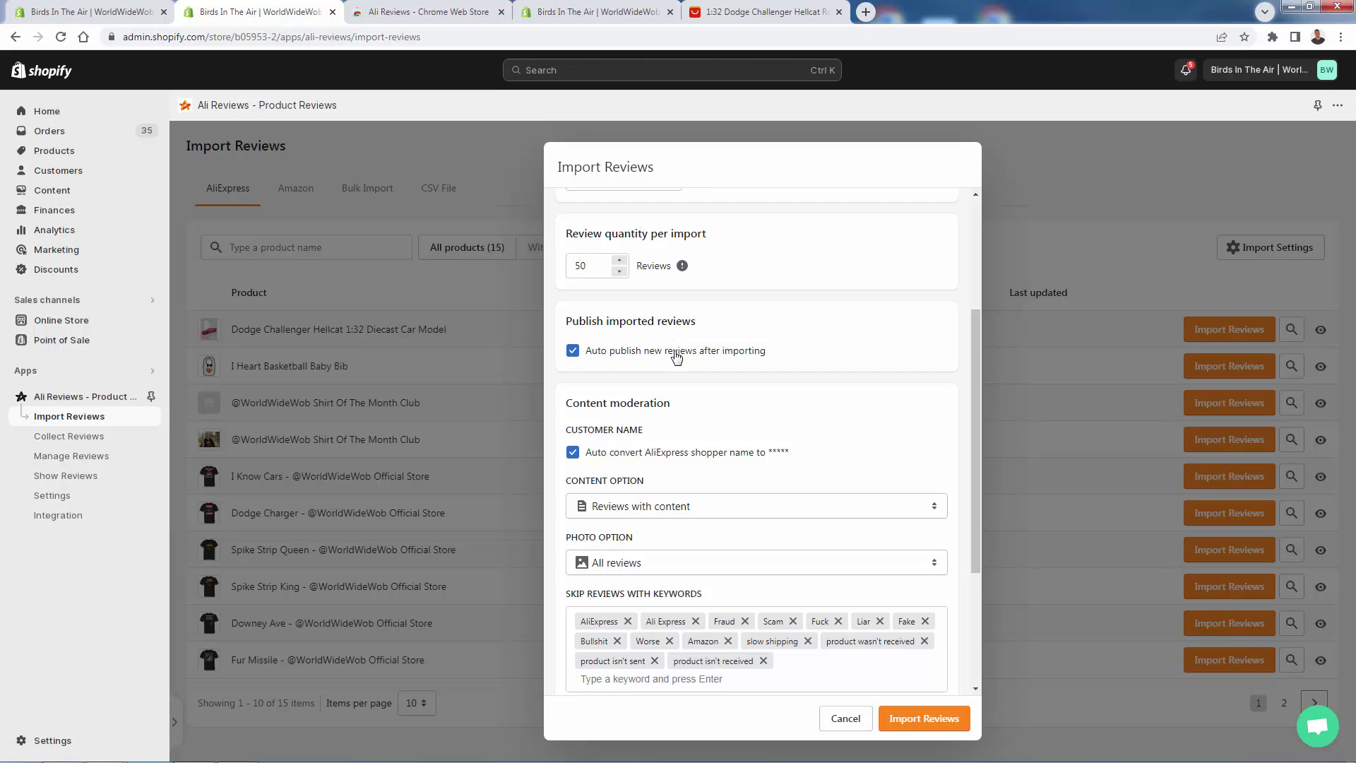
{"action": "scroll", "coordinate": [673, 353], "scroll_direction": "down", "scroll_amount": 1}
{"action": "scroll", "coordinate": [639, 382], "scroll_direction": "down", "scroll_amount": 1}
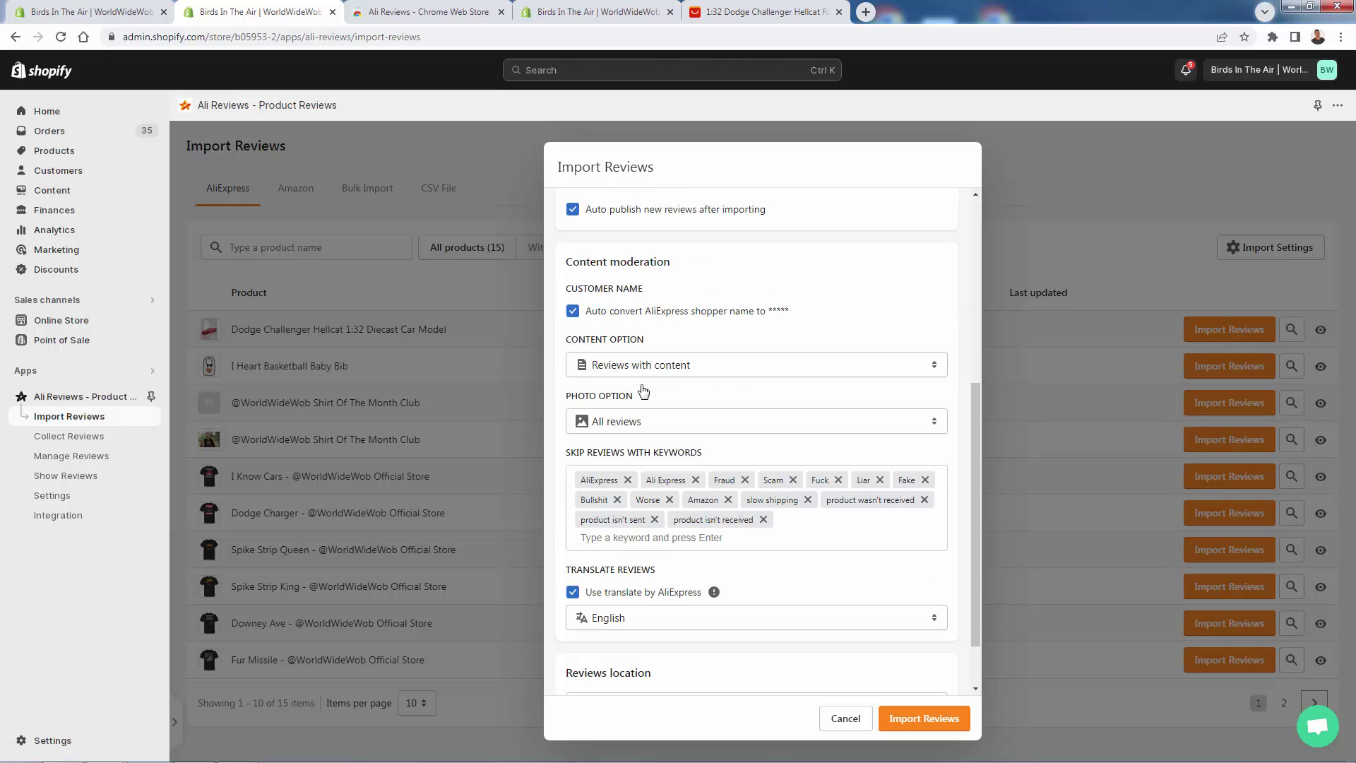
{"action": "scroll", "coordinate": [661, 328], "scroll_direction": "down", "scroll_amount": 1}
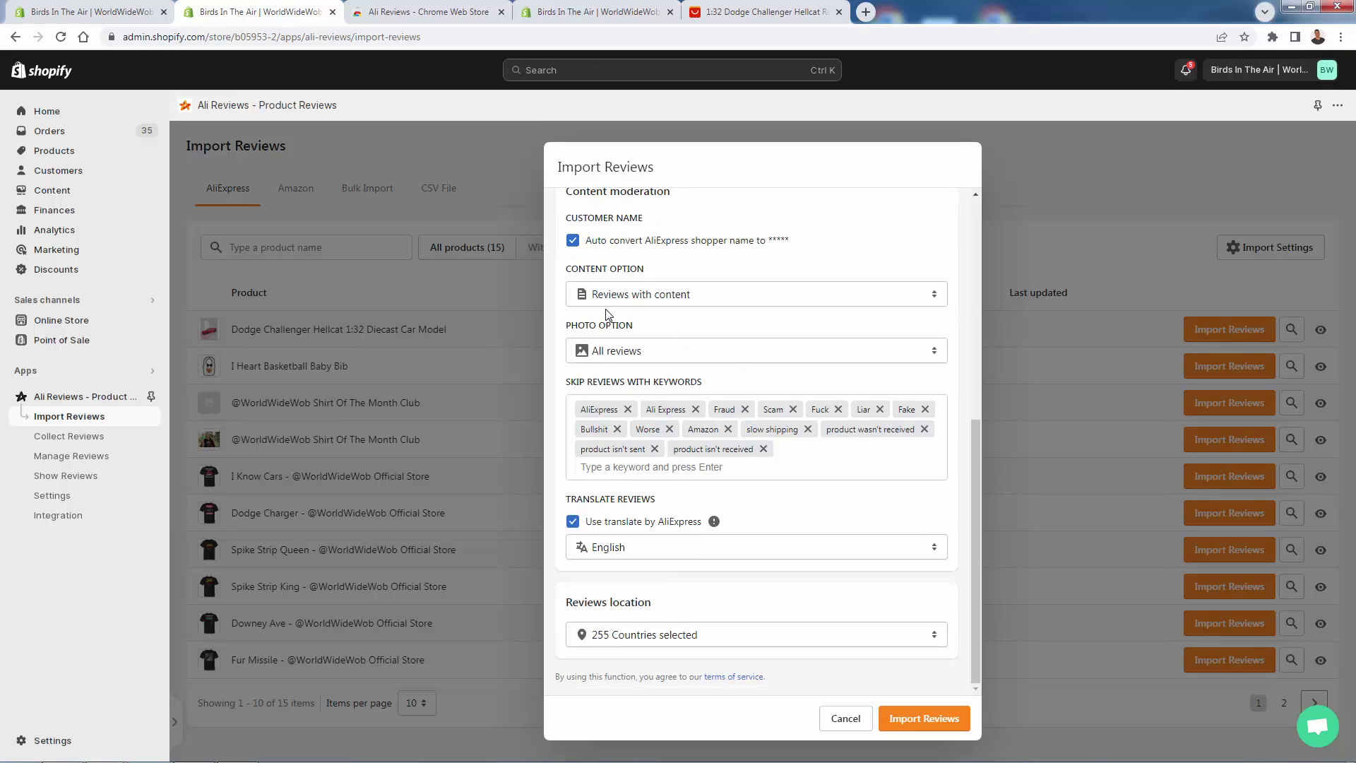
{"action": "scroll", "coordinate": [608, 325], "scroll_direction": "up", "scroll_amount": 1}
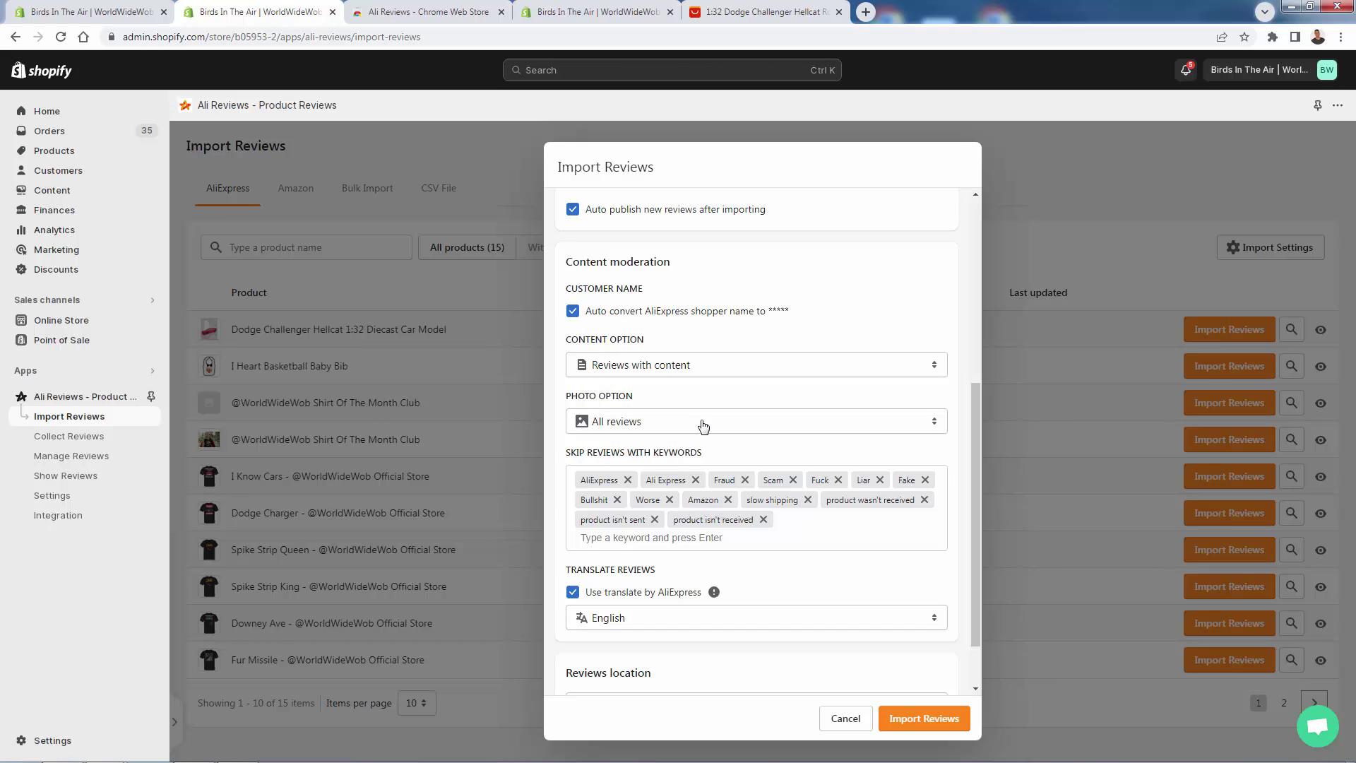
{"action": "left_click", "coordinate": [936, 427]}
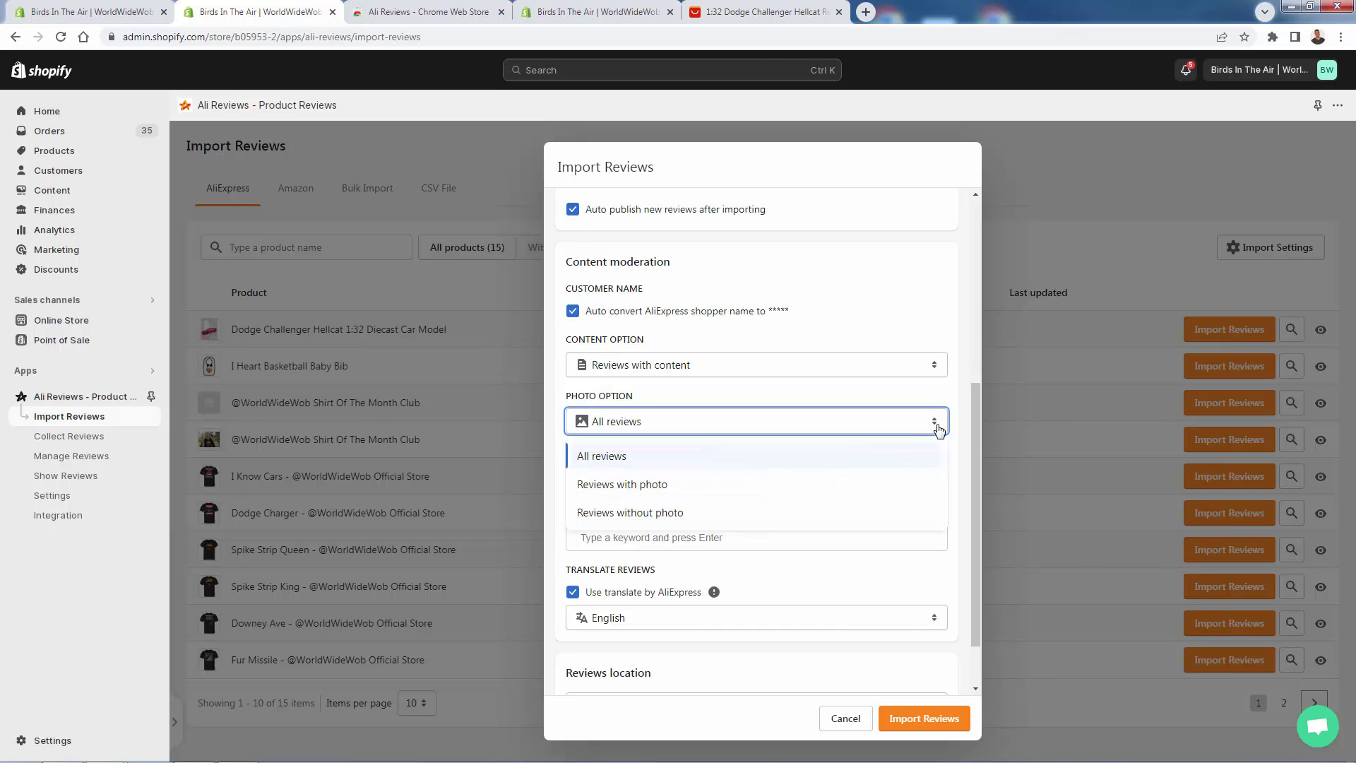
{"action": "left_click", "coordinate": [899, 323]}
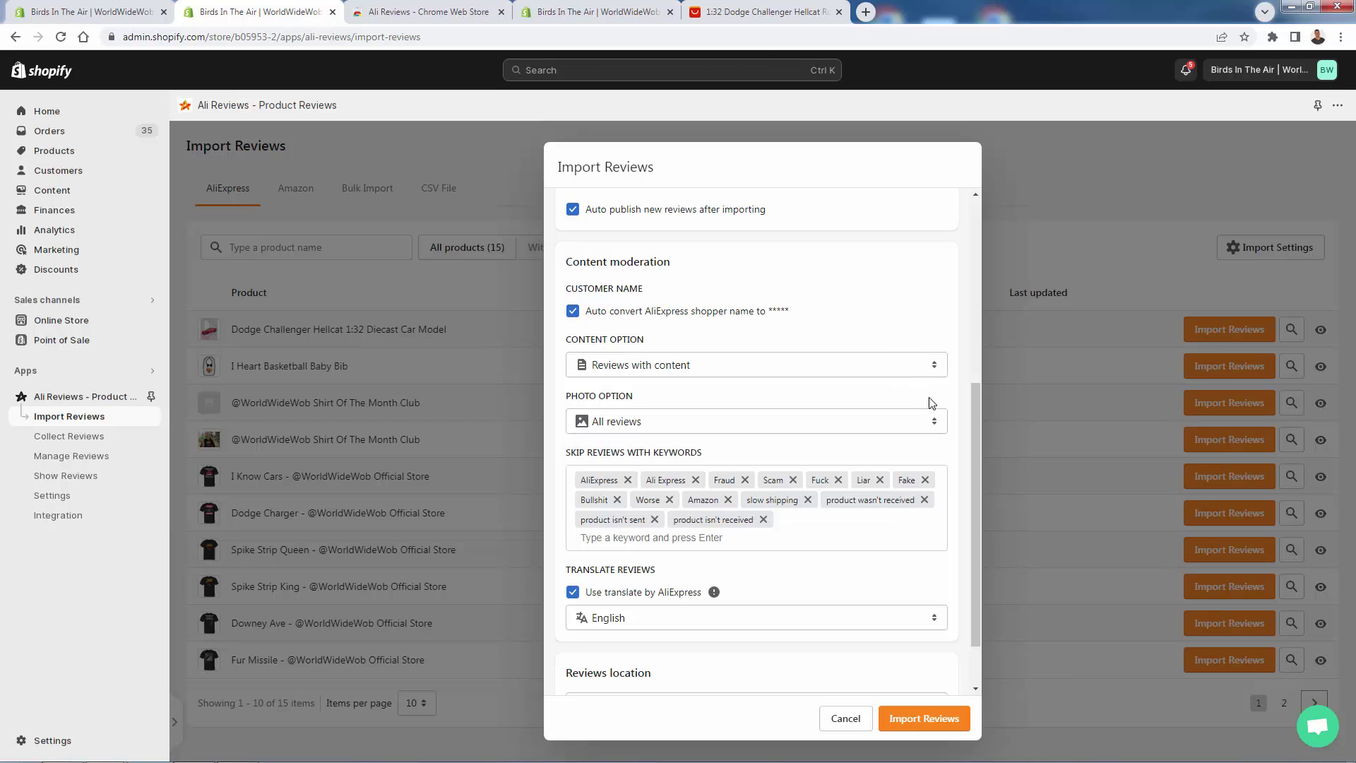
Import the Dodge Challenger Hellcat's AliExpress reviews with the existing settings and return to the product list, glancing at the AliExpress listing meanwhile.
{"action": "left_click_drag", "start_coordinate": [975, 457], "coordinate": [967, 526]}
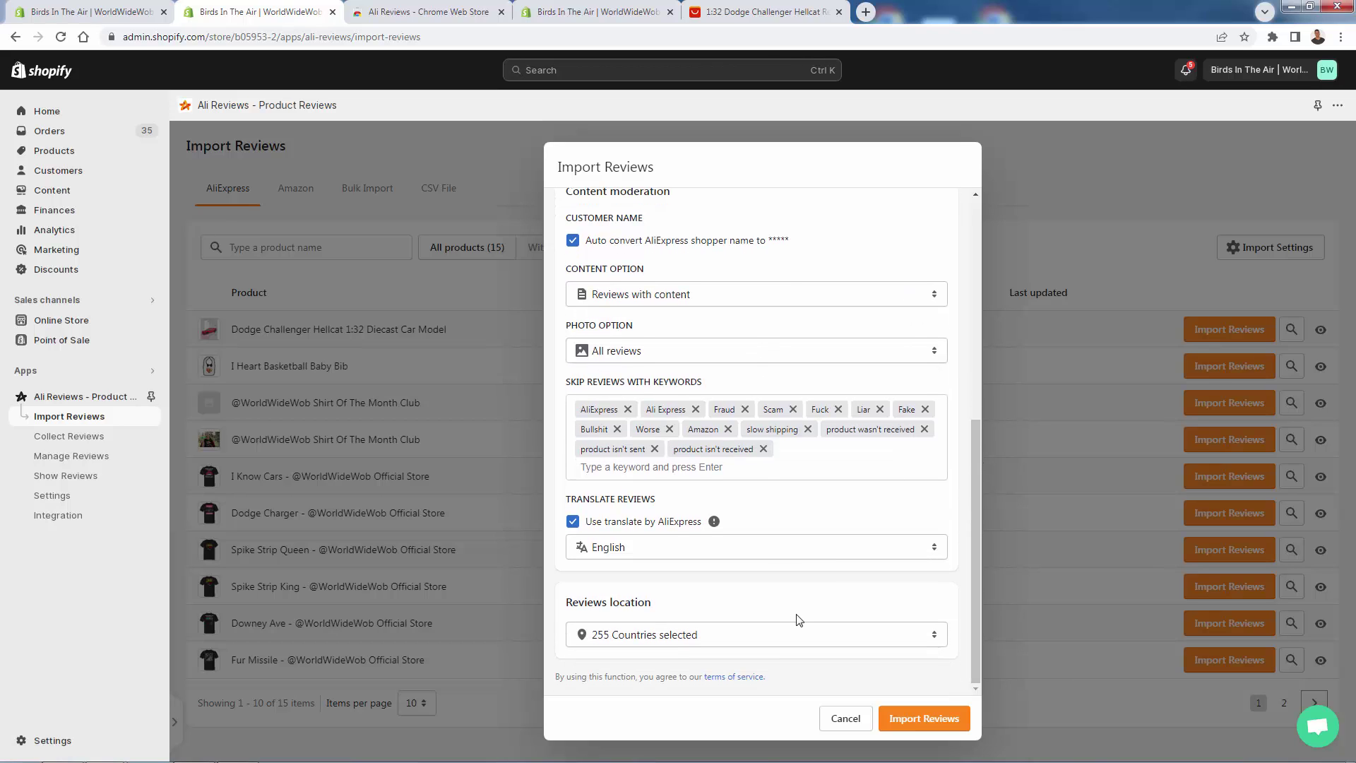
{"action": "left_click", "coordinate": [906, 720]}
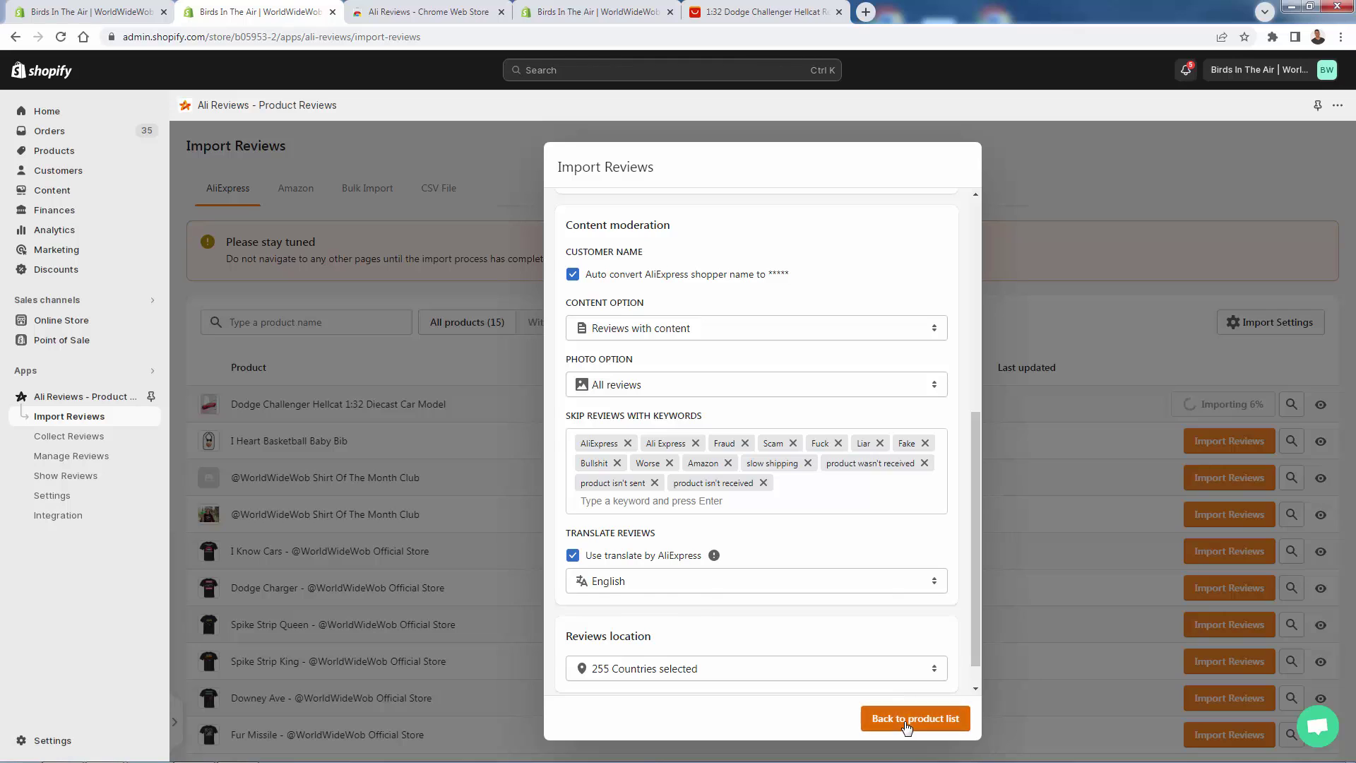
{"action": "left_click", "coordinate": [909, 728]}
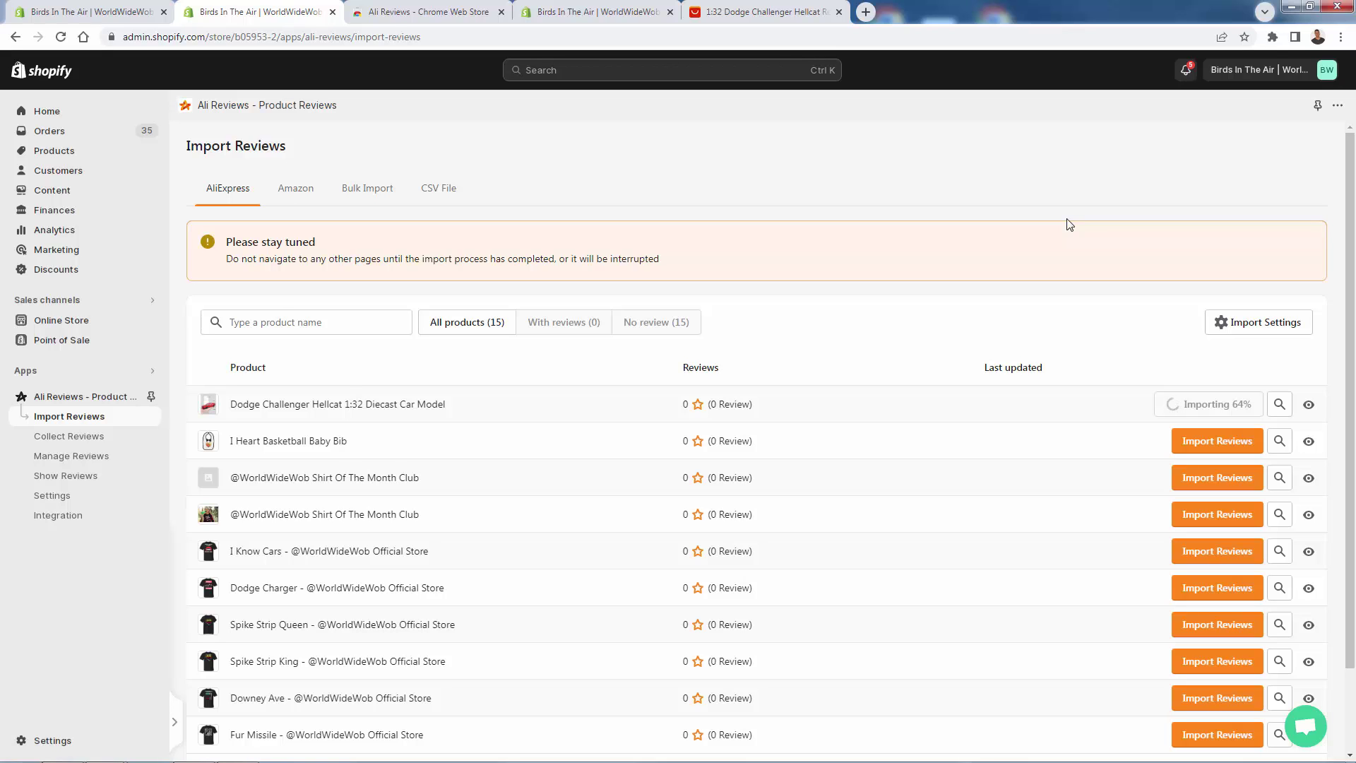
{"action": "left_click", "coordinate": [773, 10]}
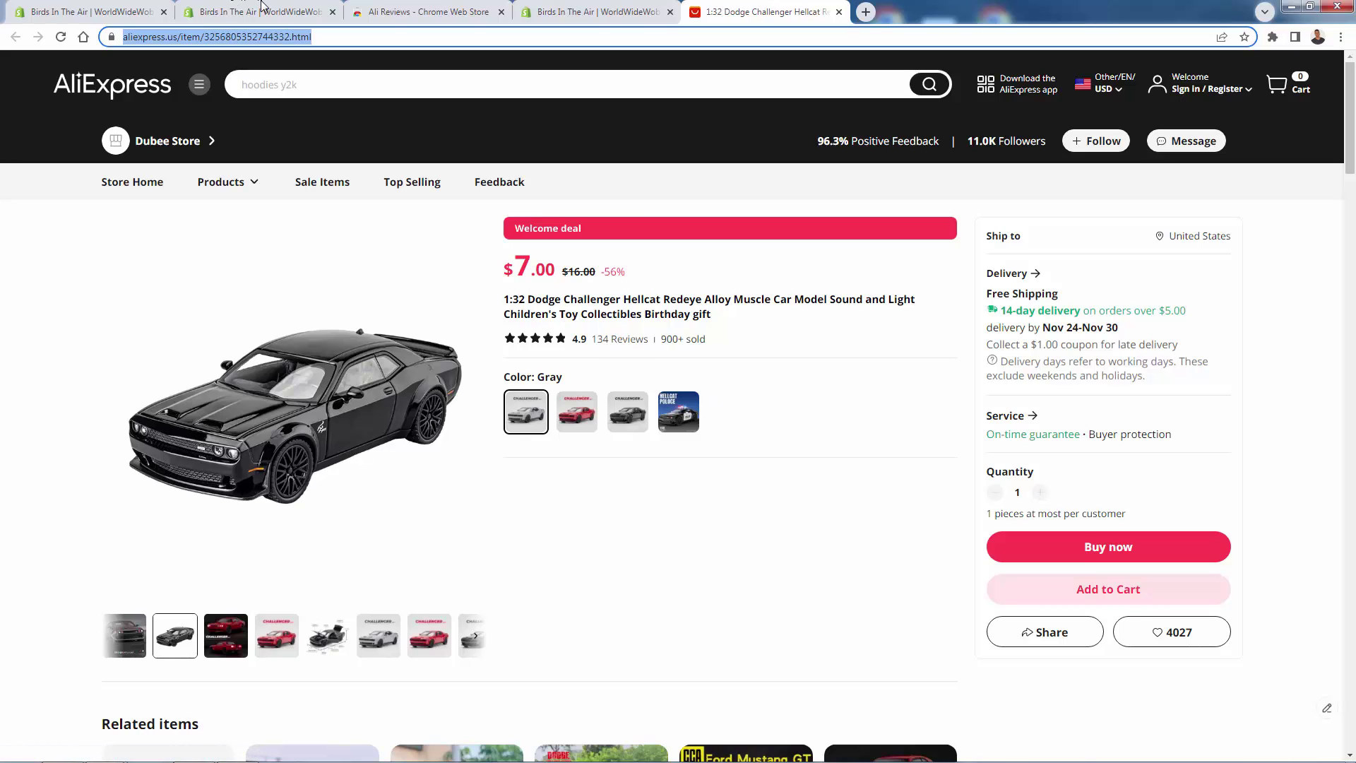
{"action": "left_click", "coordinate": [204, 17]}
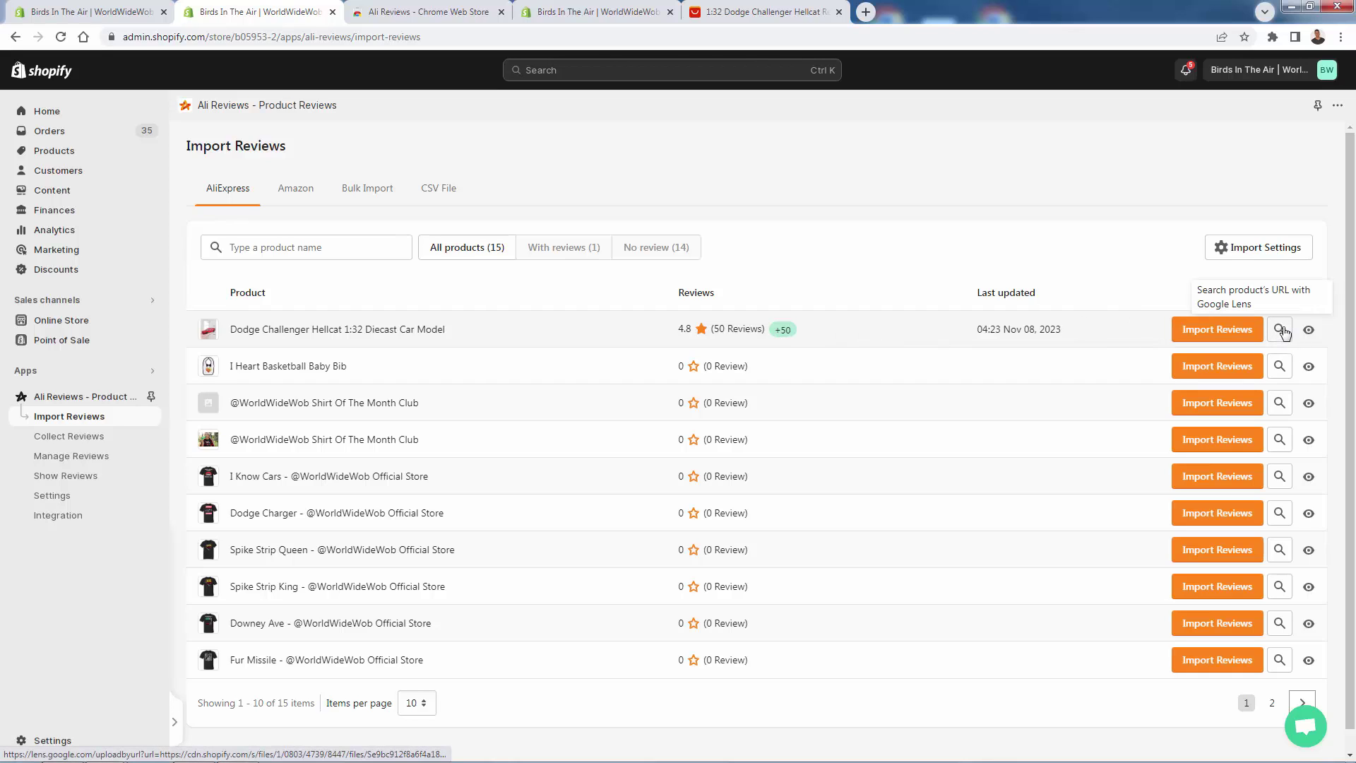
View the Dodge Challenger Hellcat product on the storefront, dismiss the admin bar, and examine its star rating breakdown.
{"action": "left_click", "coordinate": [1308, 332]}
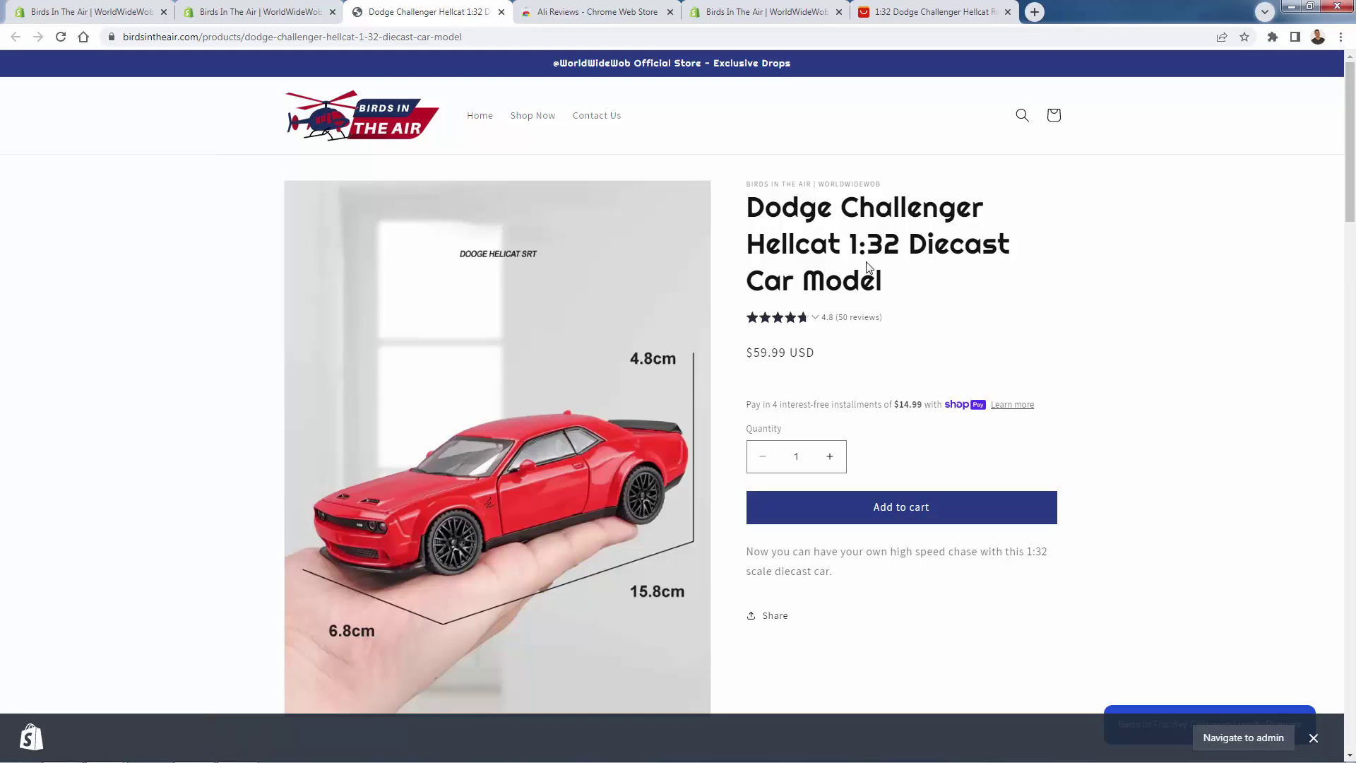
{"action": "mouse_move", "coordinate": [797, 320]}
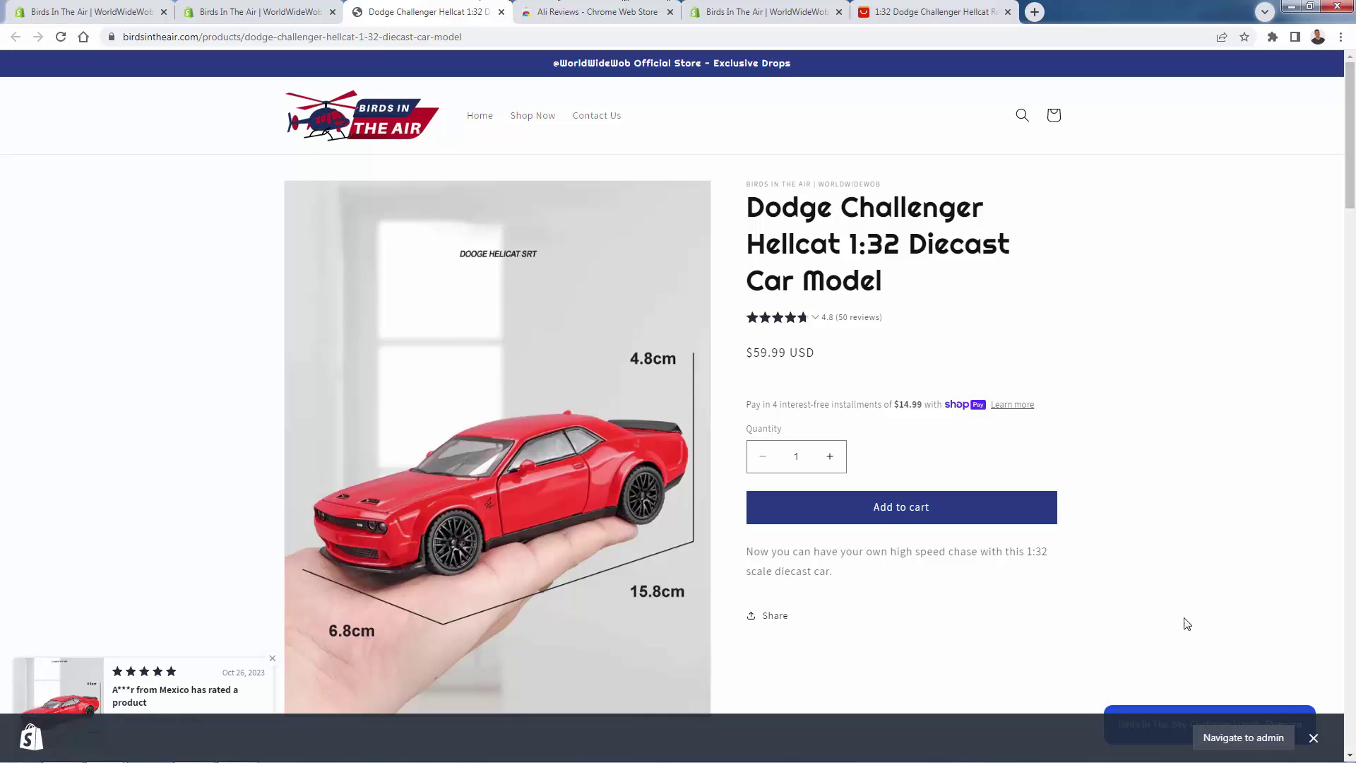
{"action": "left_click", "coordinate": [1313, 738]}
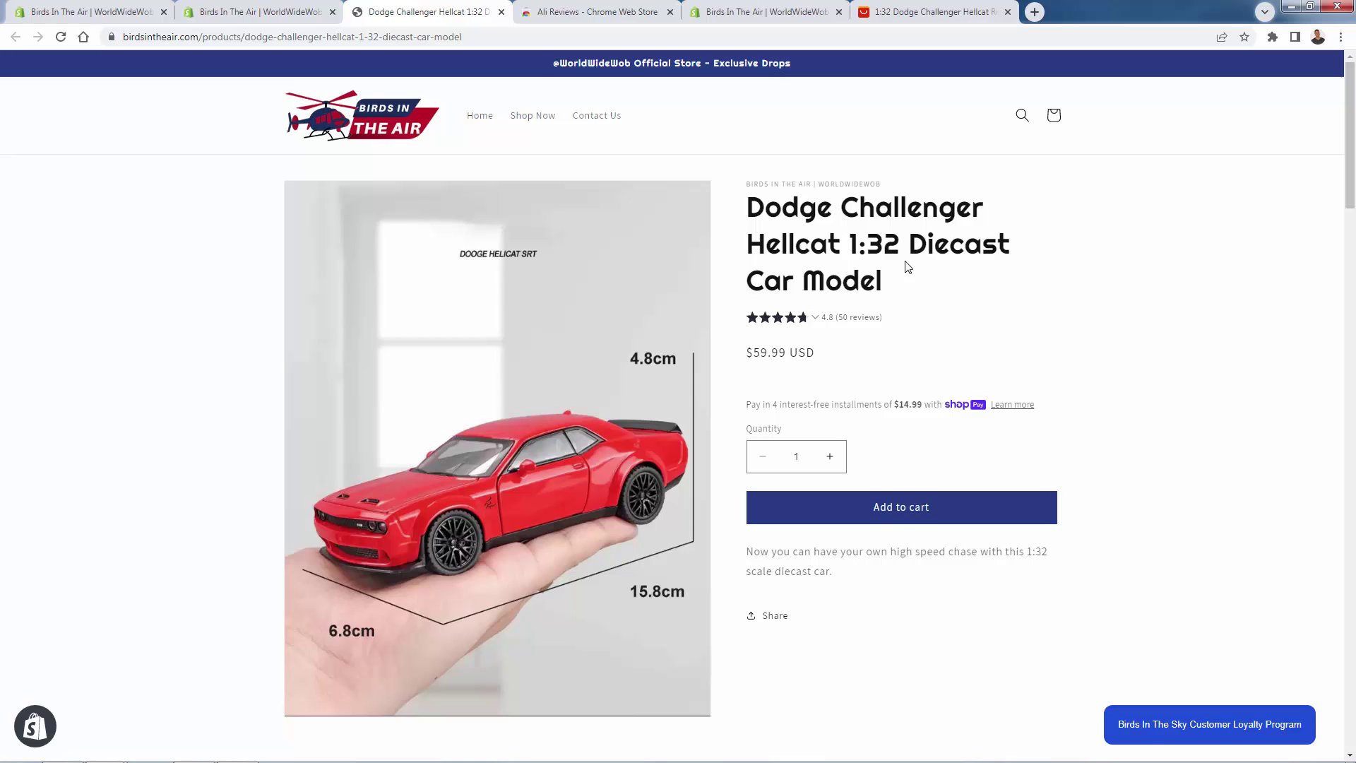
{"action": "mouse_move", "coordinate": [800, 319]}
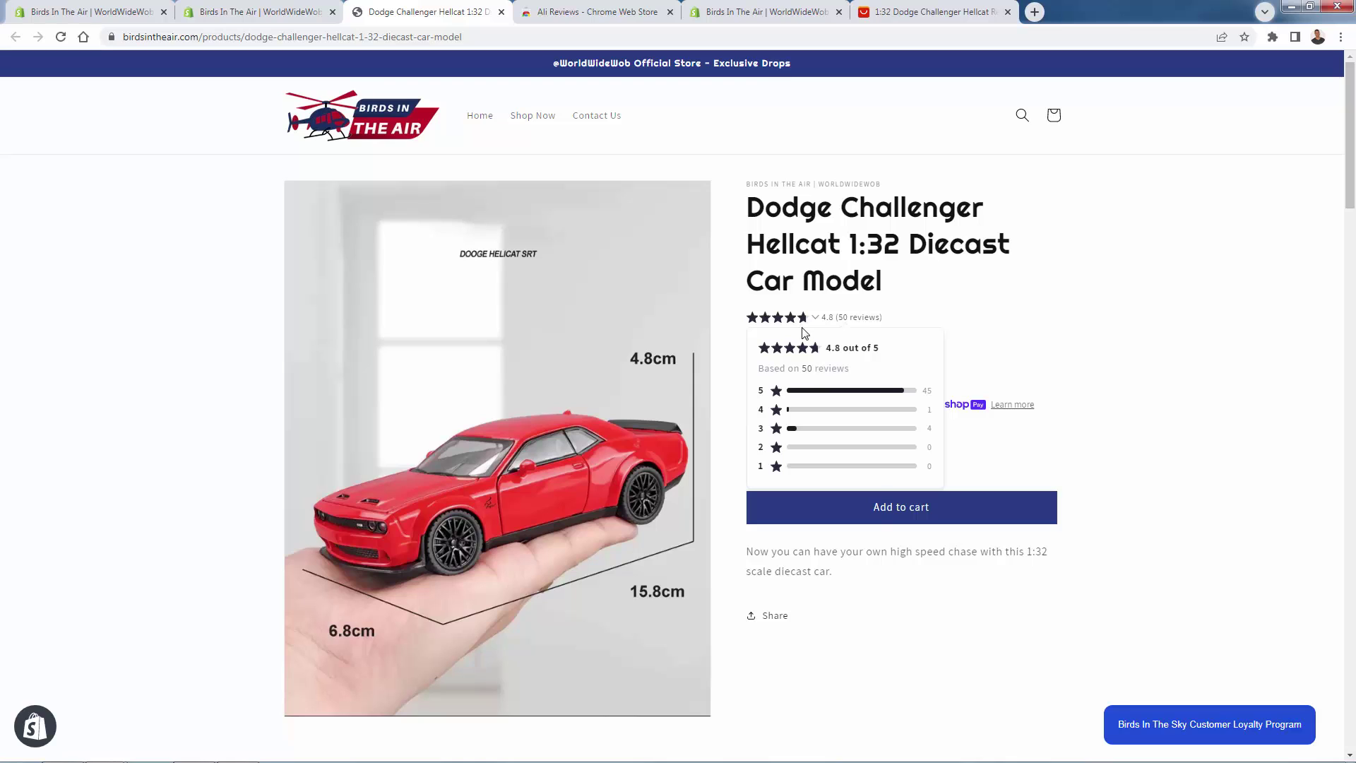
Return to the Ali Reviews dashboard, open the review widget management page and look over the available widgets.
{"action": "key", "text": "ctrl+shift+Tab"}
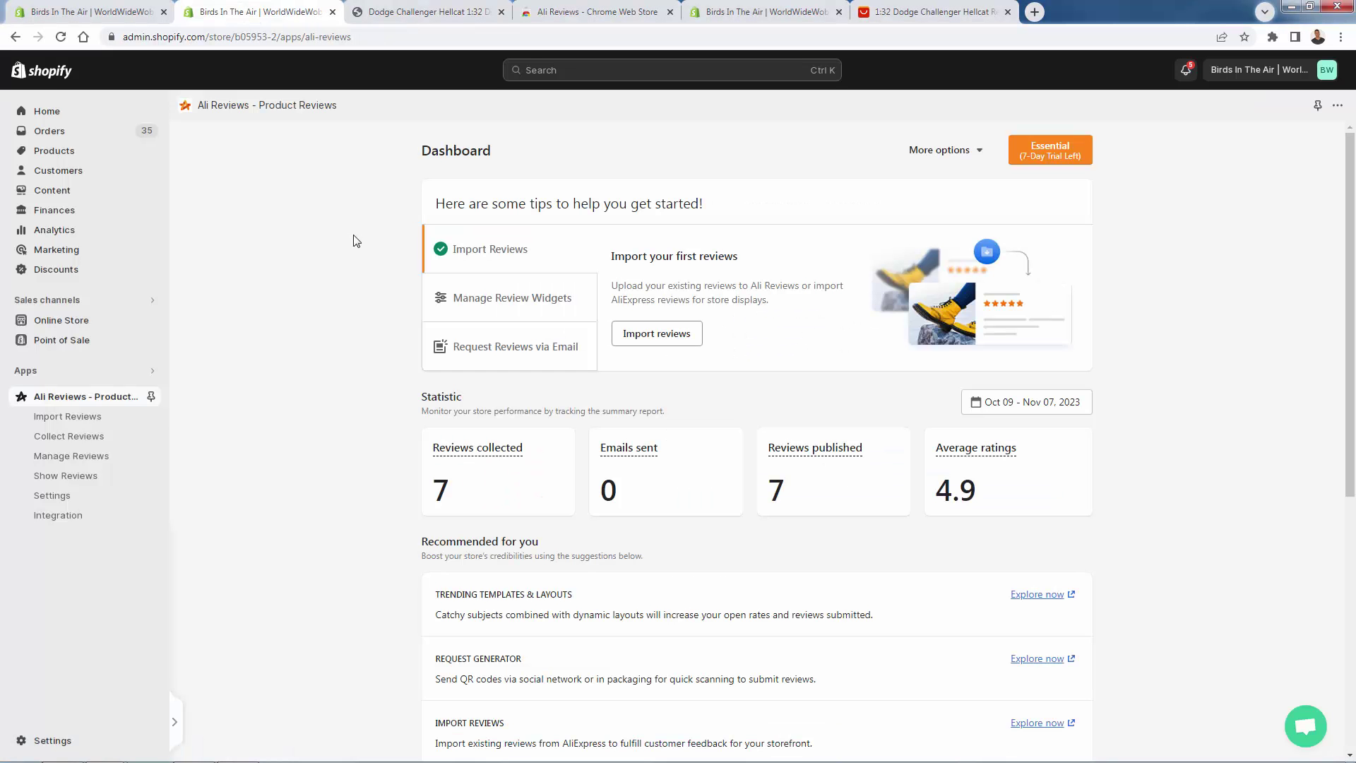
{"action": "left_click", "coordinate": [488, 300]}
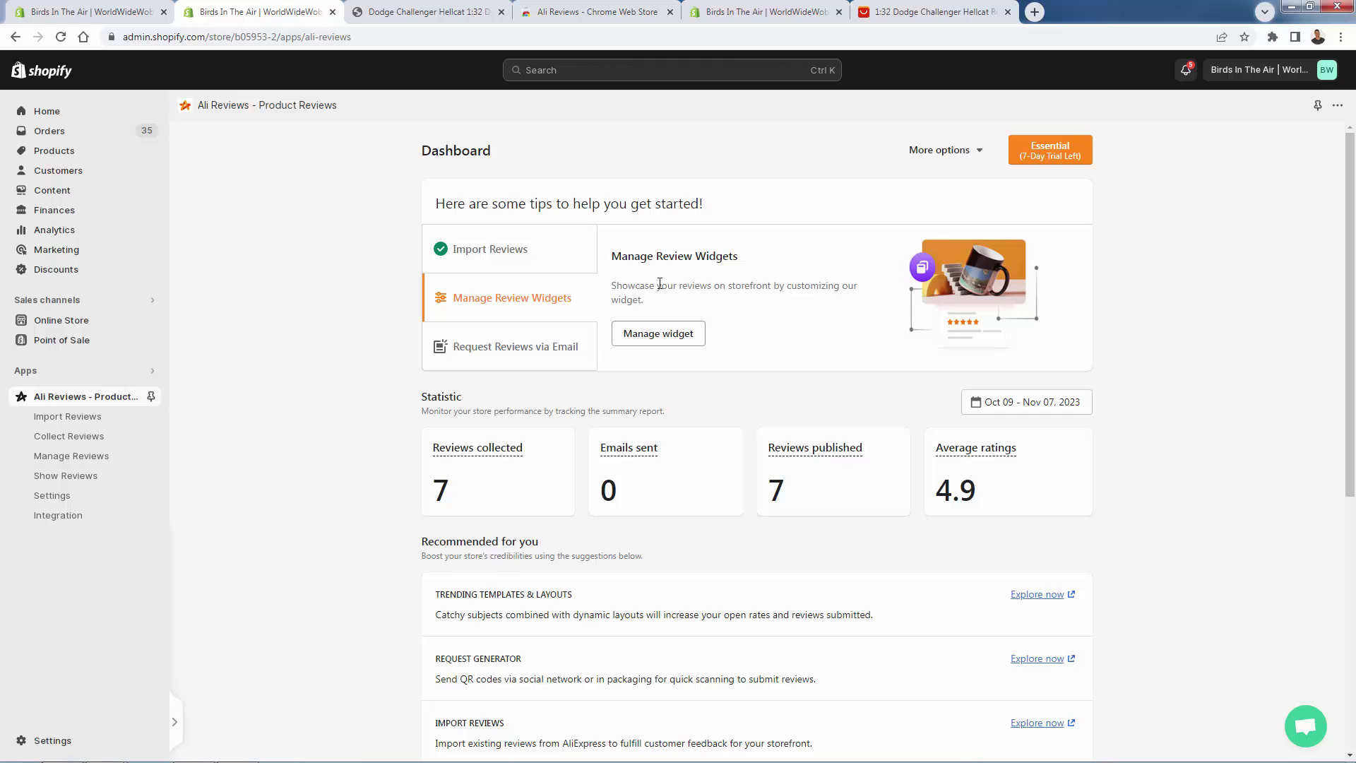
{"action": "left_click", "coordinate": [417, 10]}
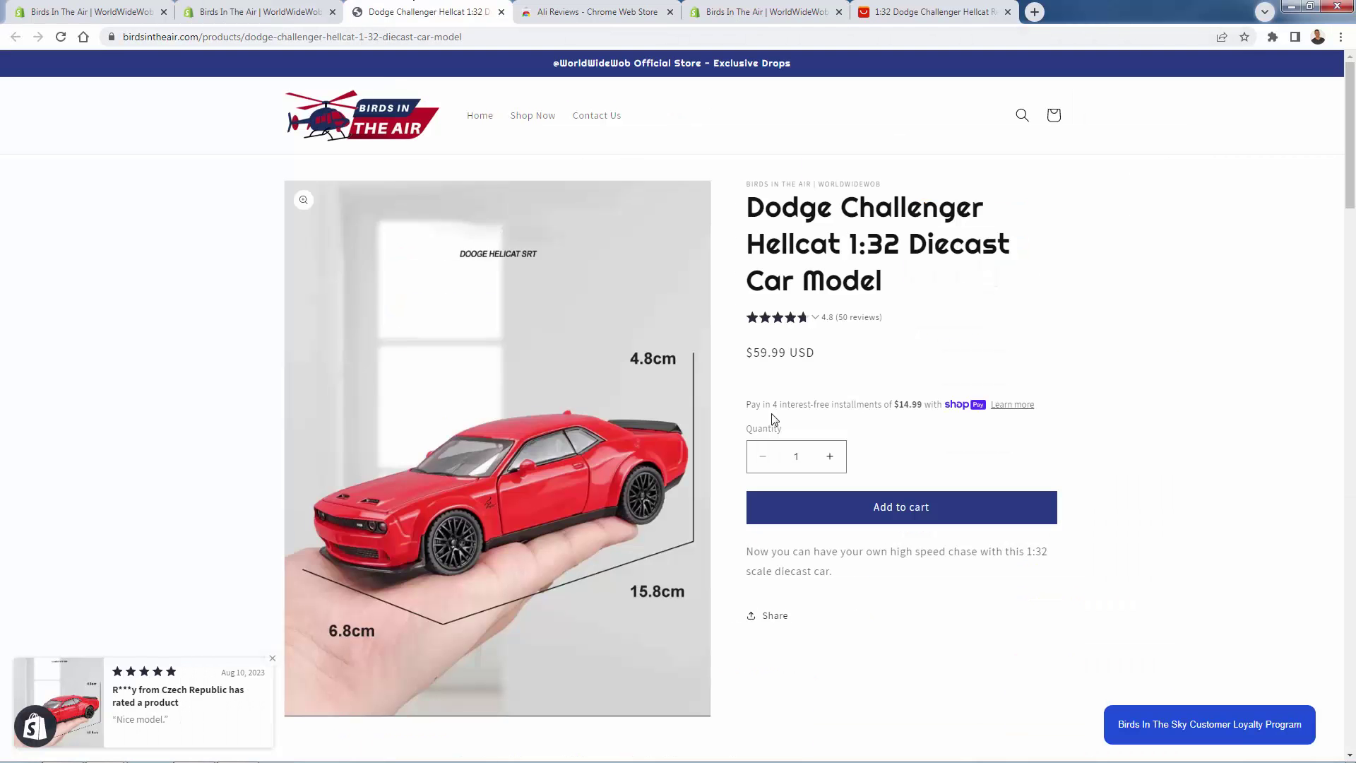
{"action": "left_click", "coordinate": [317, 10]}
{"action": "left_click", "coordinate": [660, 334]}
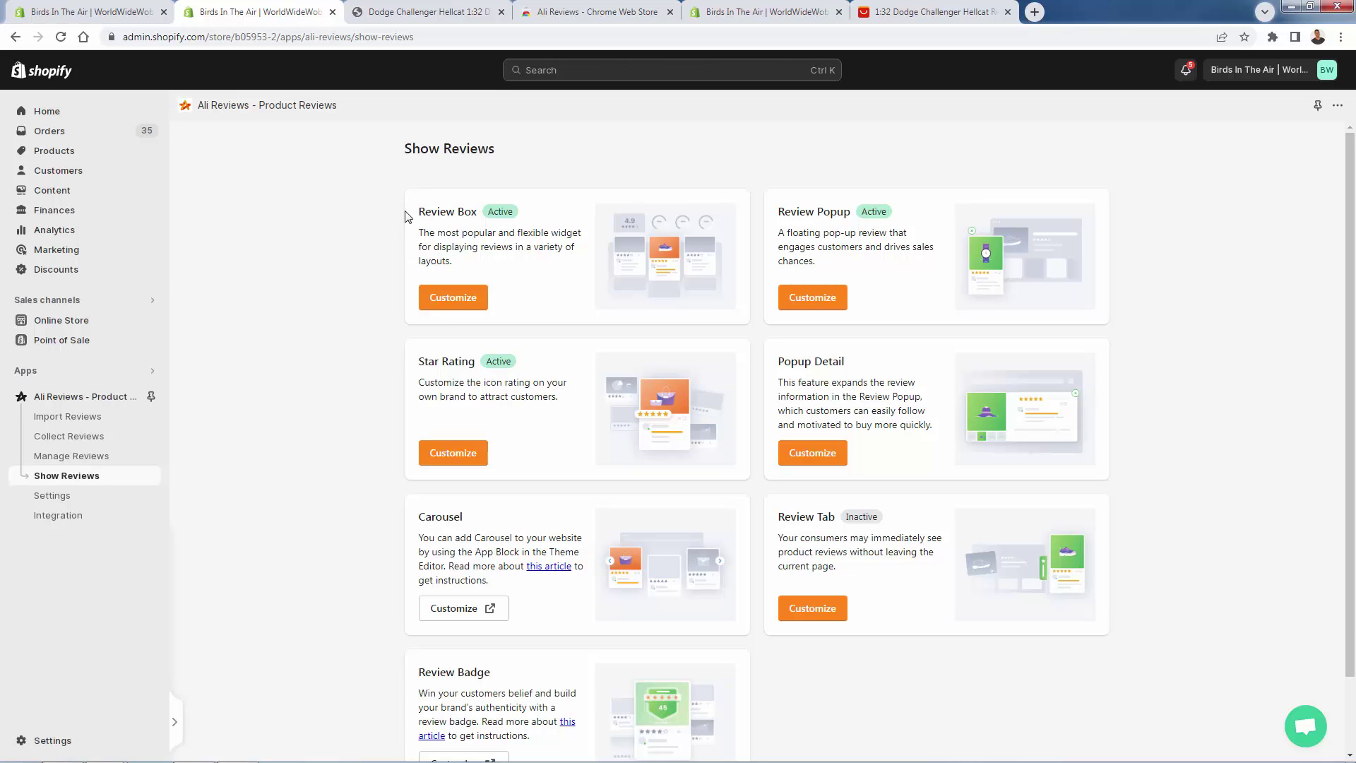
{"action": "scroll", "coordinate": [409, 215], "scroll_direction": "down", "scroll_amount": 2}
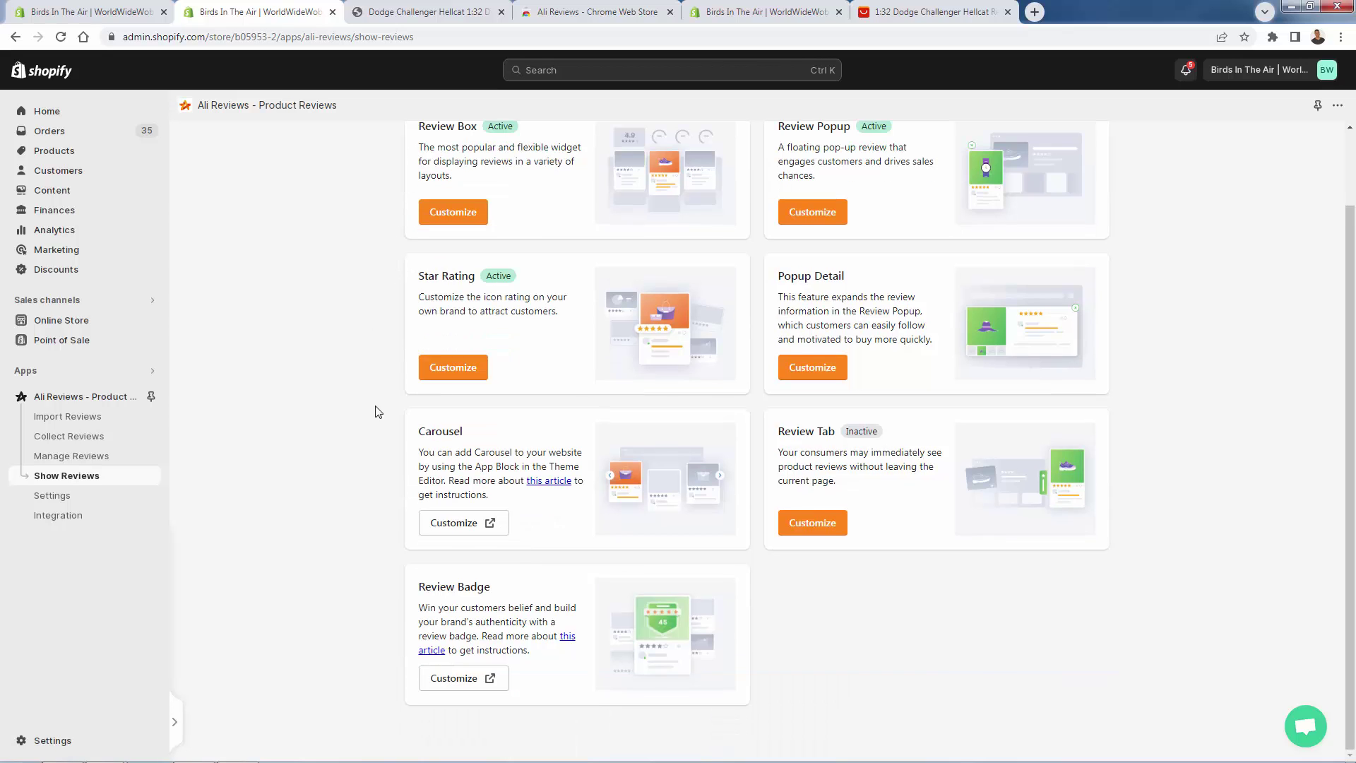
{"action": "scroll", "coordinate": [376, 417], "scroll_direction": "up", "scroll_amount": 2}
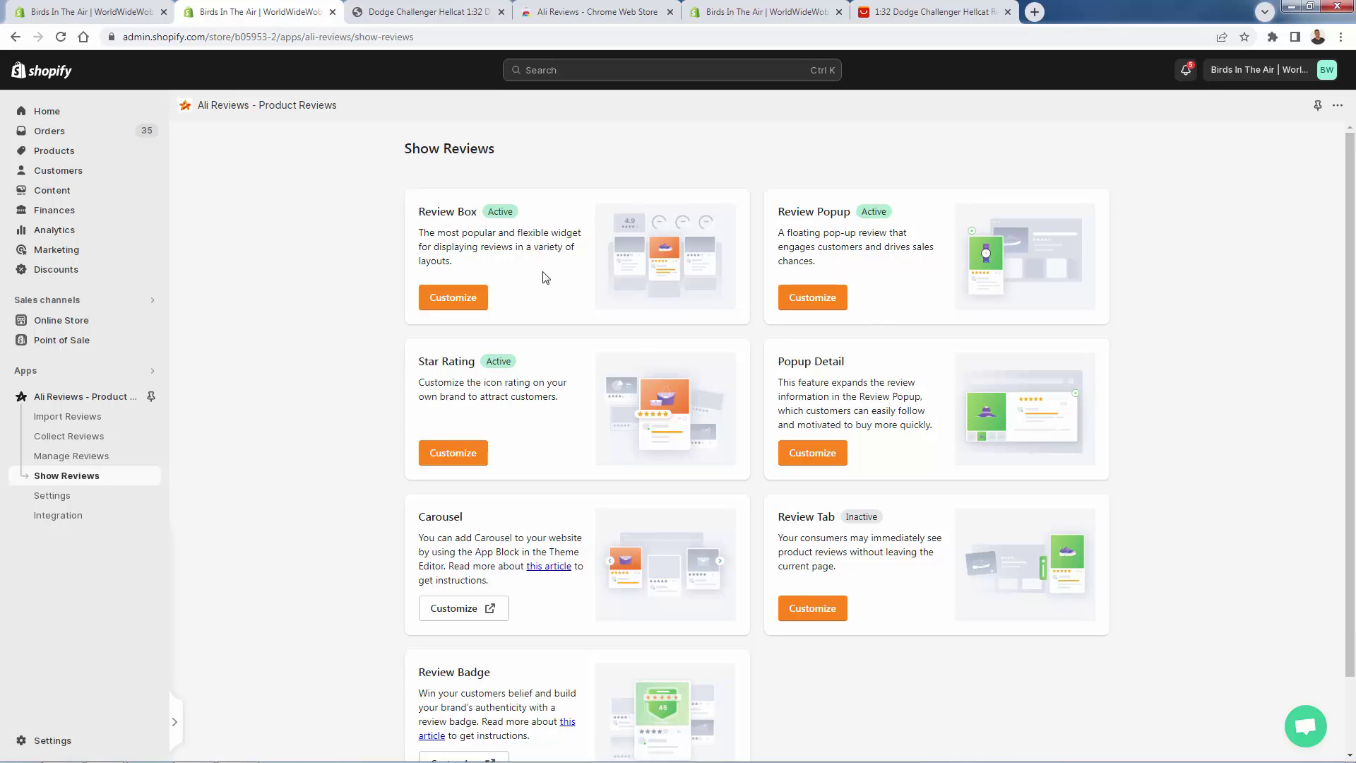
{"action": "scroll", "coordinate": [519, 240], "scroll_direction": "down", "scroll_amount": 1}
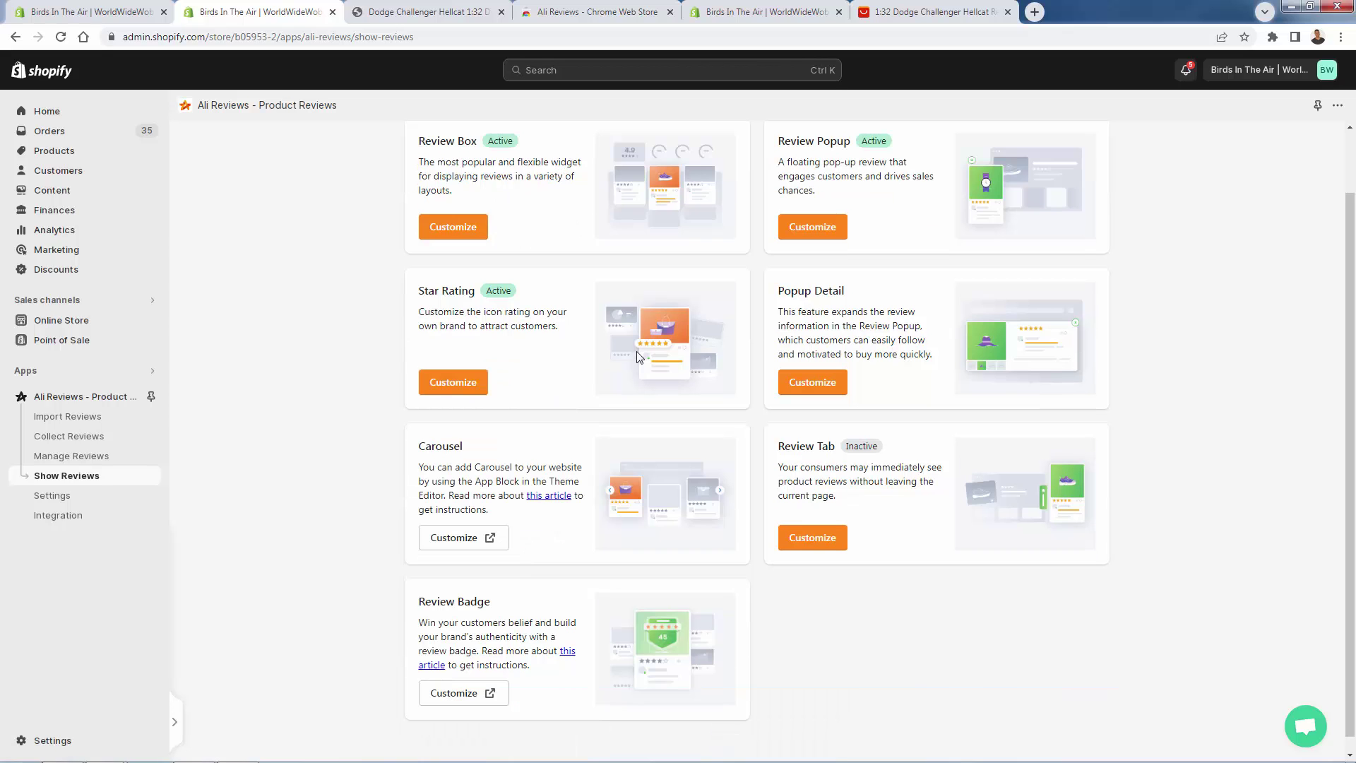
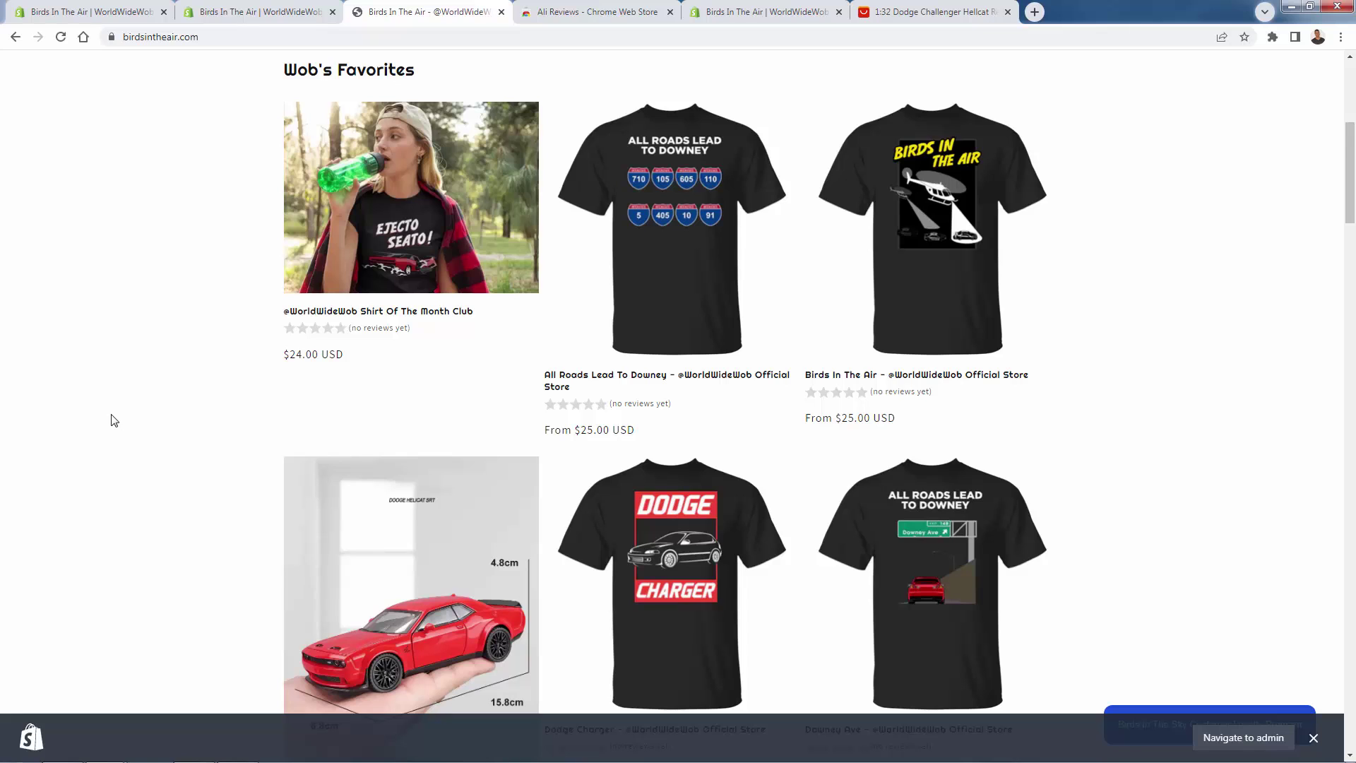
Examine the star ratings under the storefront home page's products, including the Dodge Challenger Hellcat's rating breakdown.
{"action": "scroll", "coordinate": [132, 402], "scroll_direction": "down", "scroll_amount": 5}
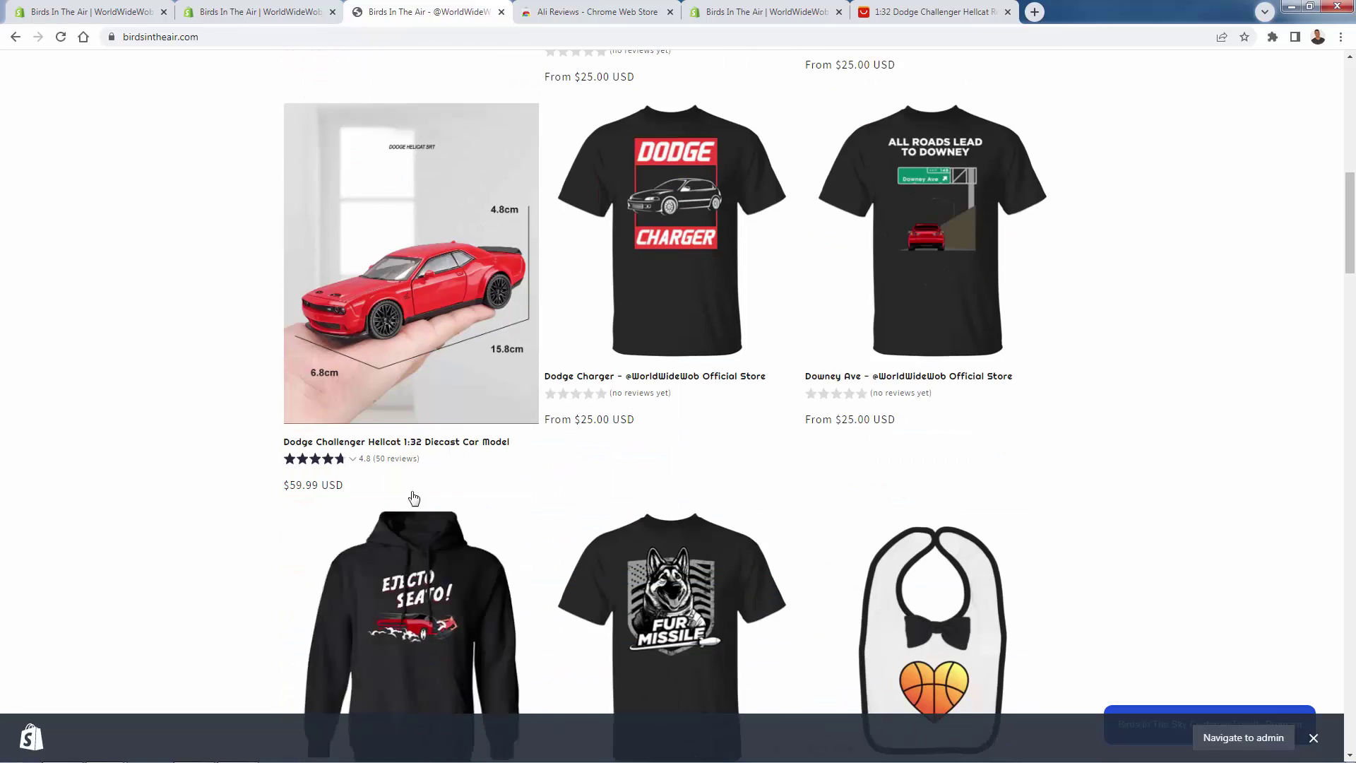
{"action": "mouse_move", "coordinate": [361, 465]}
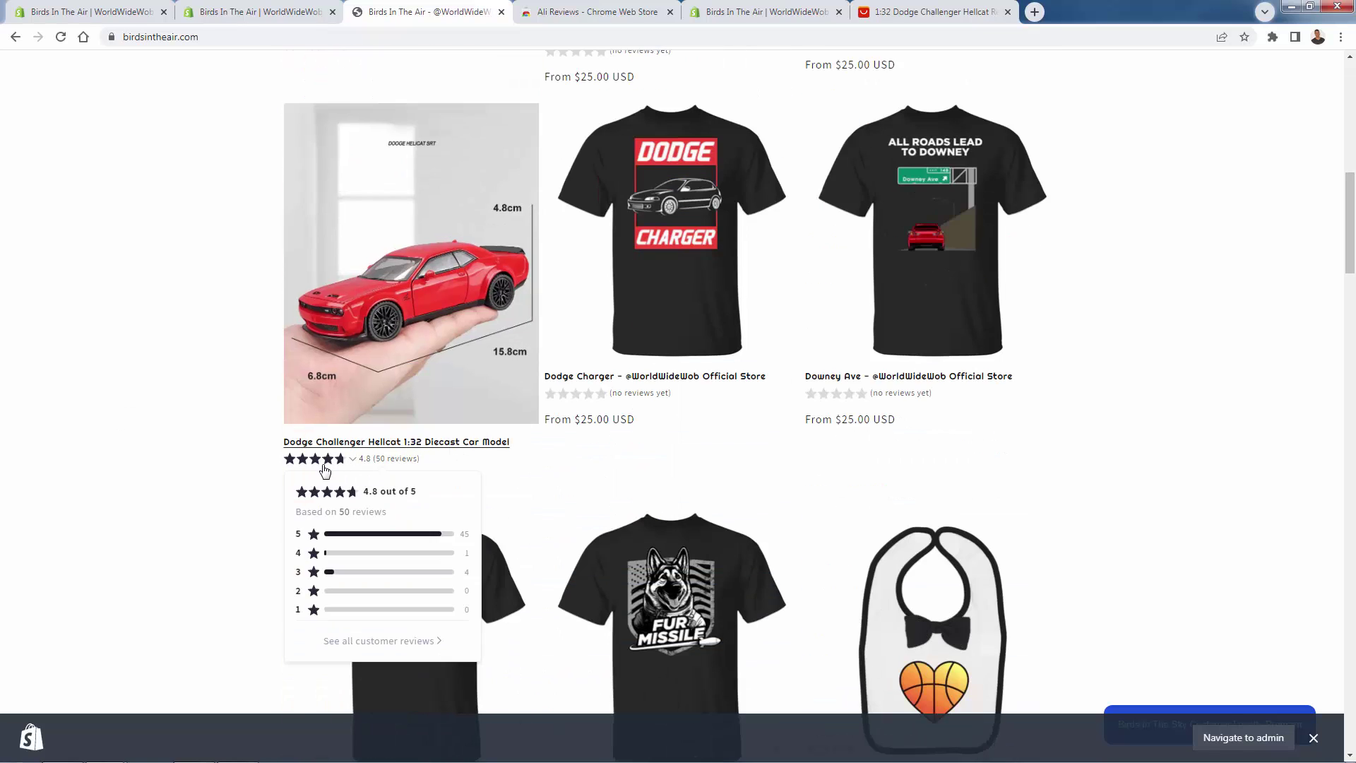
{"action": "scroll", "coordinate": [195, 363], "scroll_direction": "down", "scroll_amount": 11}
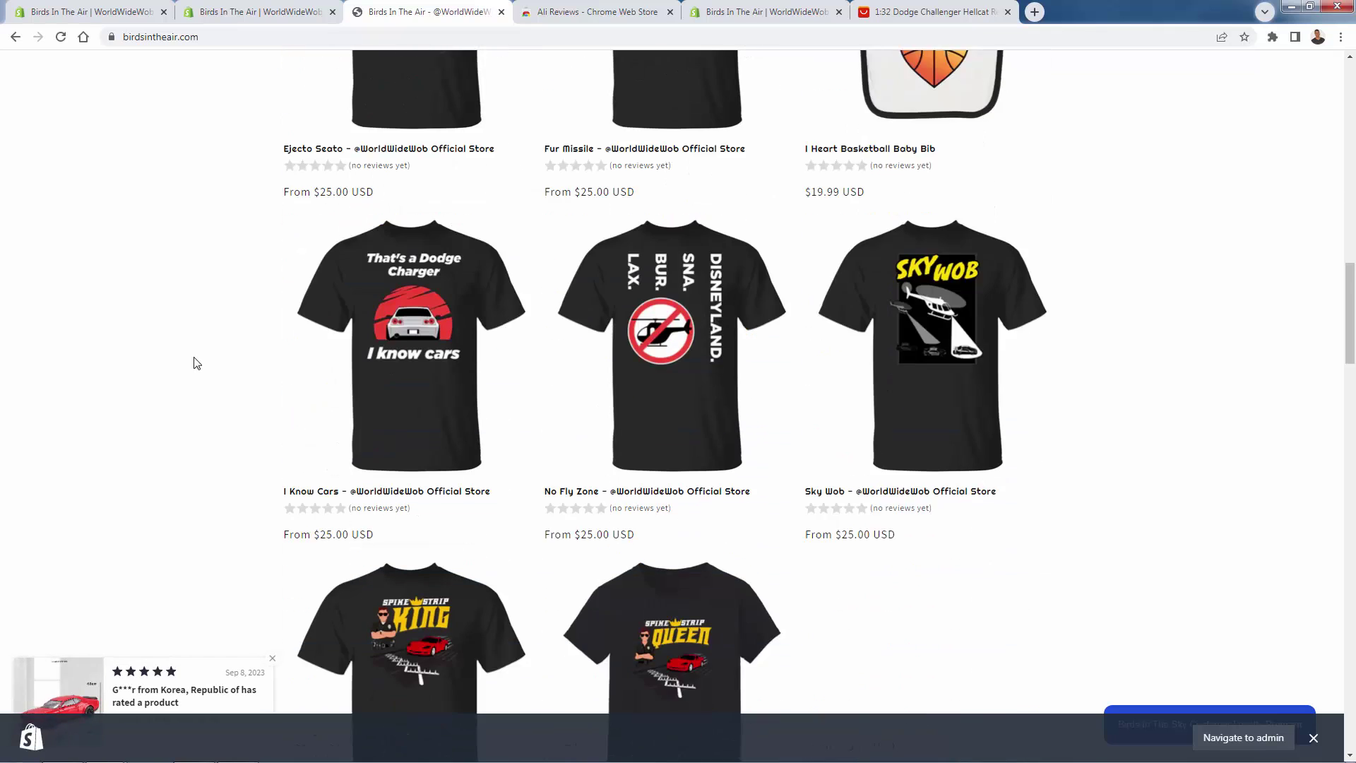
{"action": "scroll", "coordinate": [196, 363], "scroll_direction": "down", "scroll_amount": 20}
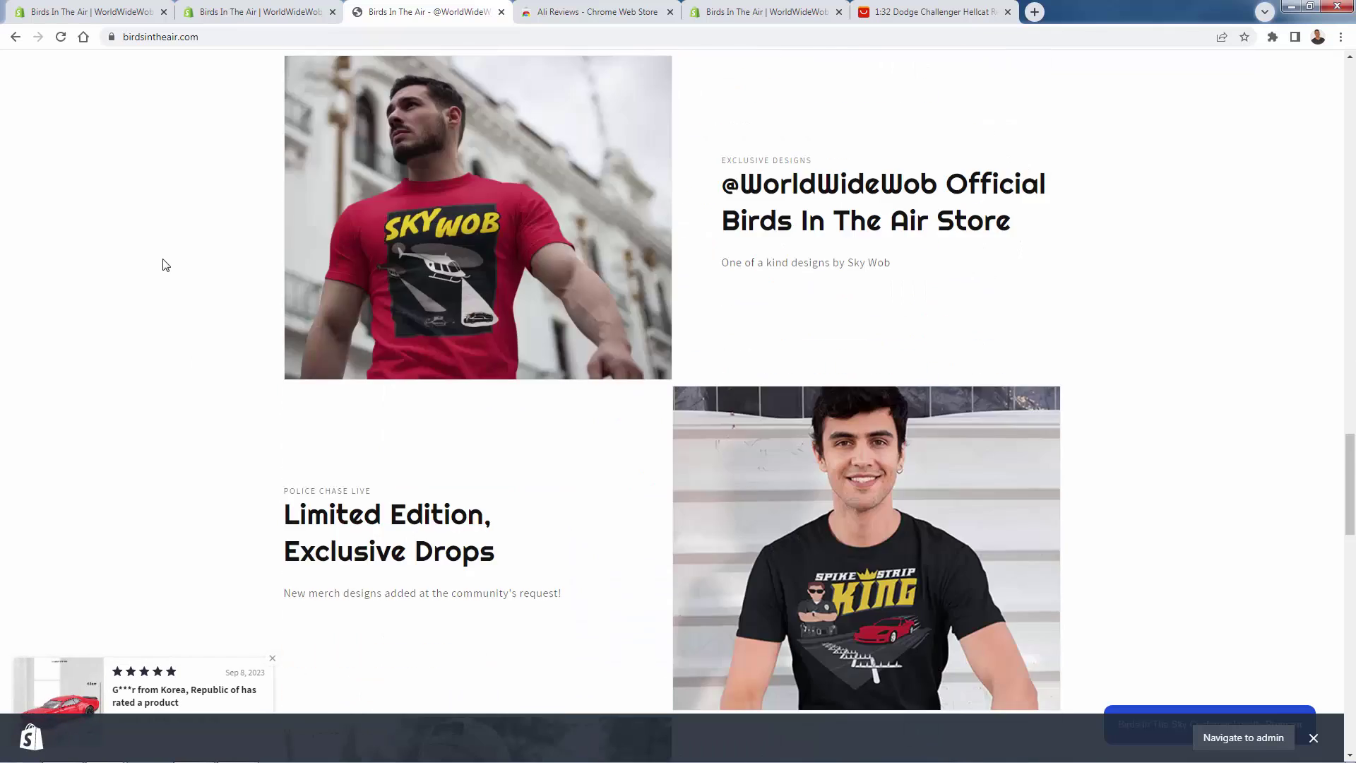
{"action": "scroll", "coordinate": [159, 275], "scroll_direction": "down", "scroll_amount": 10}
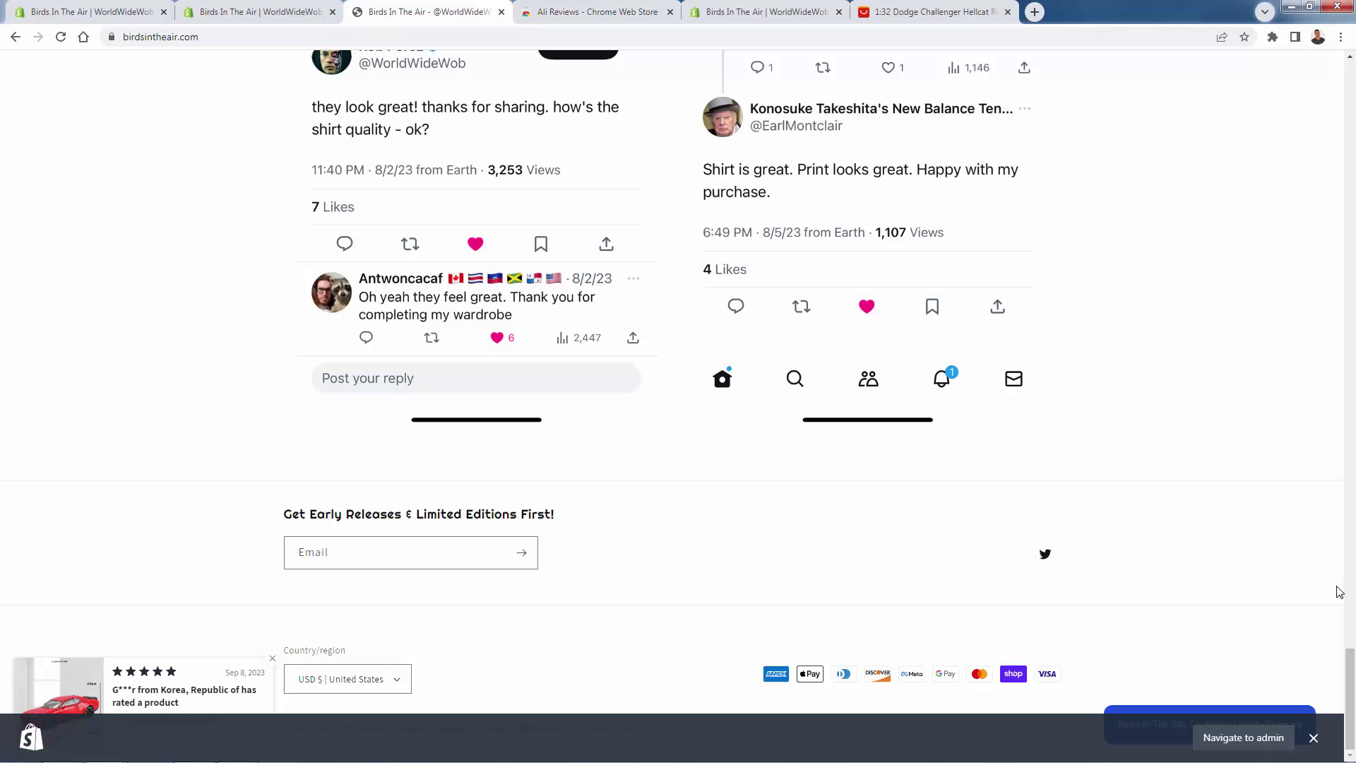
{"action": "left_click_drag", "start_coordinate": [1349, 653], "coordinate": [1342, 197]}
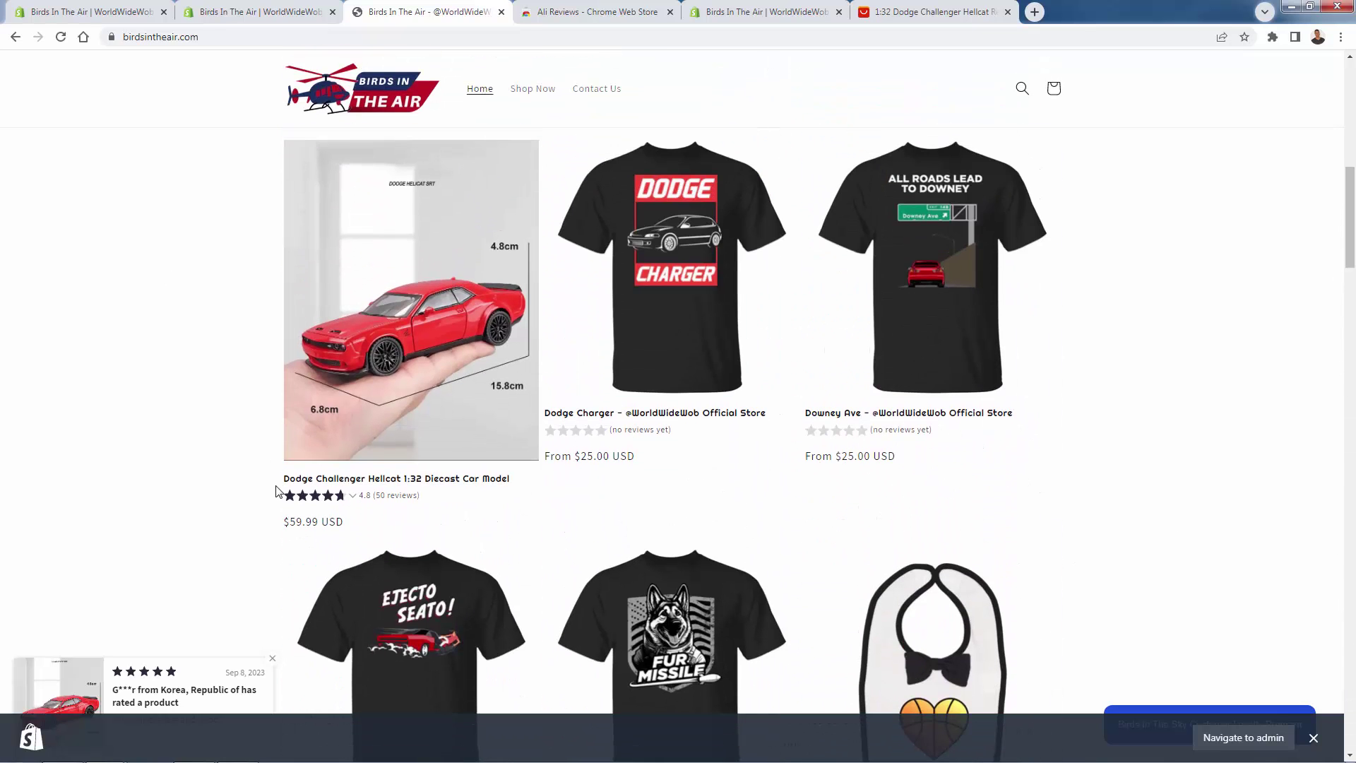
{"action": "left_click_drag", "start_coordinate": [1349, 246], "coordinate": [1351, 306]}
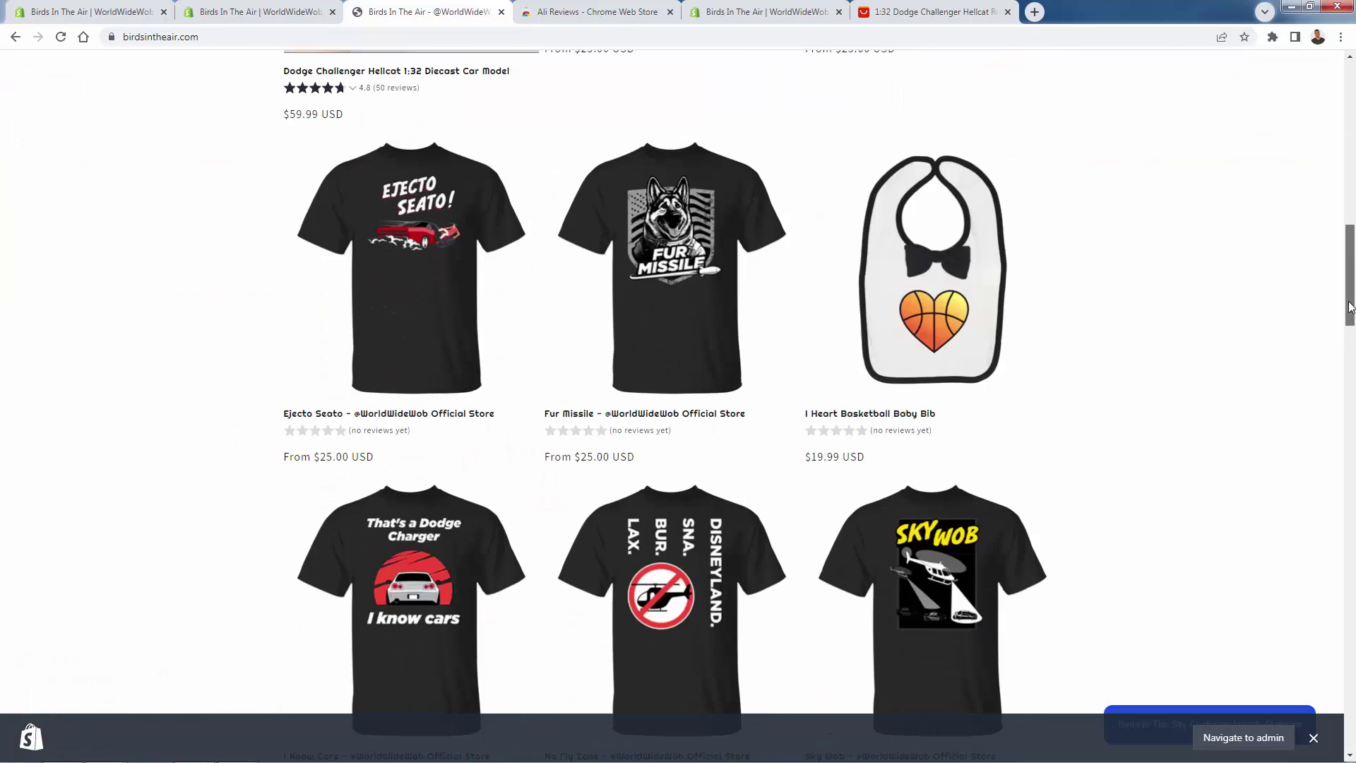
Open the Dodge Challenger Hellcat product page from the storefront home page and go back to the Ali Reviews widget list.
{"action": "left_click", "coordinate": [316, 70]}
{"action": "left_click", "coordinate": [280, 16]}
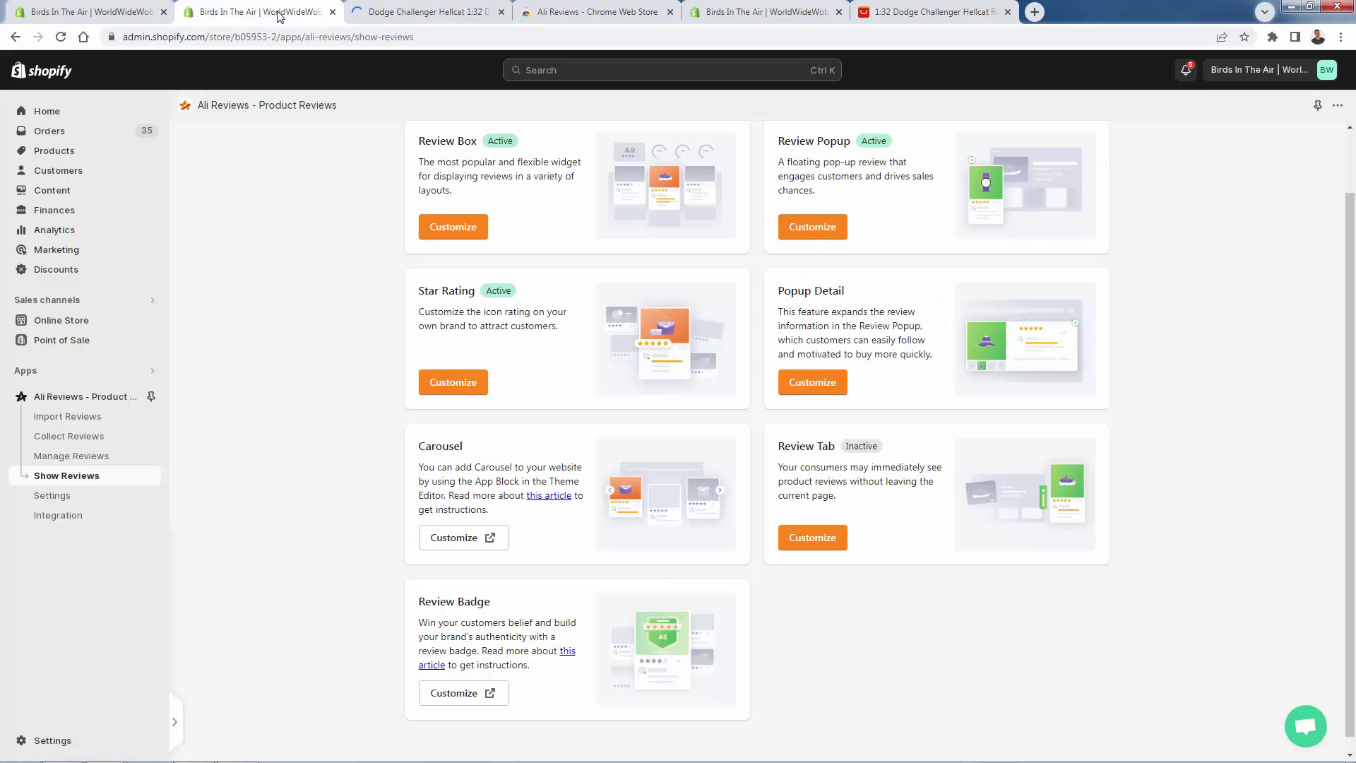
{"action": "scroll", "coordinate": [437, 287], "scroll_direction": "up", "scroll_amount": 1}
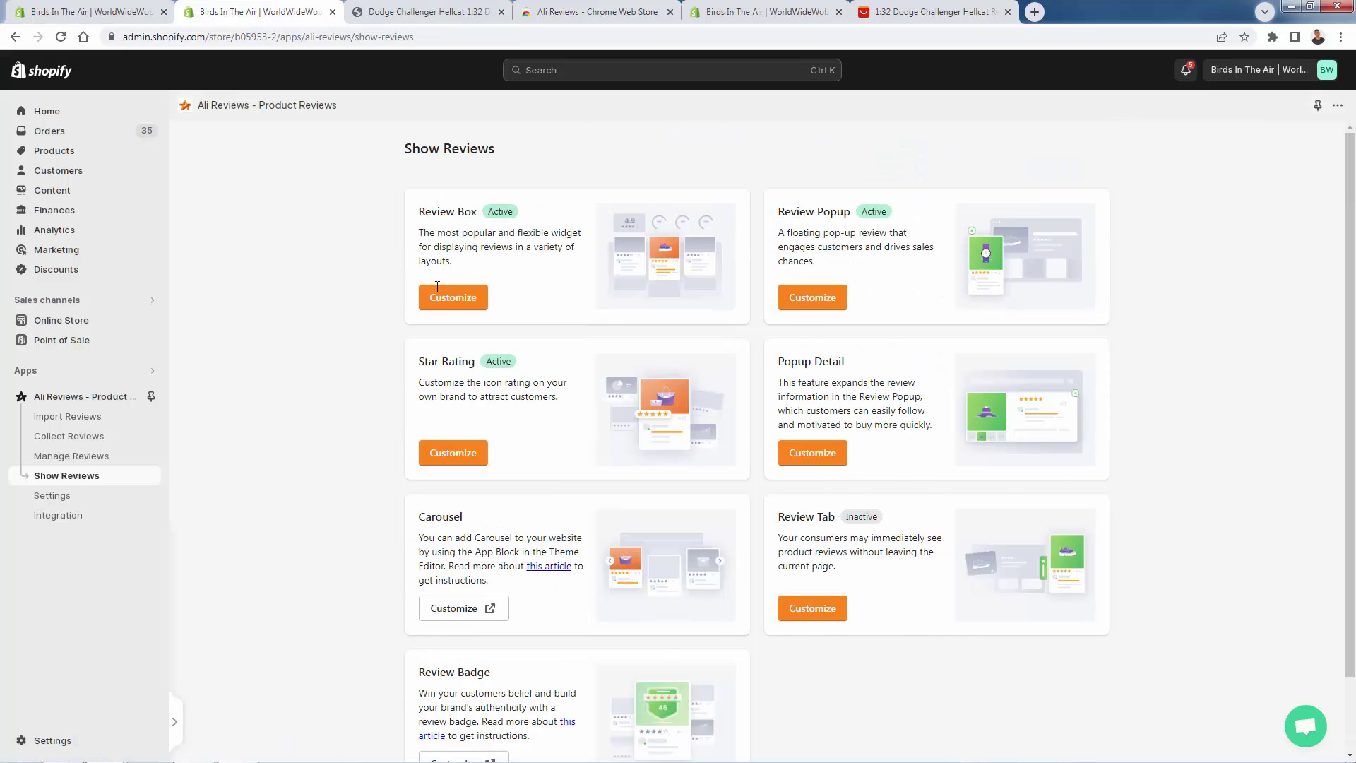
Open the Review Popup widget's customization and look over its layout and display settings.
{"action": "left_click", "coordinate": [827, 302]}
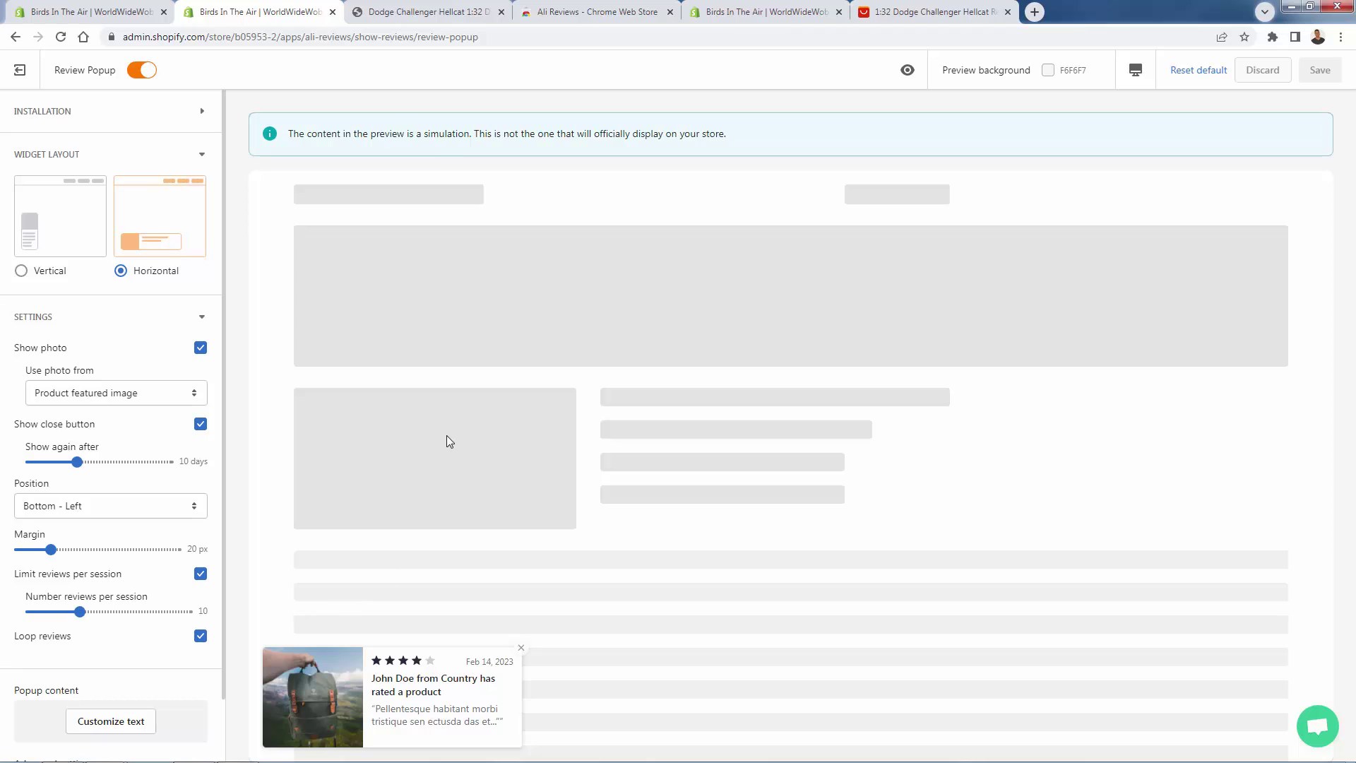
{"action": "scroll", "coordinate": [116, 388], "scroll_direction": "down", "scroll_amount": 1}
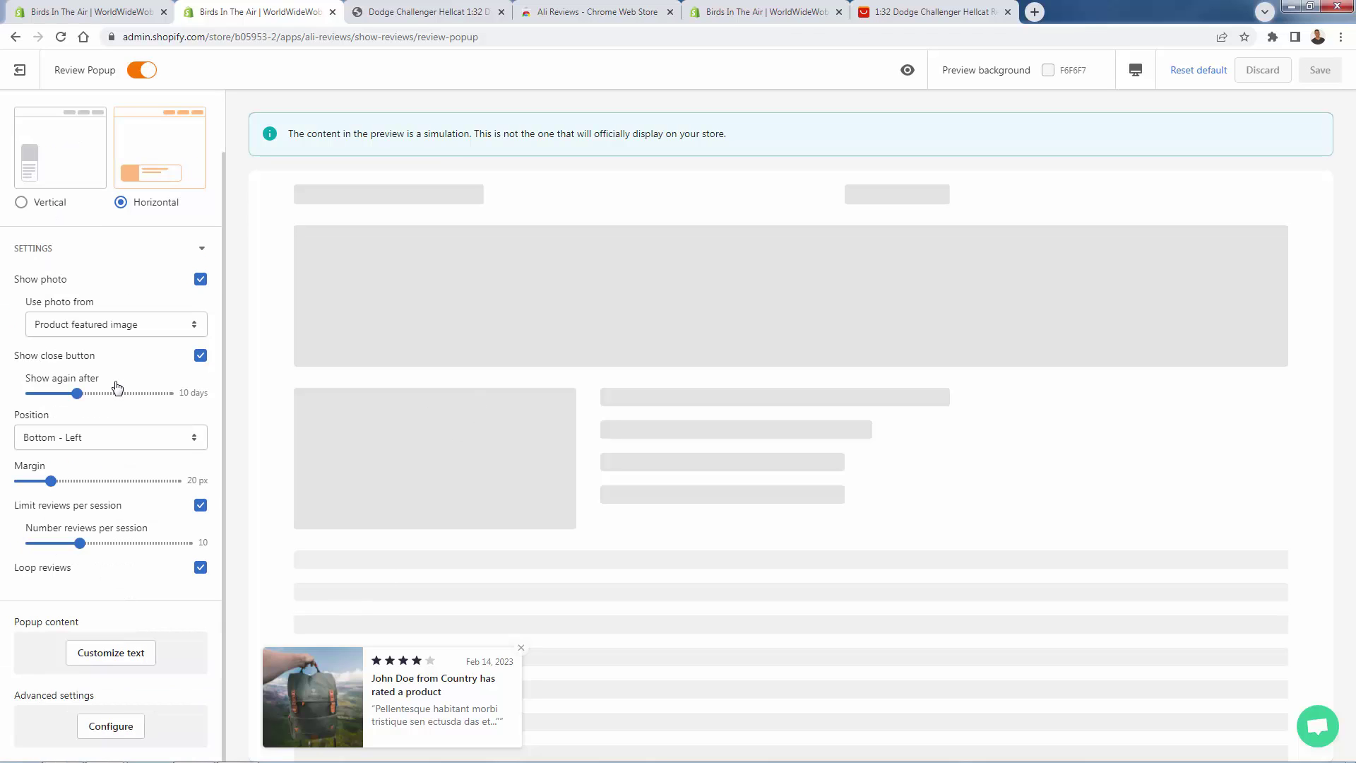
{"action": "scroll", "coordinate": [116, 438], "scroll_direction": "up", "scroll_amount": 1}
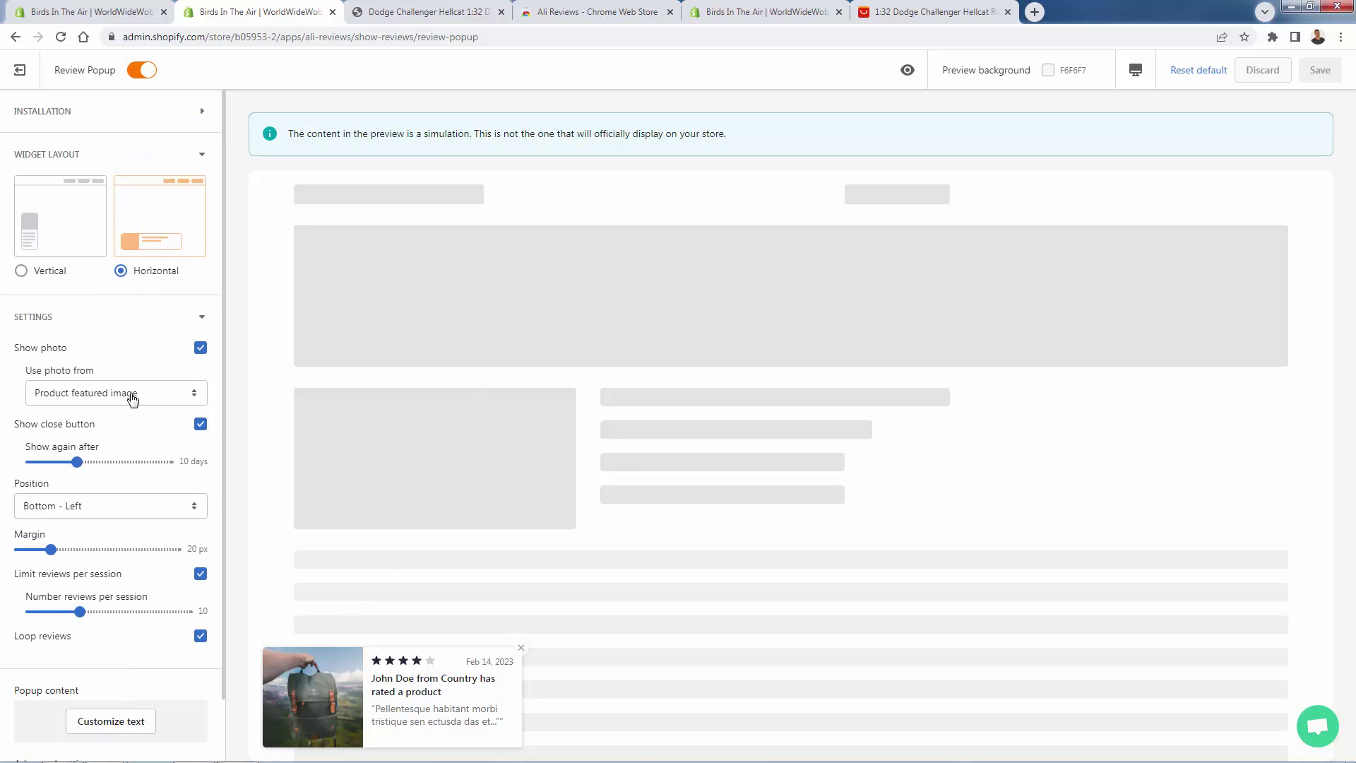
Try the abstract image as the popup's photo source and restore the product featured image.
{"action": "left_click", "coordinate": [132, 397]}
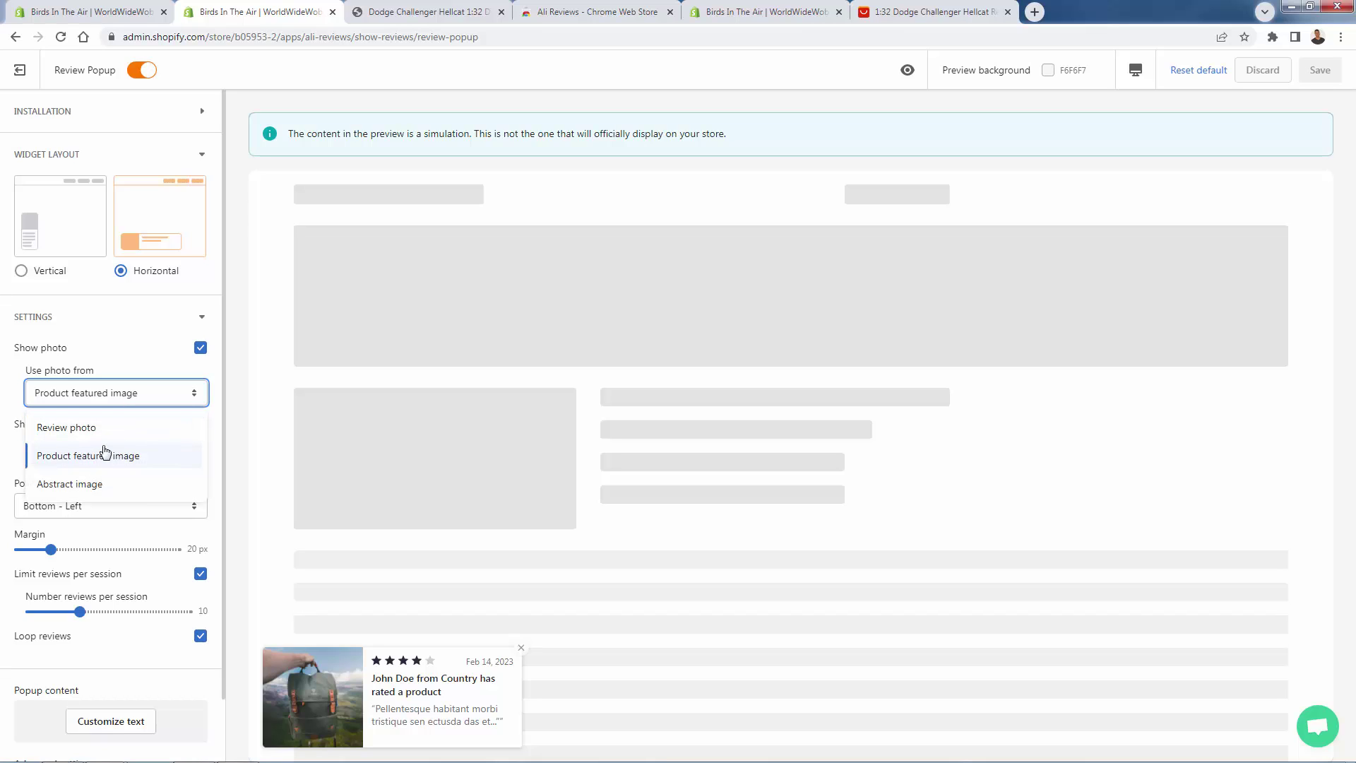
{"action": "left_click", "coordinate": [119, 489]}
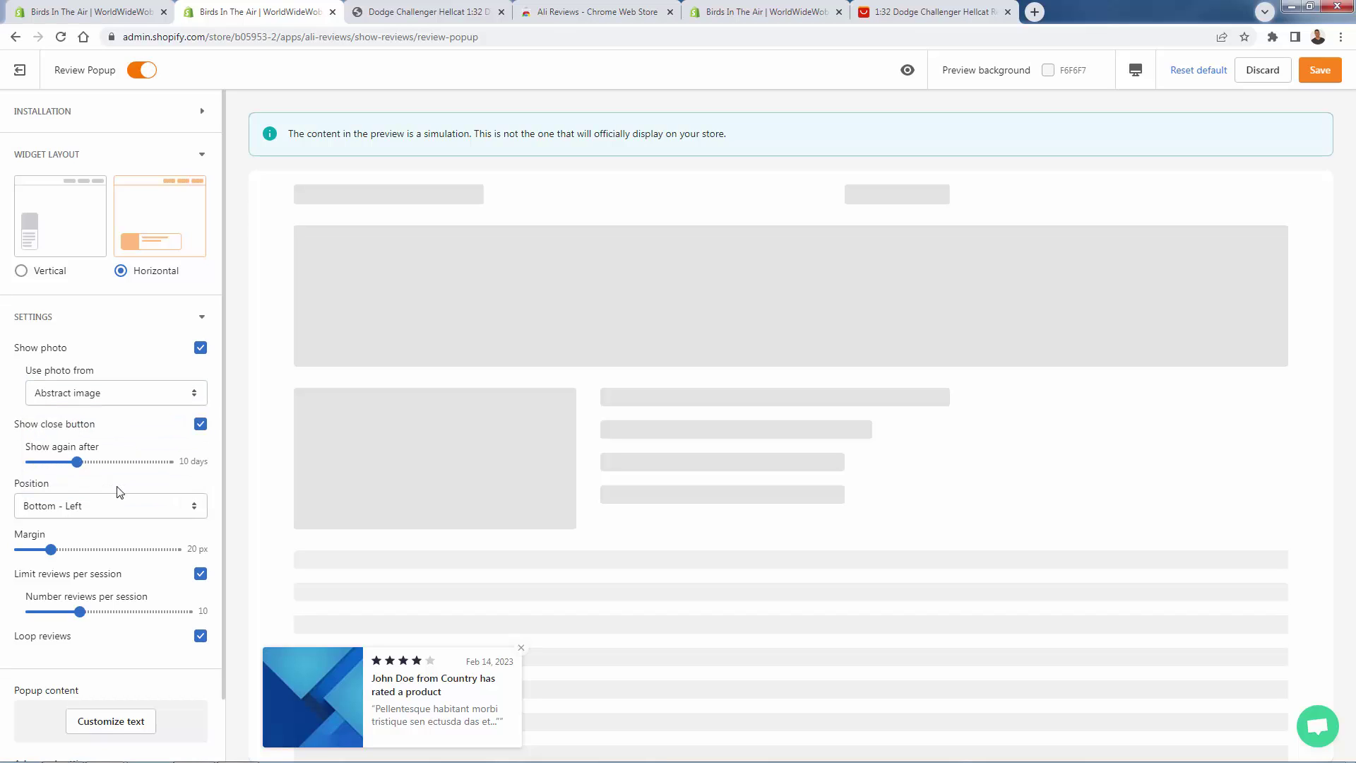
{"action": "left_click", "coordinate": [122, 398]}
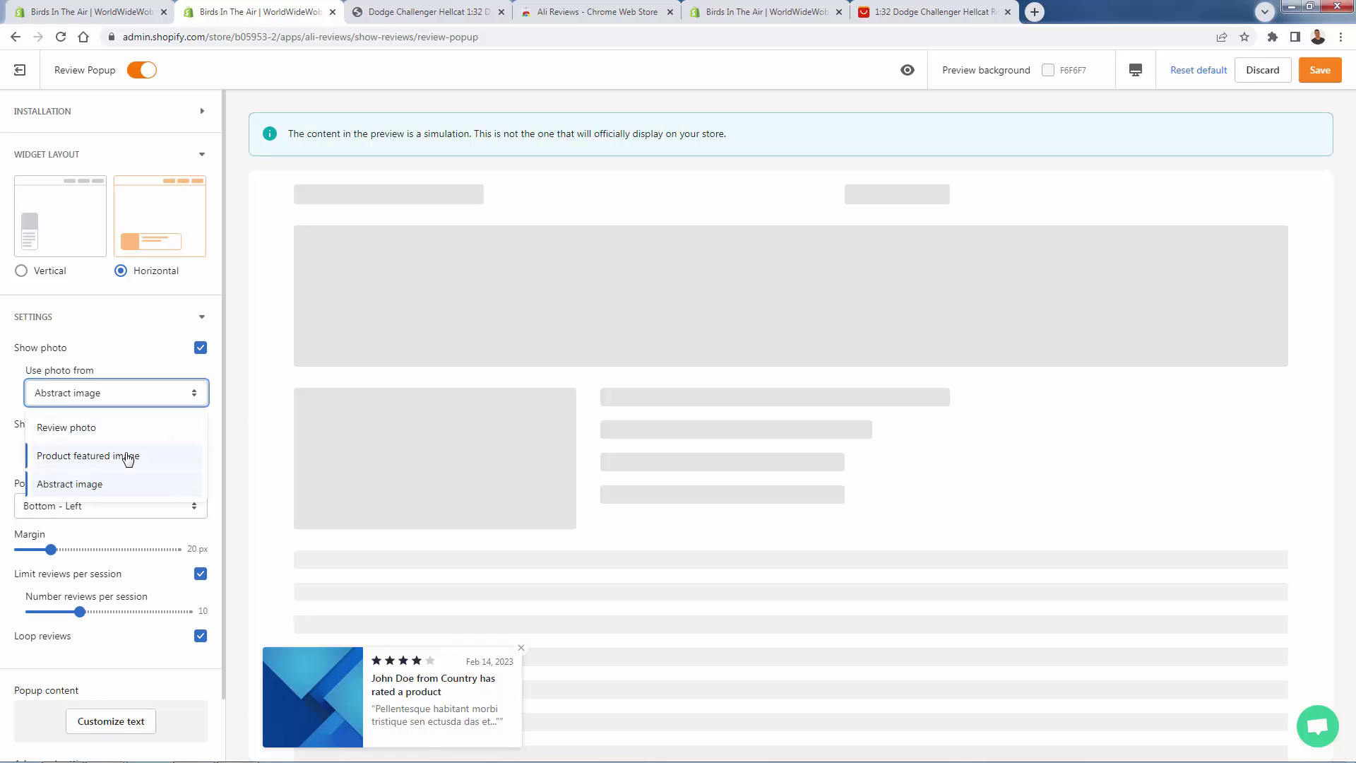
{"action": "left_click", "coordinate": [127, 457]}
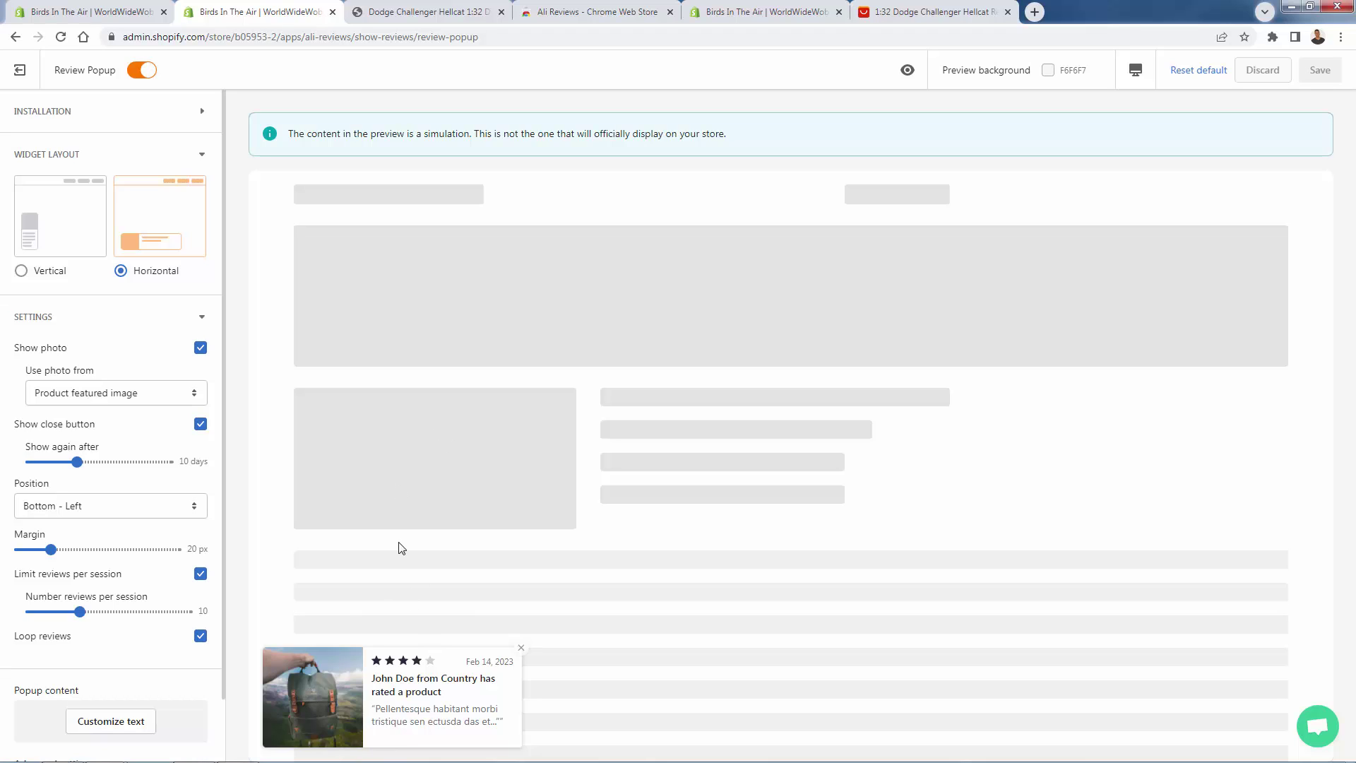
Set the closed review popup to show again after 15 days.
{"action": "scroll", "coordinate": [135, 479], "scroll_direction": "down", "scroll_amount": 1}
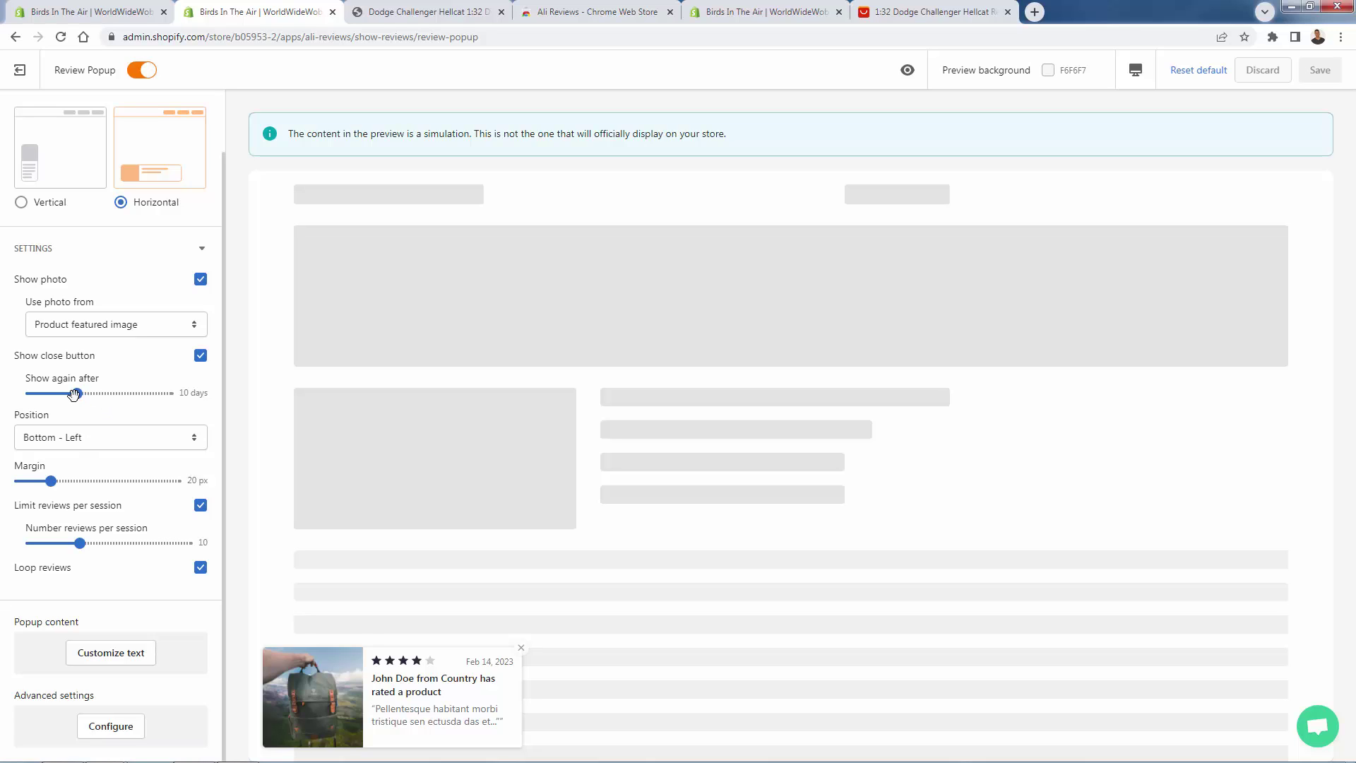
{"action": "left_click_drag", "start_coordinate": [77, 394], "coordinate": [99, 396]}
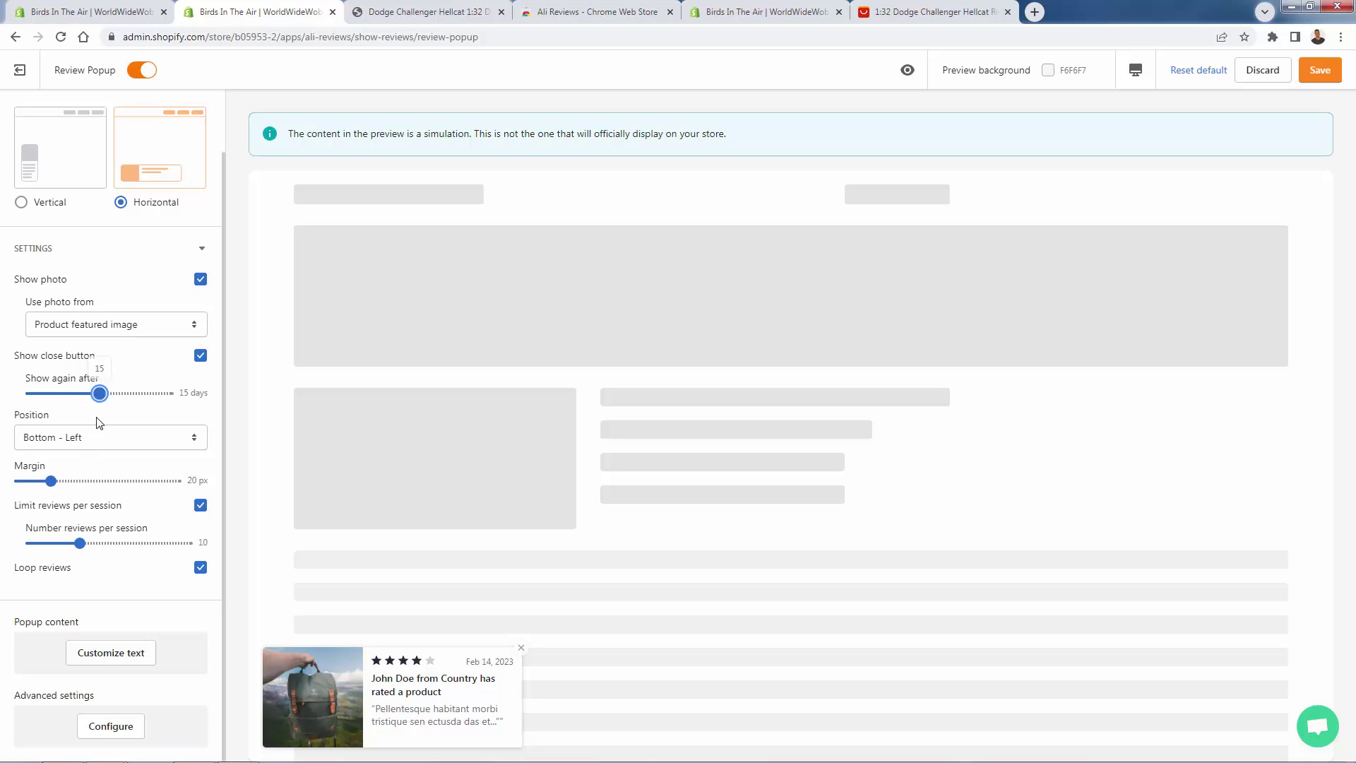
Try the Bottom - Right and Top - Left positions for the popup and return it to Bottom - Left.
{"action": "left_click", "coordinate": [97, 442]}
{"action": "left_click", "coordinate": [96, 499]}
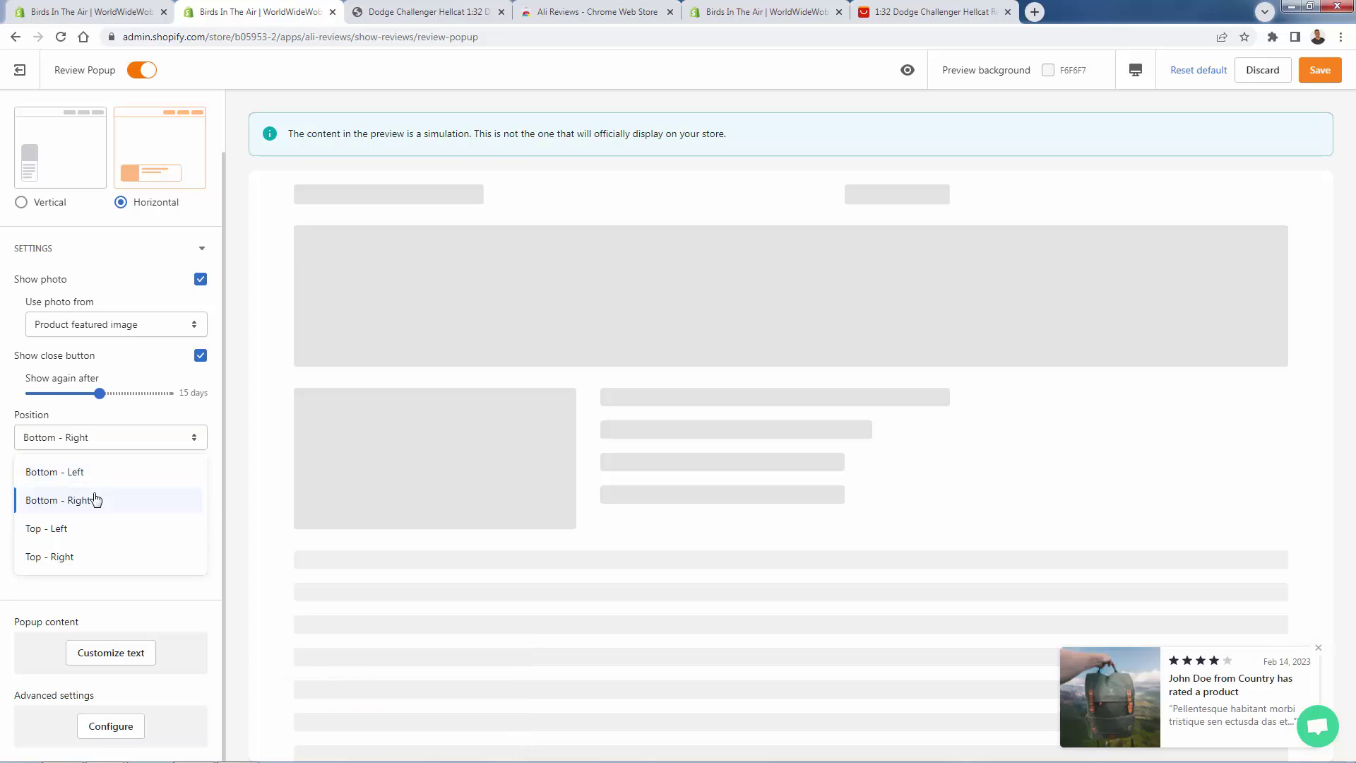
{"action": "left_click", "coordinate": [112, 437]}
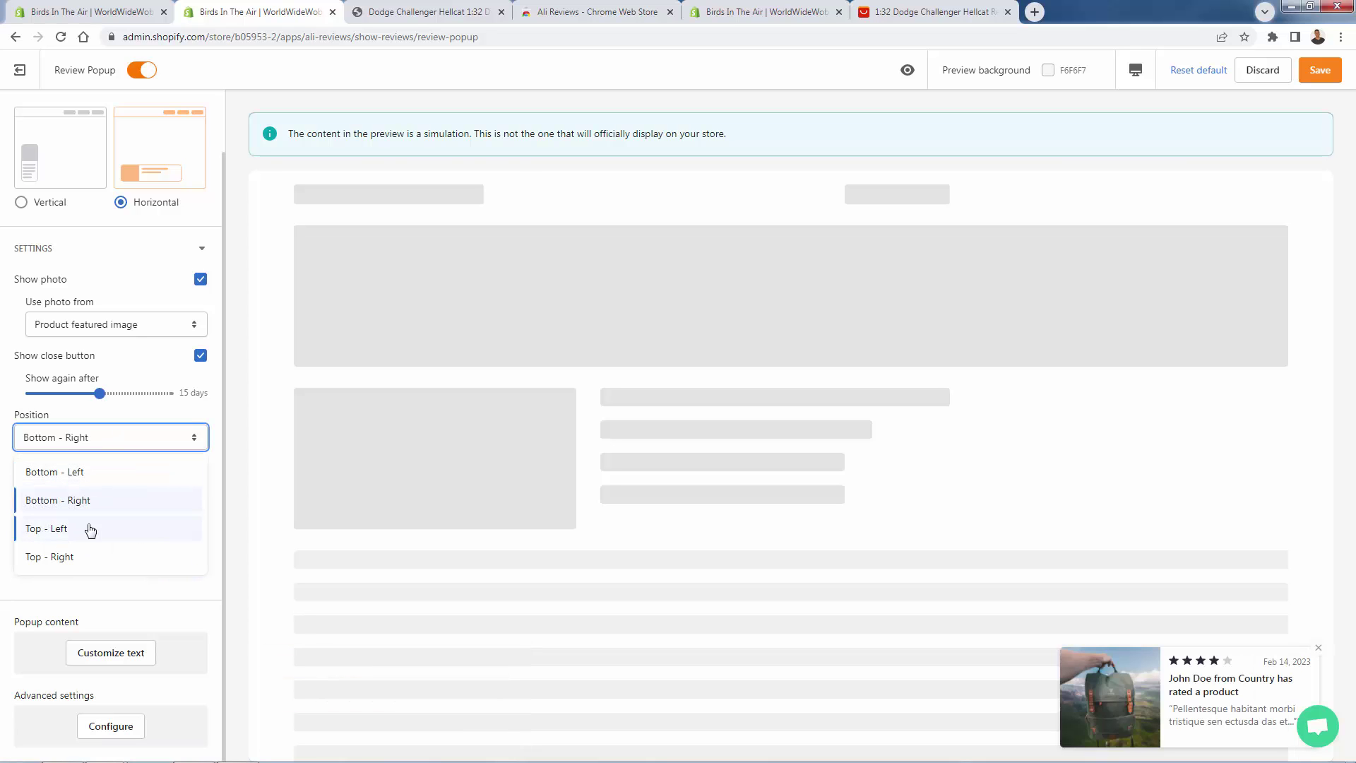
{"action": "left_click", "coordinate": [92, 530]}
{"action": "left_click", "coordinate": [104, 441]}
{"action": "left_click", "coordinate": [81, 475]}
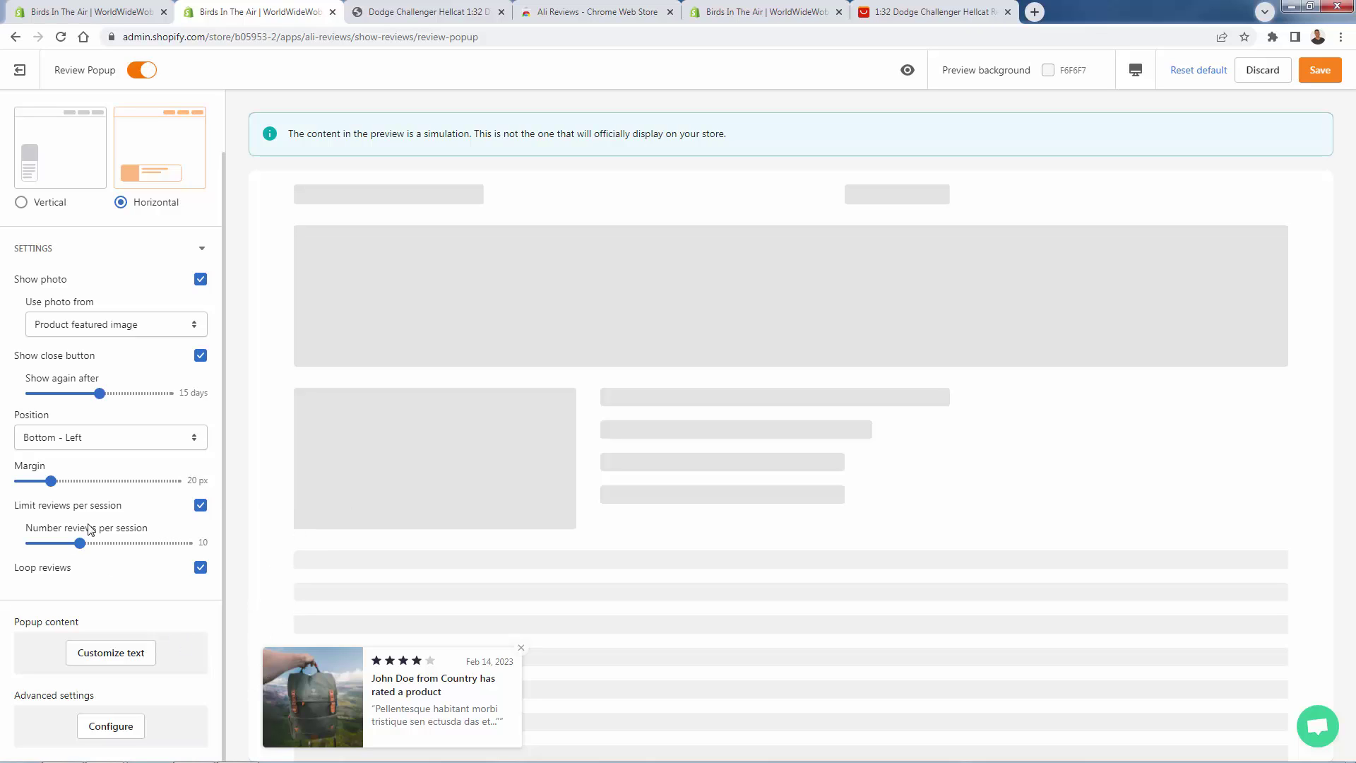
Set the popup's margin to 44 px and the number of reviews per session to 15.
{"action": "left_click_drag", "start_coordinate": [51, 481], "coordinate": [88, 481]}
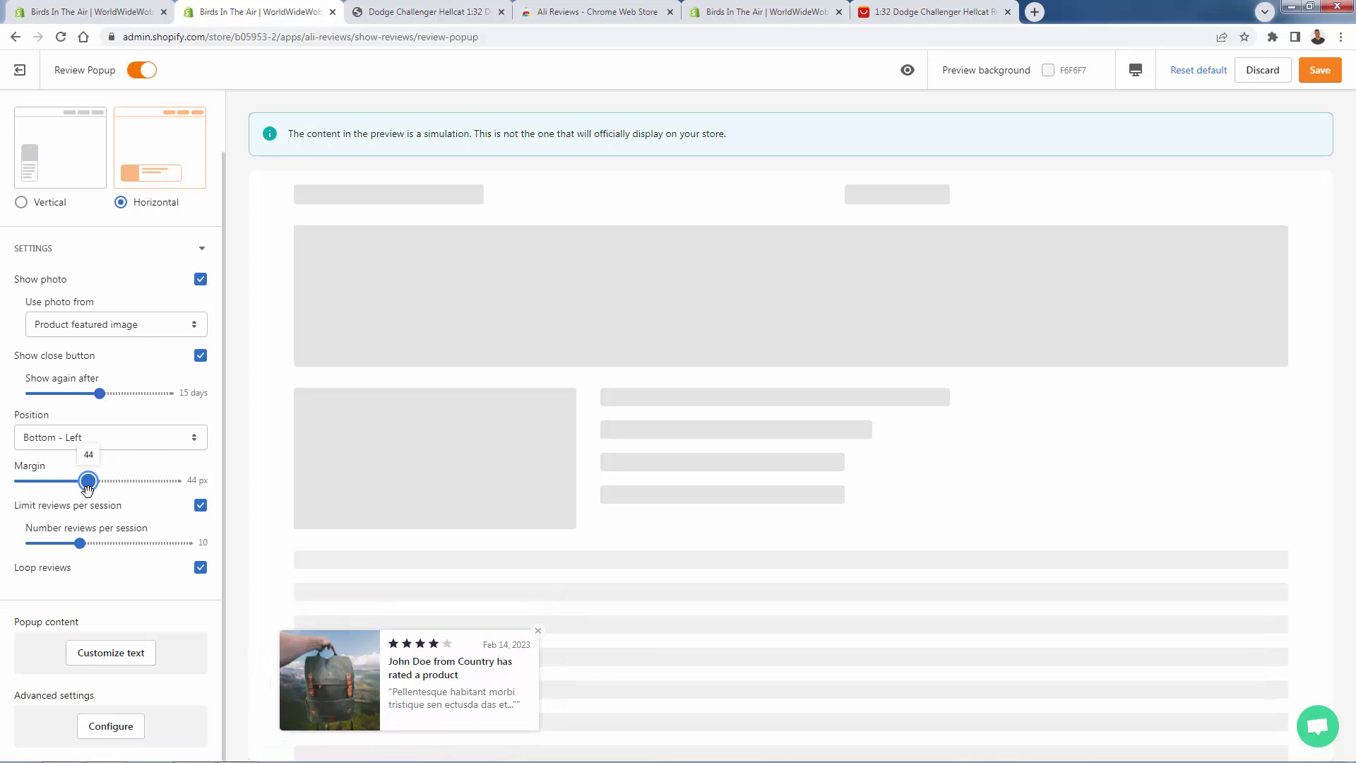
{"action": "left_click", "coordinate": [201, 571]}
{"action": "left_click_drag", "start_coordinate": [80, 543], "coordinate": [106, 552]}
Open the English popup content text for editing and check which variables can be added.
{"action": "left_click", "coordinate": [142, 653]}
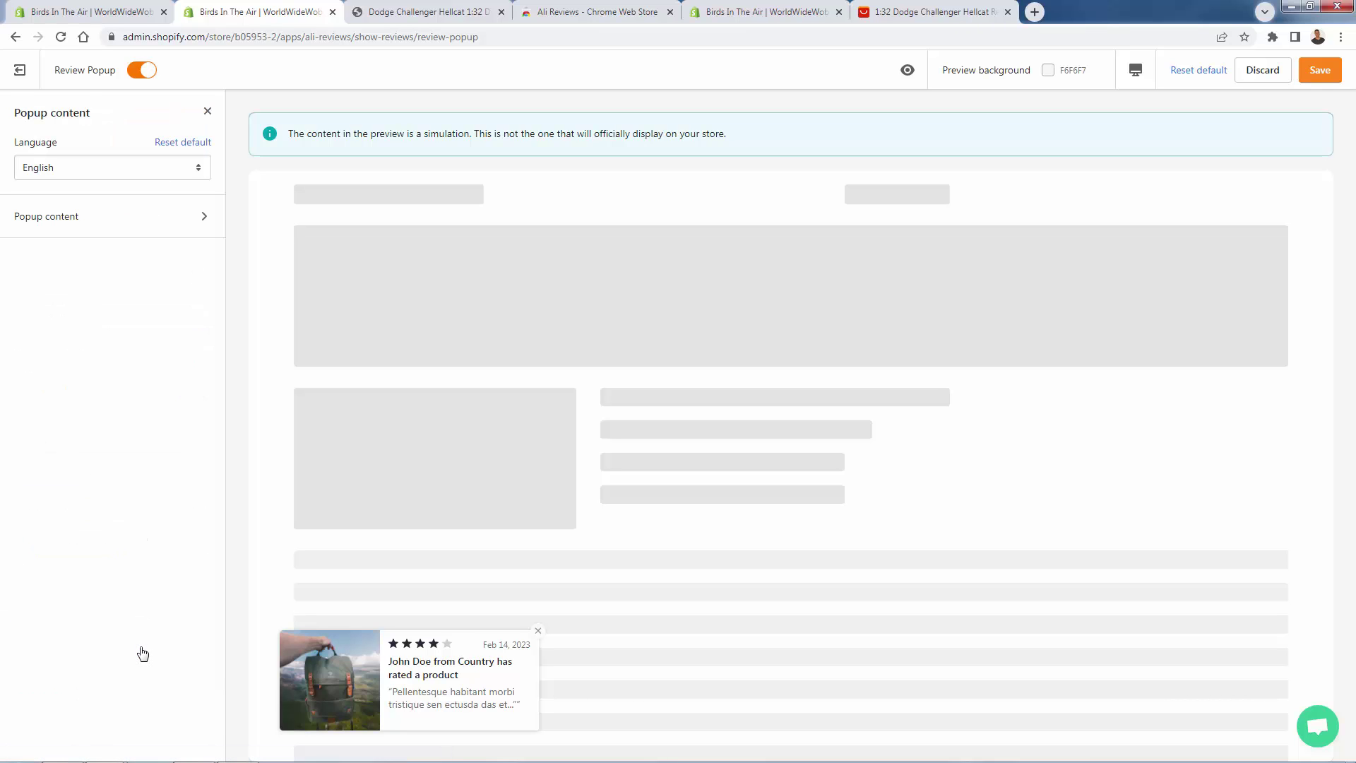
{"action": "left_click", "coordinate": [115, 224]}
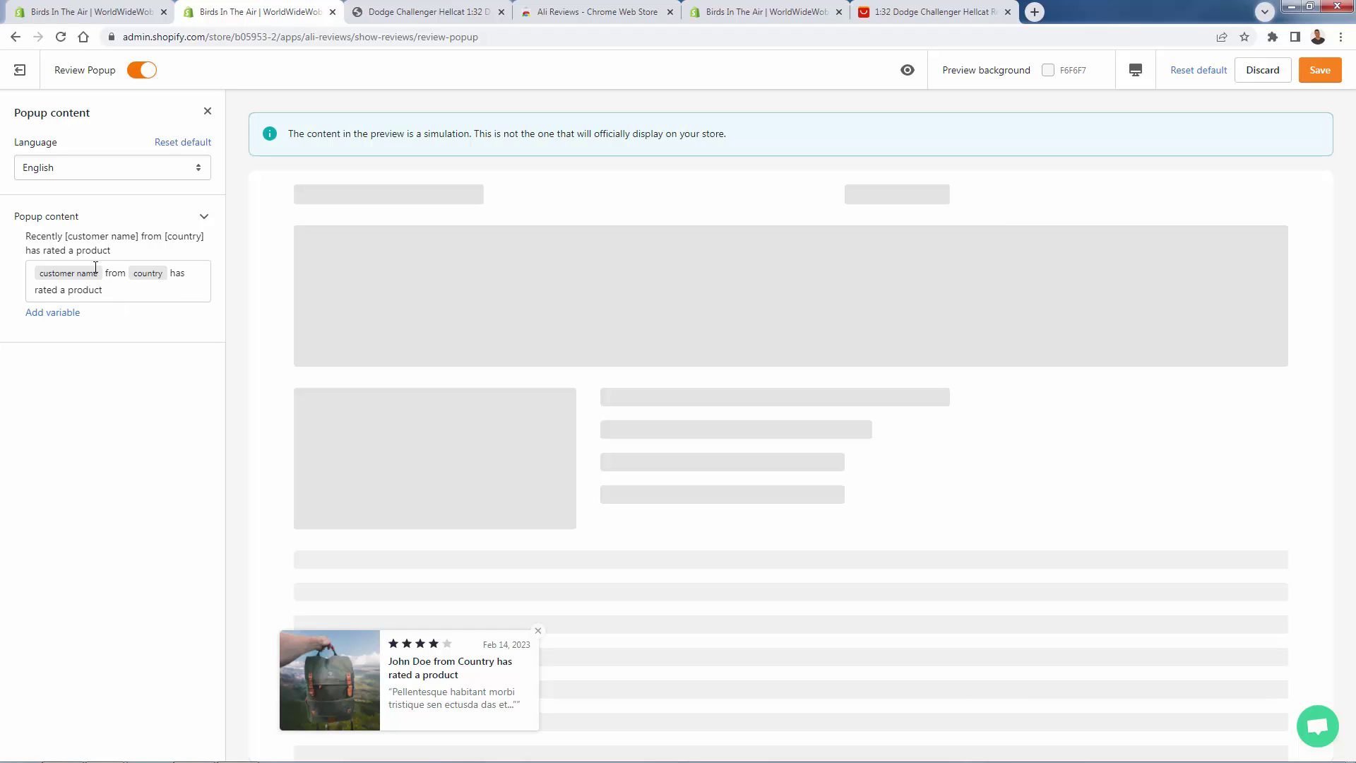
{"action": "mouse_move", "coordinate": [107, 296]}
{"action": "left_mouse_down"}
{"action": "mouse_move", "coordinate": [50, 291]}
{"action": "mouse_move", "coordinate": [86, 290]}
{"action": "left_mouse_up"}
{"action": "left_click", "coordinate": [55, 312]}
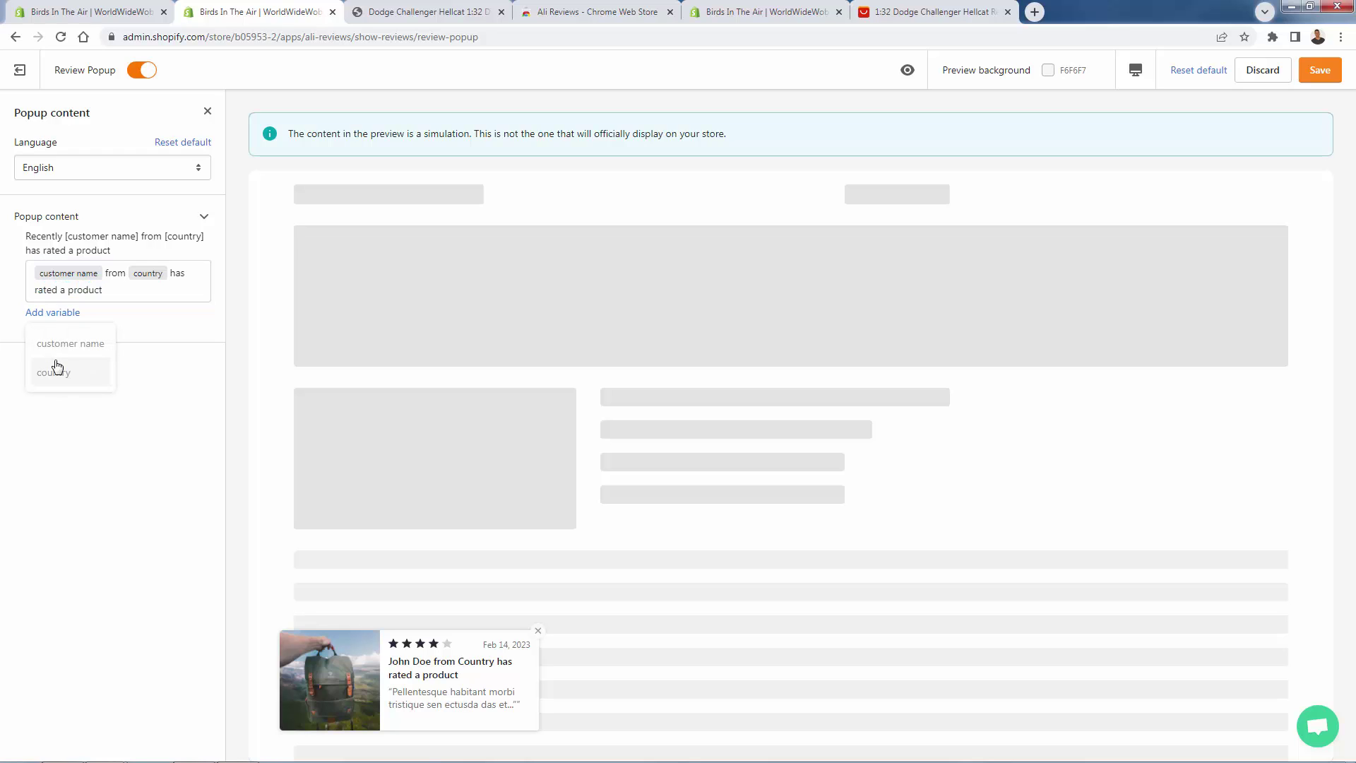
{"action": "left_click", "coordinate": [126, 292]}
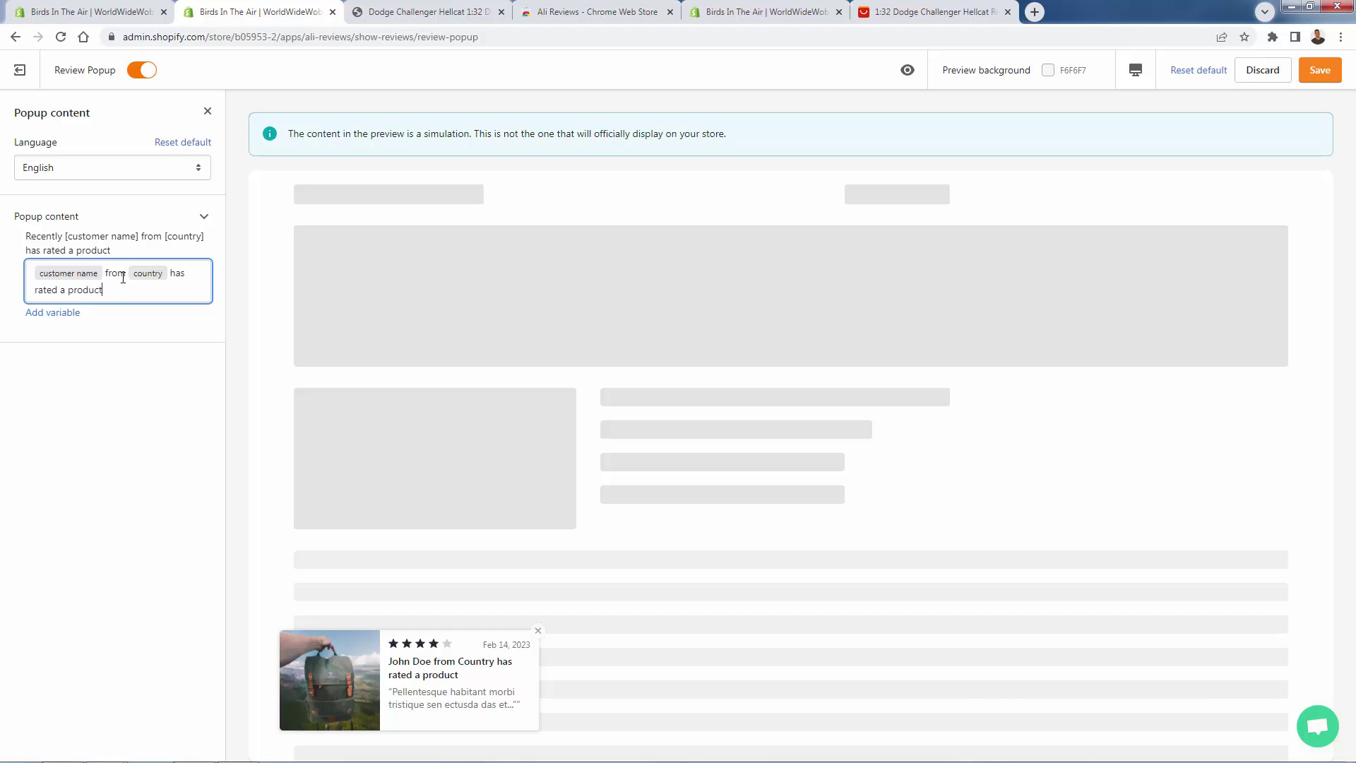
Change the wording after the country variable to "loved our products", save the popup settings, and close the text editor.
{"action": "left_click_drag", "start_coordinate": [171, 275], "coordinate": [68, 297]}
{"action": "key", "text": "BackSpace"}
{"action": "type", "text": "loved"}
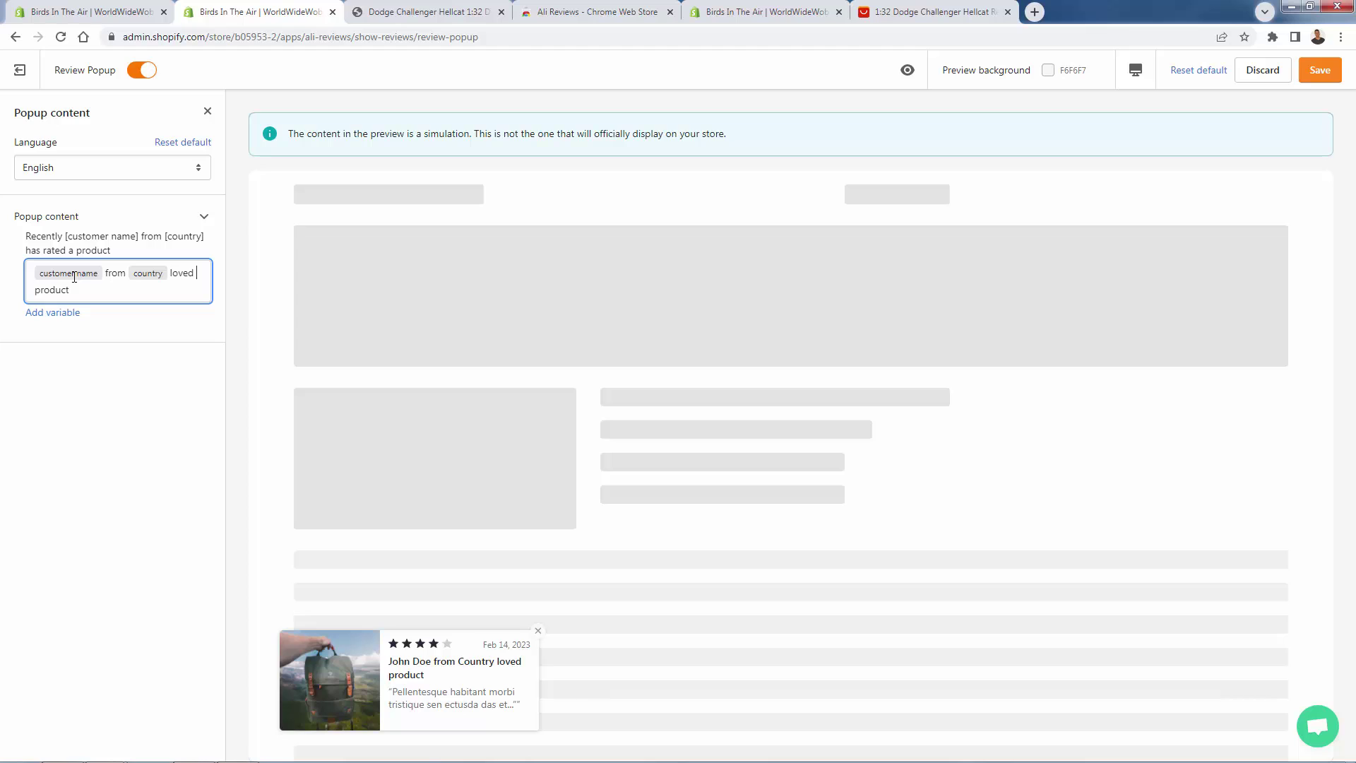
{"action": "type", "text": " our"}
{"action": "left_click", "coordinate": [183, 426]}
{"action": "left_click", "coordinate": [1320, 70]}
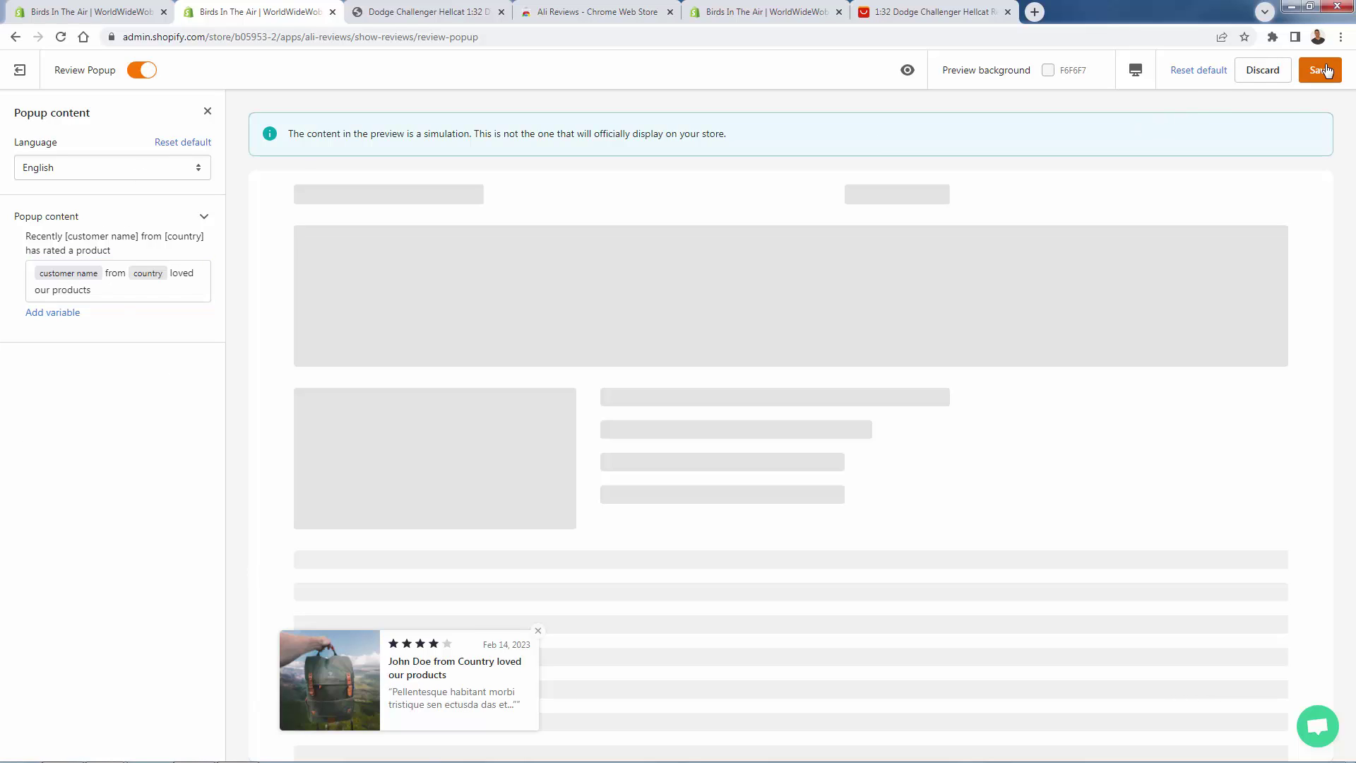
{"action": "left_click", "coordinate": [208, 112]}
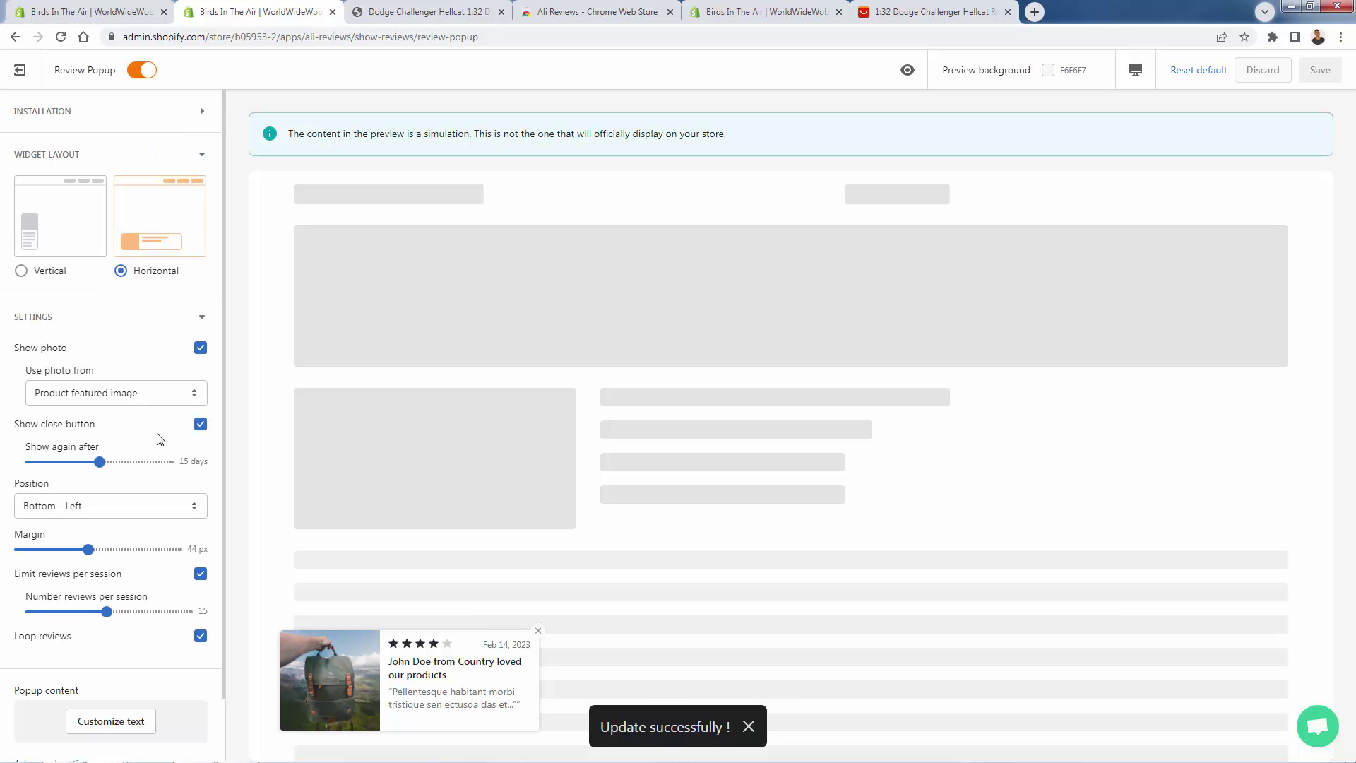
Open the rating icon options in the review popup's advanced settings.
{"action": "scroll", "coordinate": [106, 656], "scroll_direction": "down", "scroll_amount": 1}
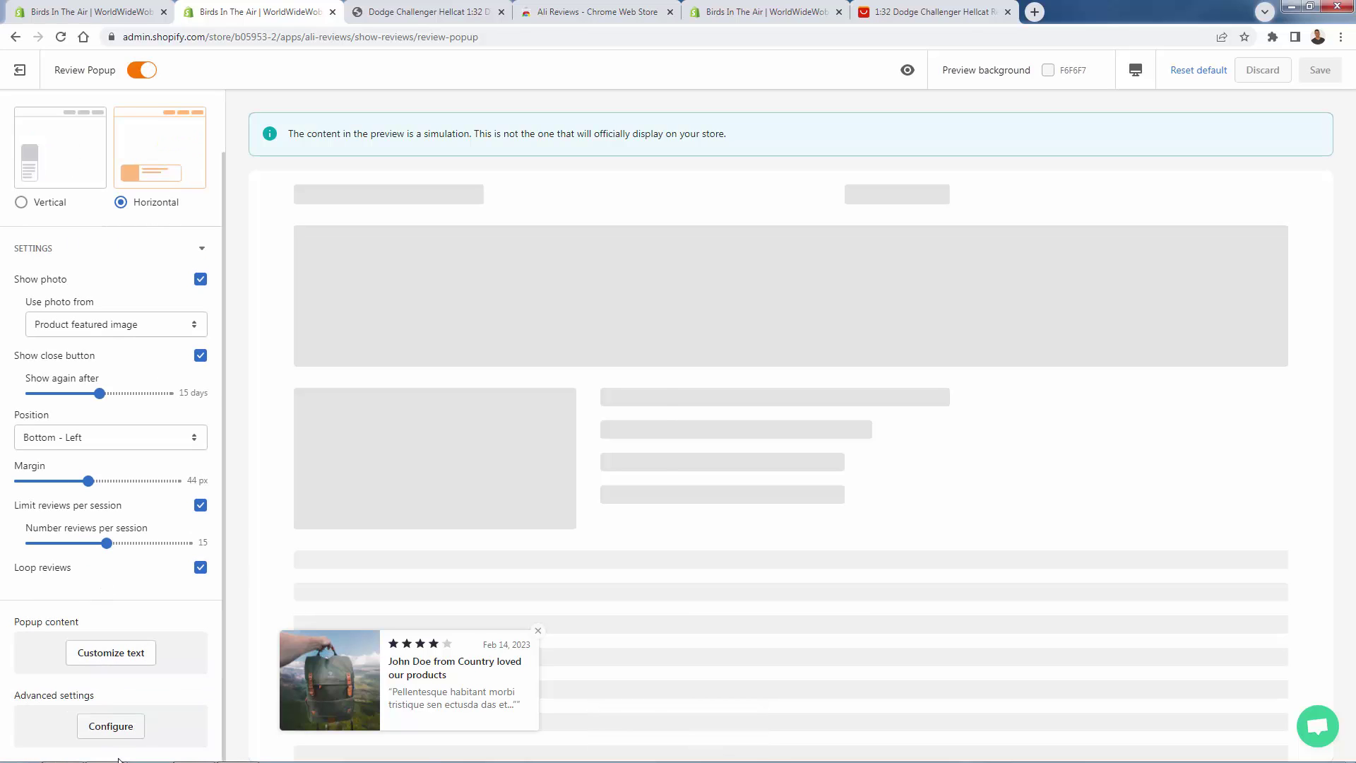
{"action": "left_click", "coordinate": [109, 734]}
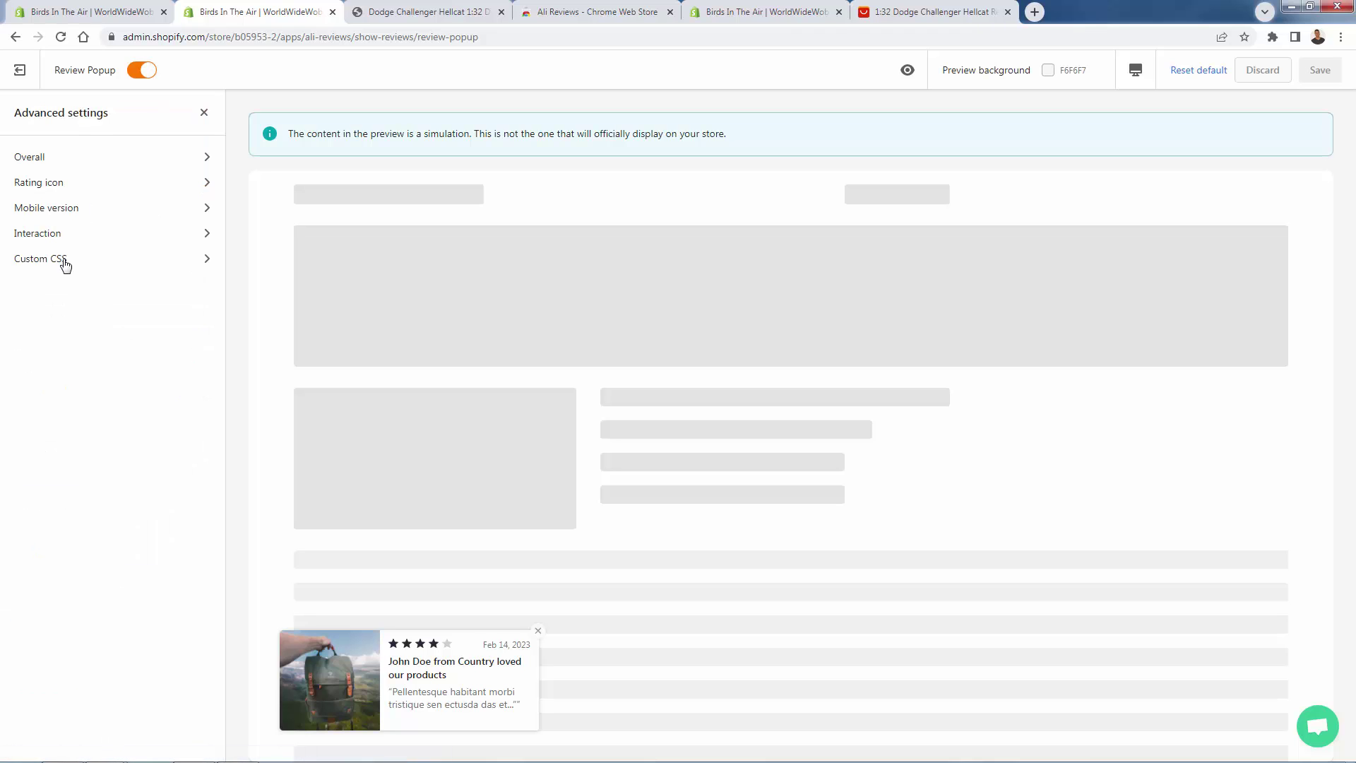
{"action": "left_click", "coordinate": [67, 182]}
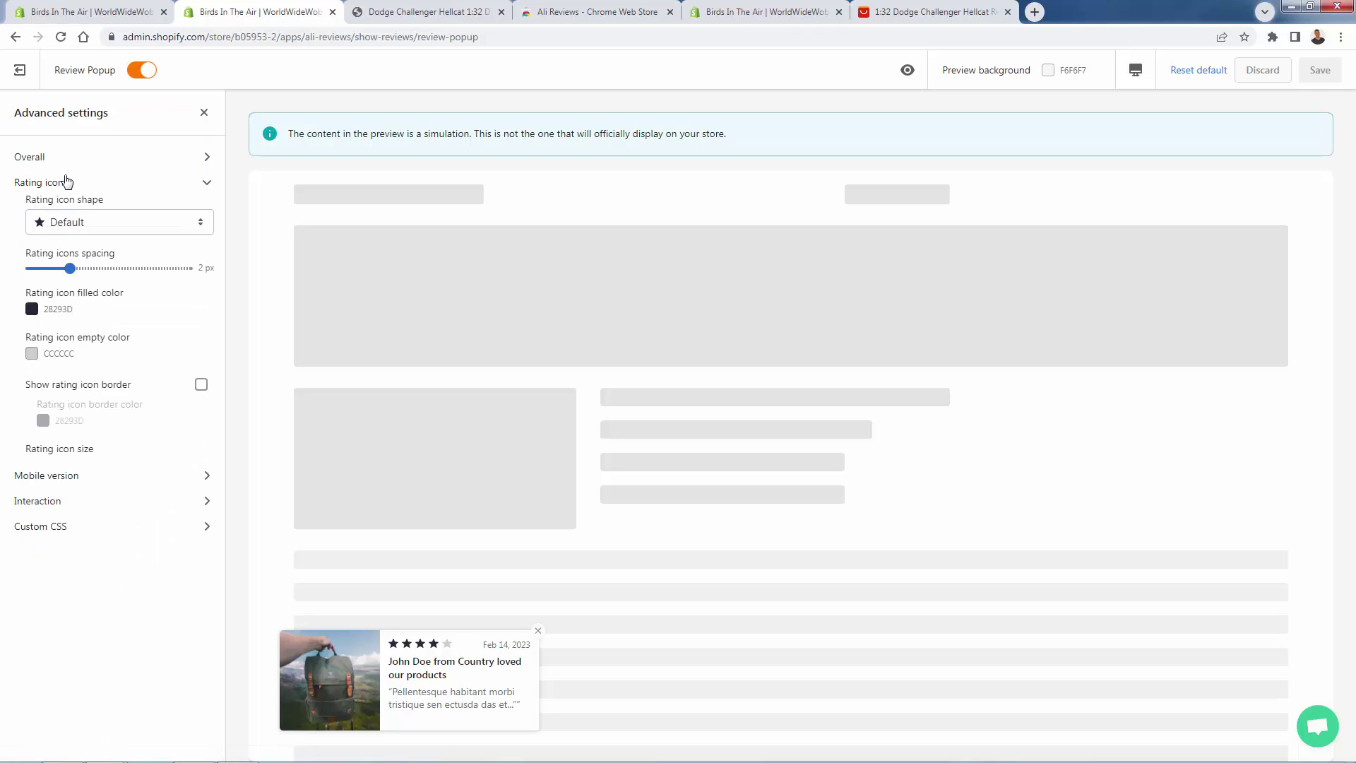
Try the Circle and Heart shapes for the popup's rating icon.
{"action": "left_click", "coordinate": [88, 233]}
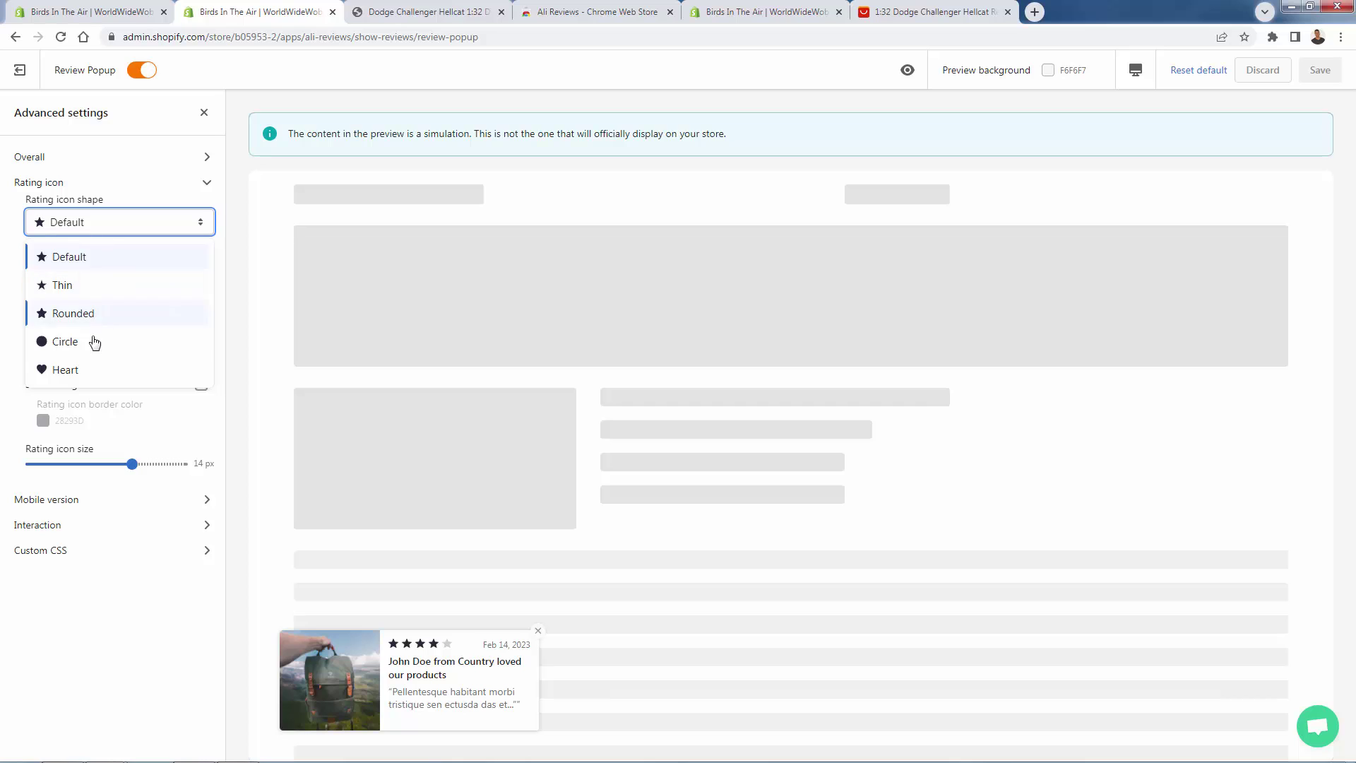
{"action": "left_click", "coordinate": [92, 342]}
{"action": "left_click", "coordinate": [99, 228]}
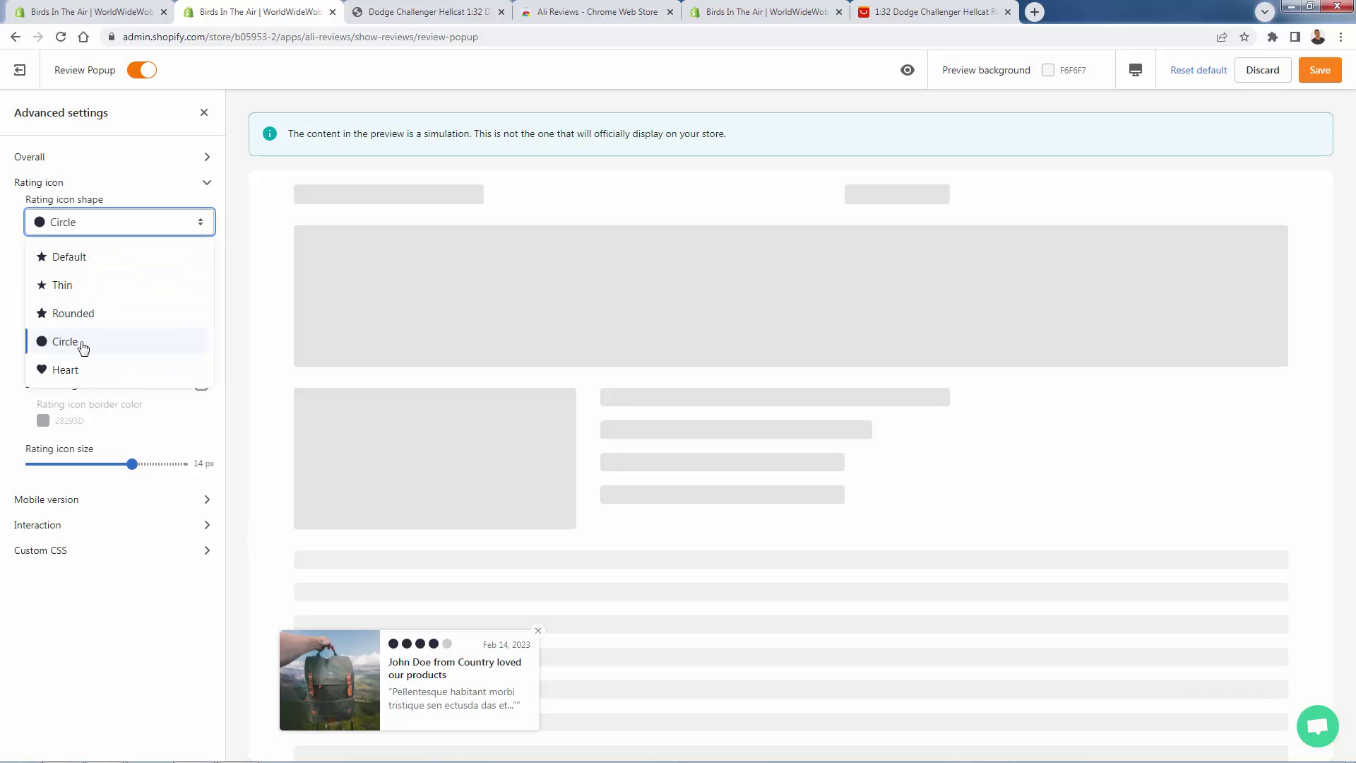
{"action": "left_click", "coordinate": [78, 370]}
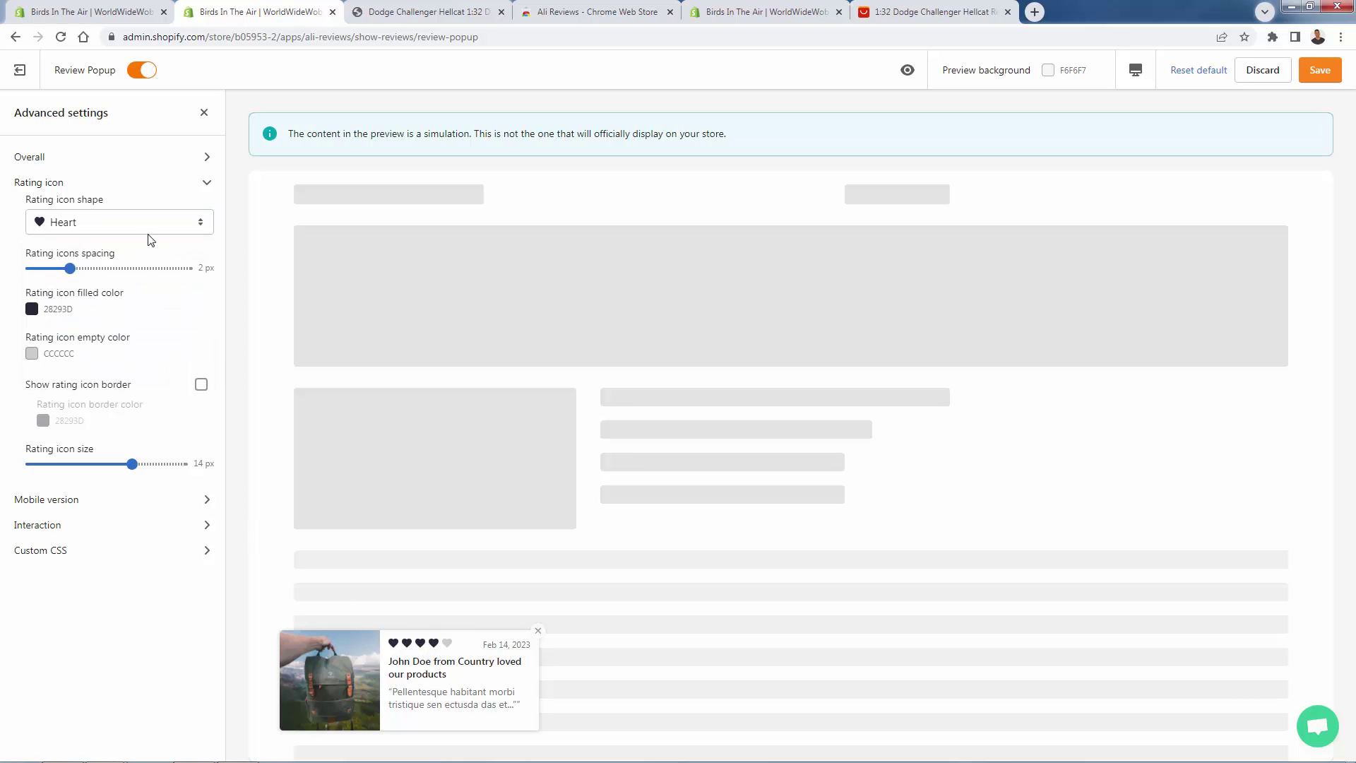
Set the rating icon's filled color to blue 000CFD.
{"action": "left_click", "coordinate": [32, 309]}
{"action": "left_click_drag", "start_coordinate": [86, 367], "coordinate": [131, 335]}
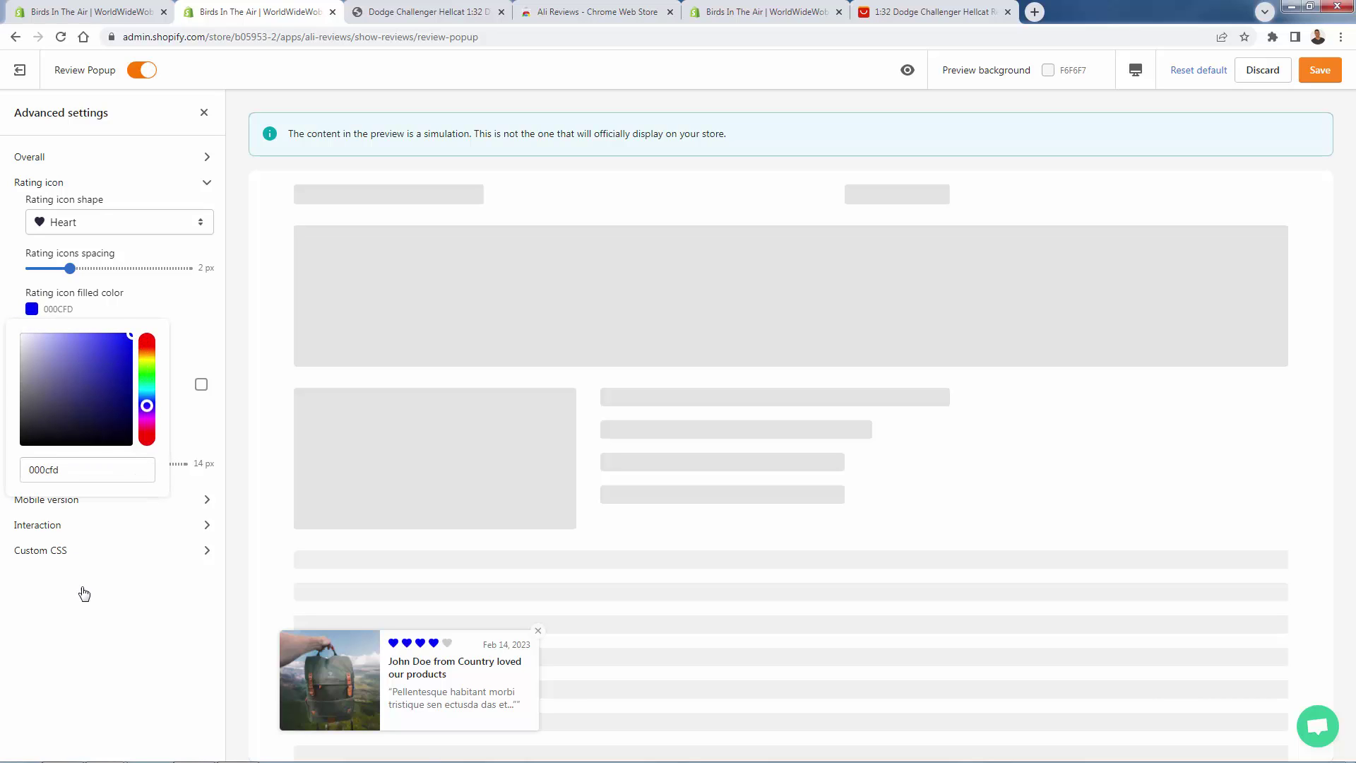
{"action": "left_click", "coordinate": [104, 644]}
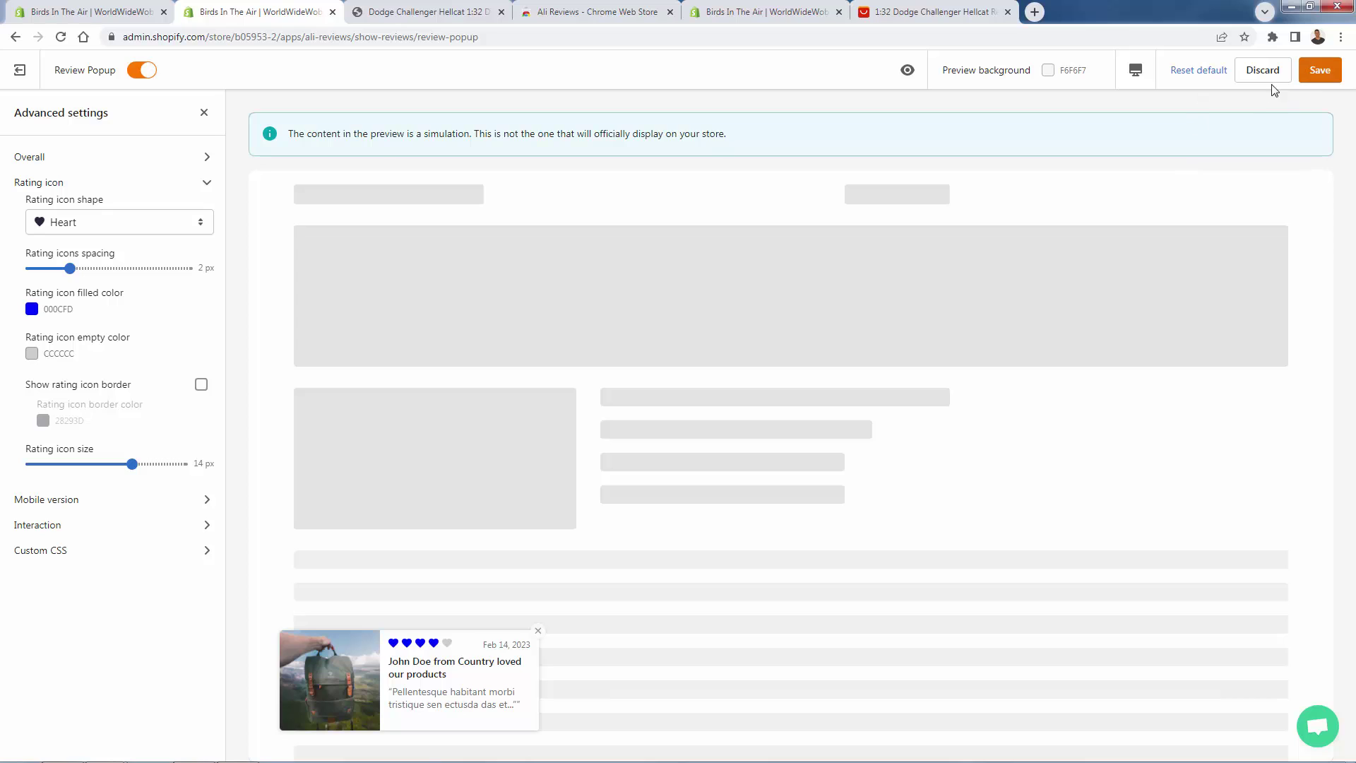
Set the rating icon shape to Rounded, save the popup changes, and return to the widget list.
{"action": "left_click", "coordinate": [100, 225]}
{"action": "left_click", "coordinate": [86, 311]}
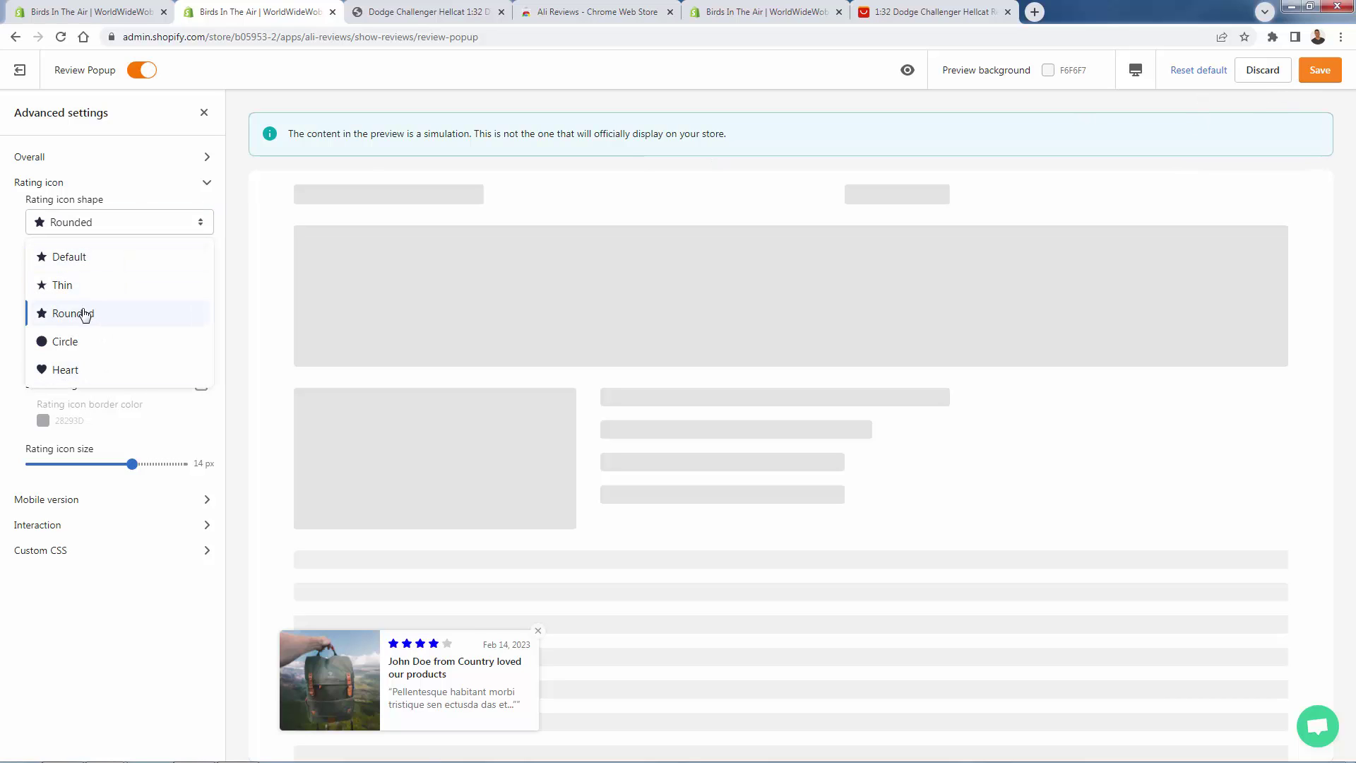
{"action": "left_click", "coordinate": [1318, 71]}
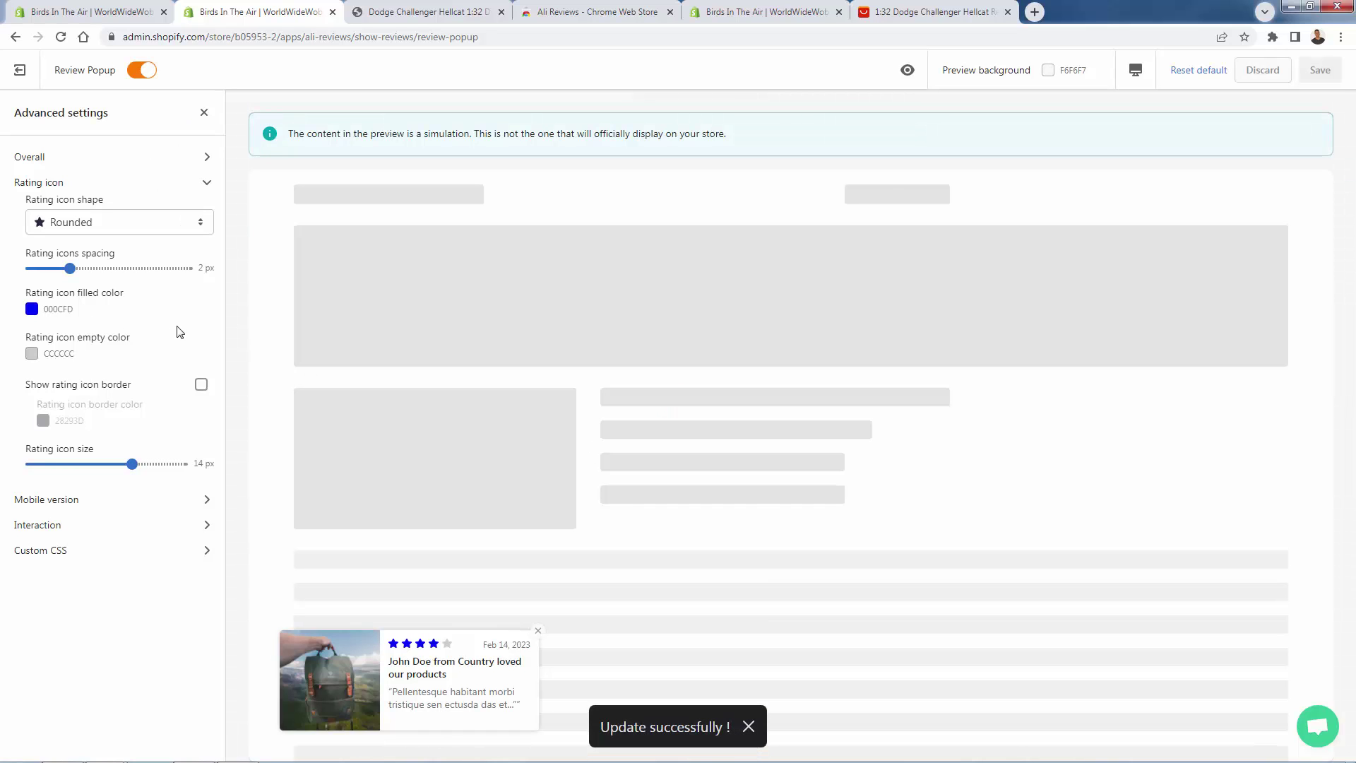
{"action": "left_click", "coordinate": [22, 71]}
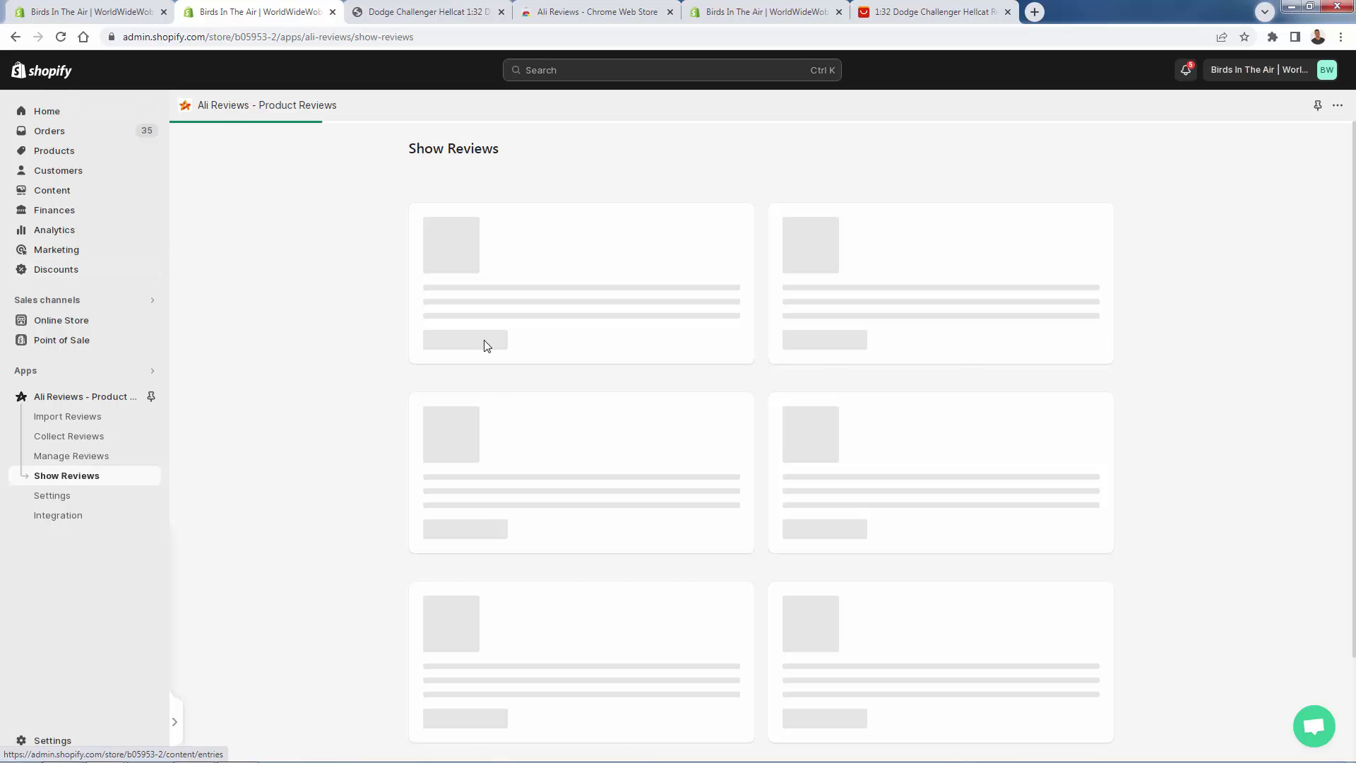
Reload the Dodge Challenger Hellcat product page on the storefront and examine the customized review popup.
{"action": "left_click", "coordinate": [426, 8]}
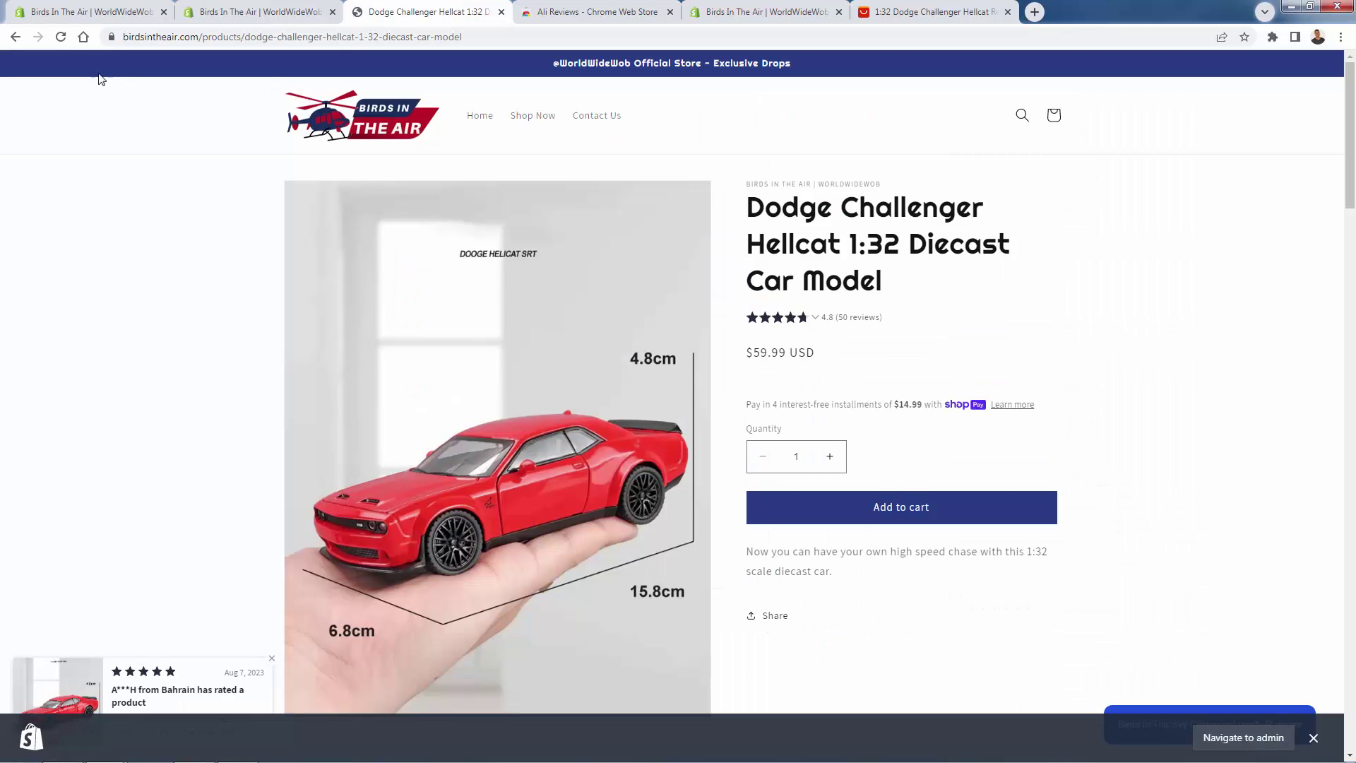
{"action": "left_click", "coordinate": [61, 37]}
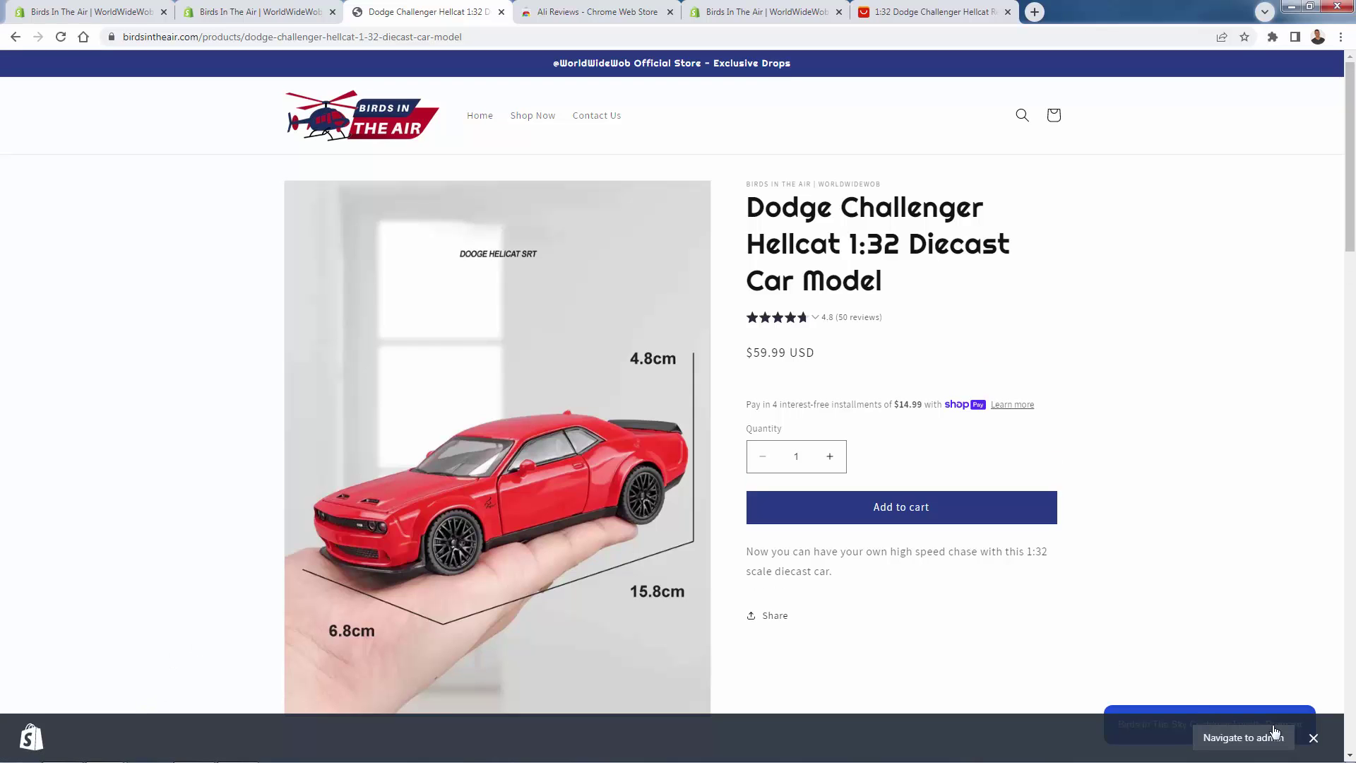
{"action": "scroll", "coordinate": [263, 464], "scroll_direction": "down", "scroll_amount": 2}
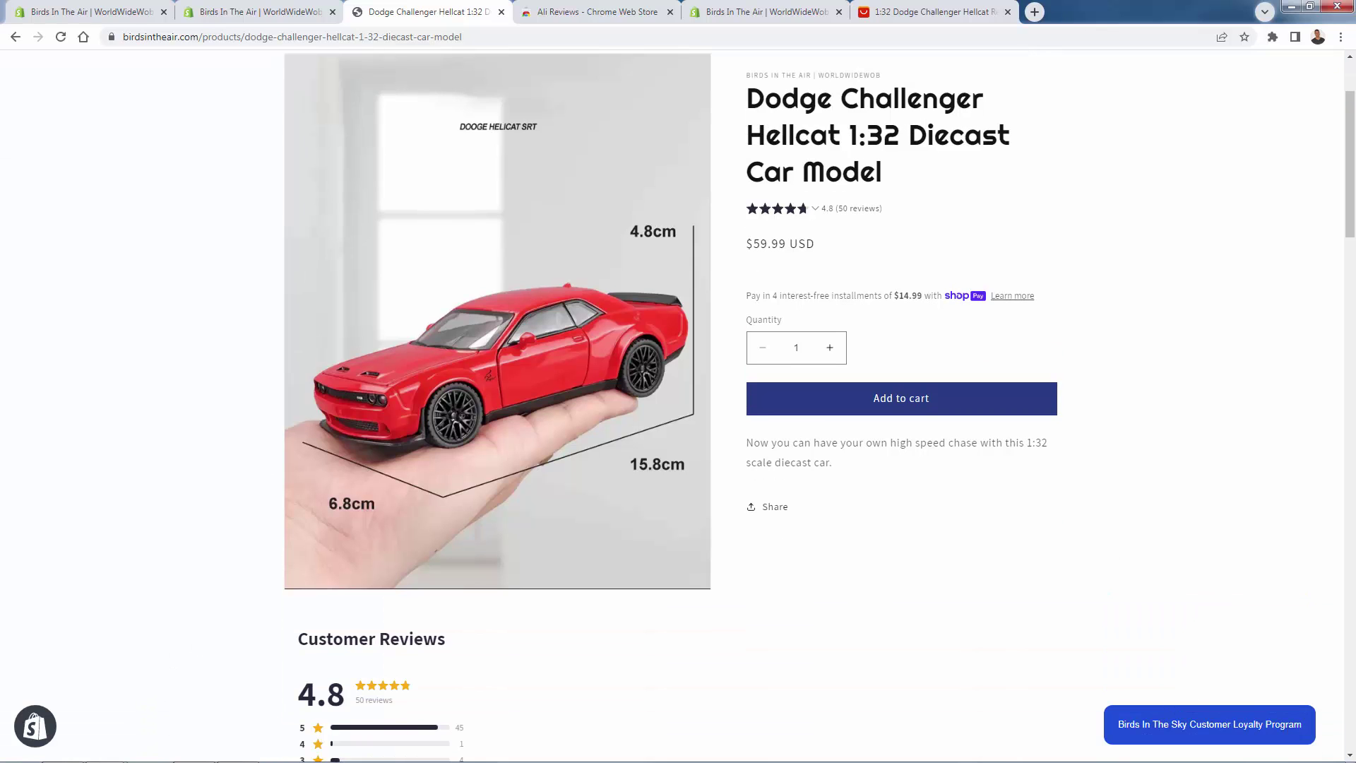
{"action": "scroll", "coordinate": [678, 395], "scroll_direction": "up", "scroll_amount": 1}
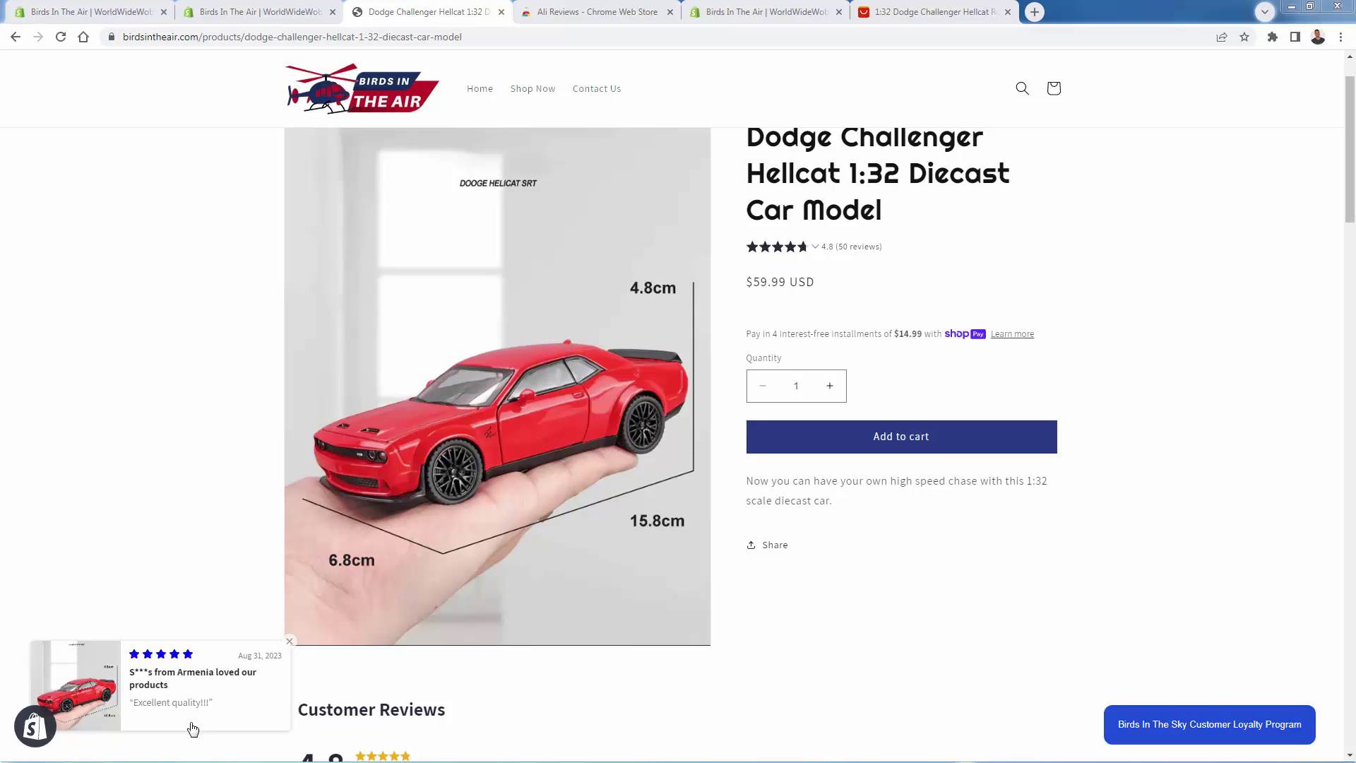
Return to the Ali Reviews admin and look over the available widgets on the Show Reviews page.
{"action": "left_click", "coordinate": [256, 9]}
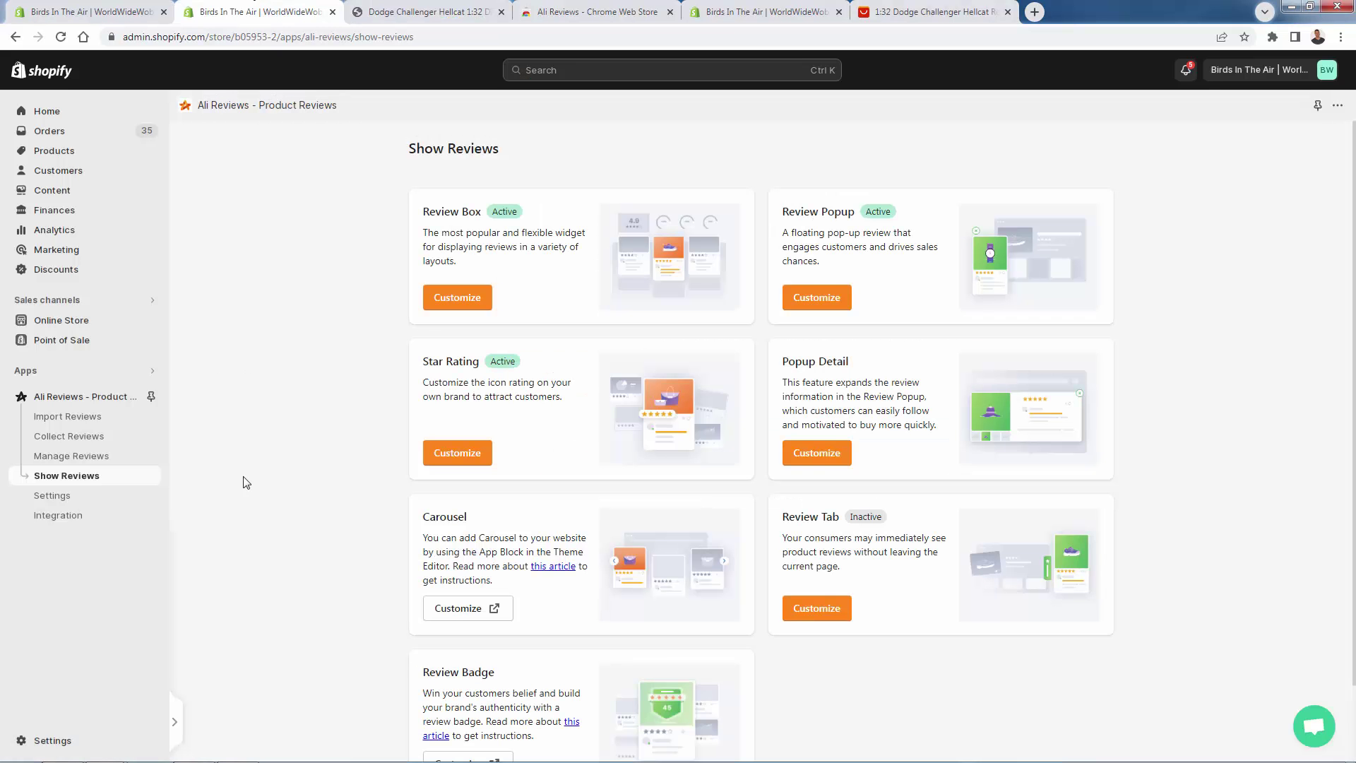
{"action": "scroll", "coordinate": [481, 423], "scroll_direction": "down", "scroll_amount": 1}
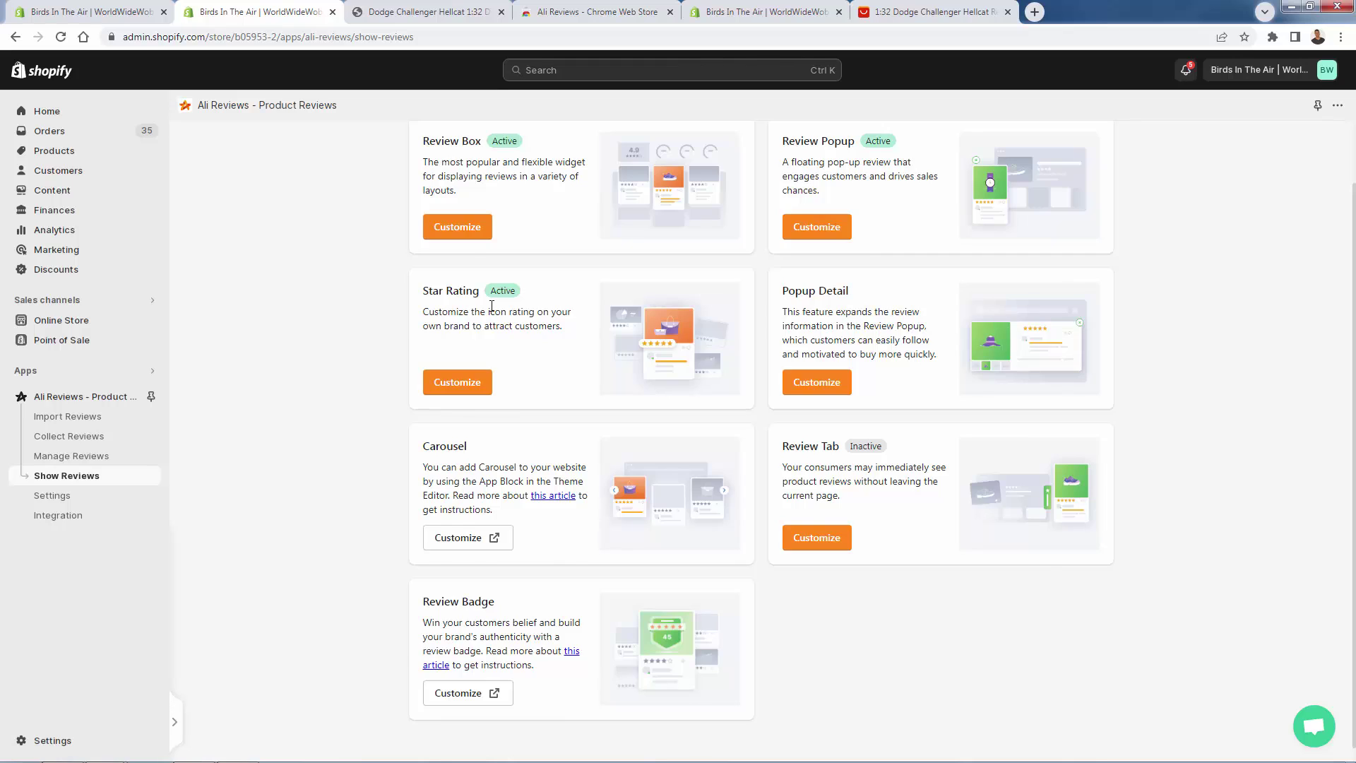
{"action": "scroll", "coordinate": [492, 306], "scroll_direction": "up", "scroll_amount": 1}
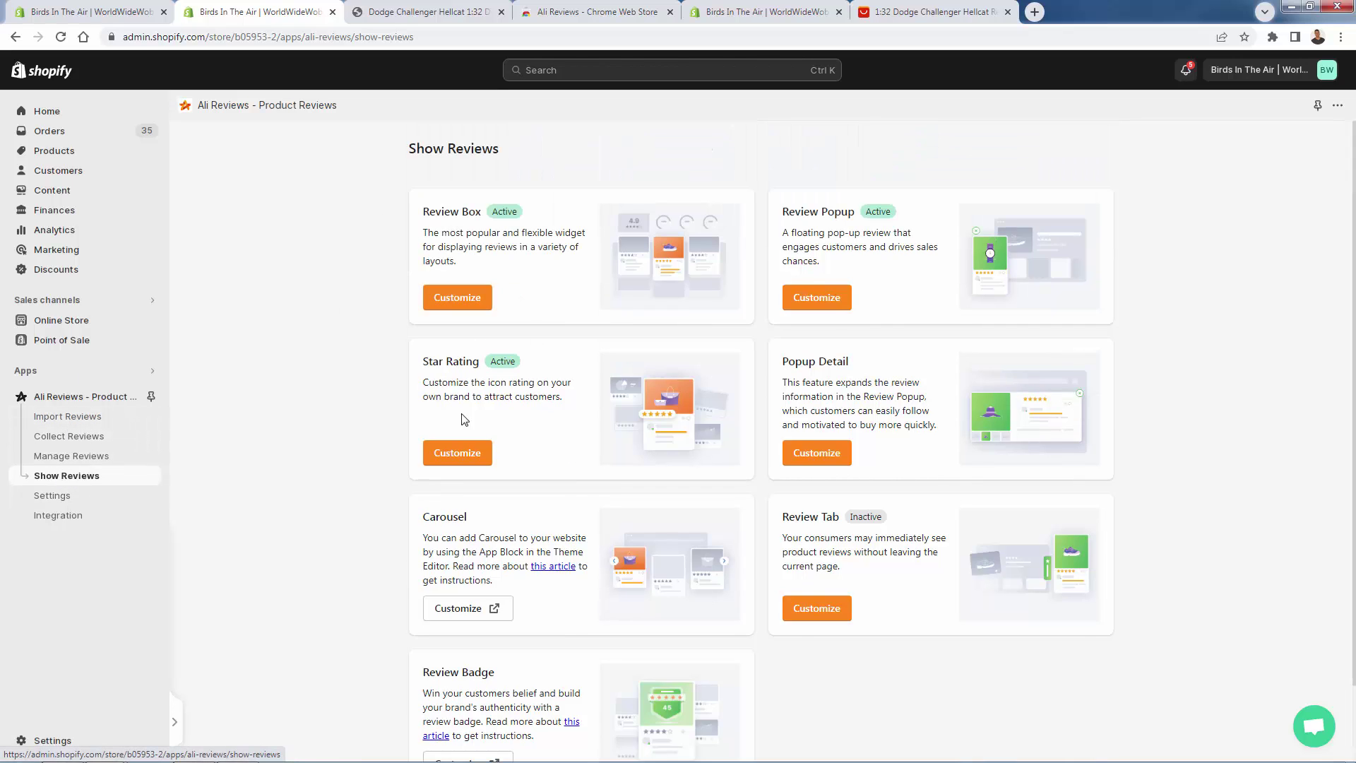
{"action": "scroll", "coordinate": [309, 480], "scroll_direction": "down", "scroll_amount": 1}
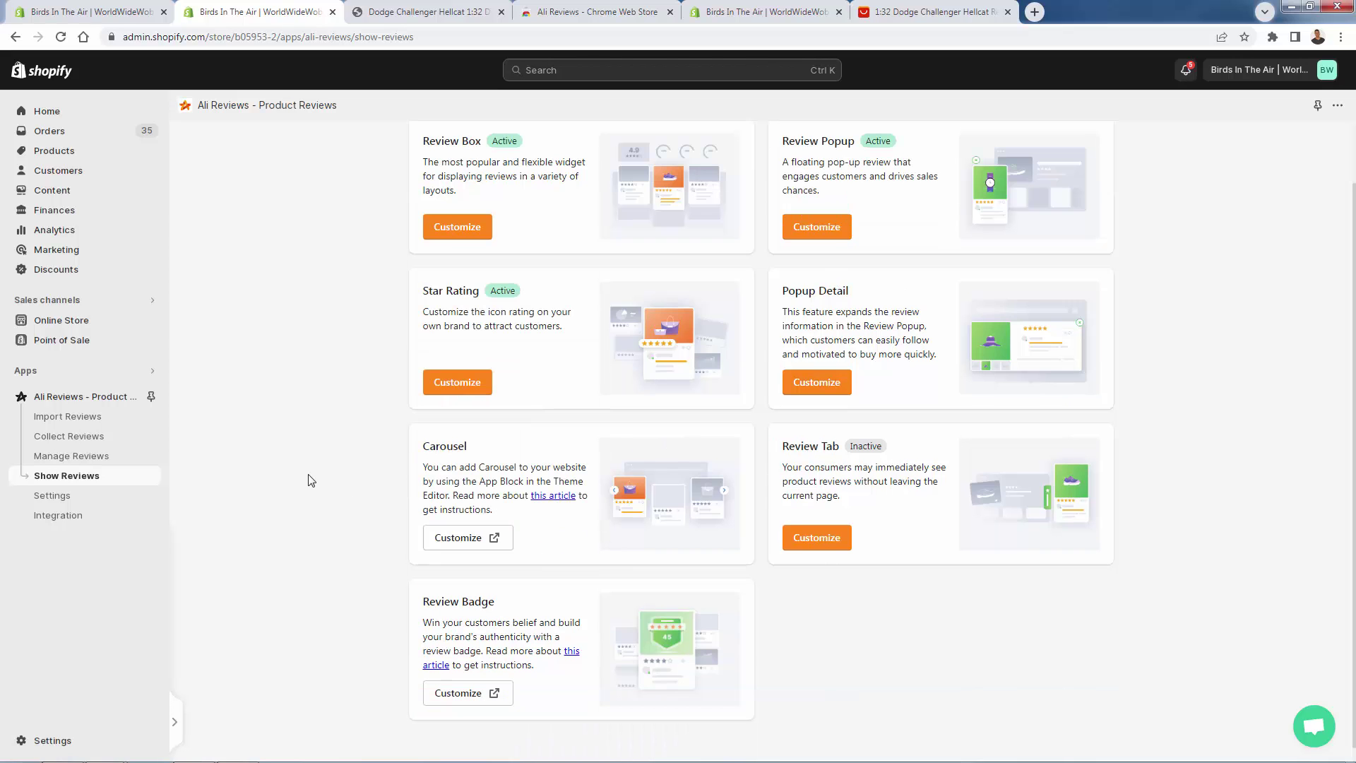
{"action": "scroll", "coordinate": [543, 464], "scroll_direction": "up", "scroll_amount": 1}
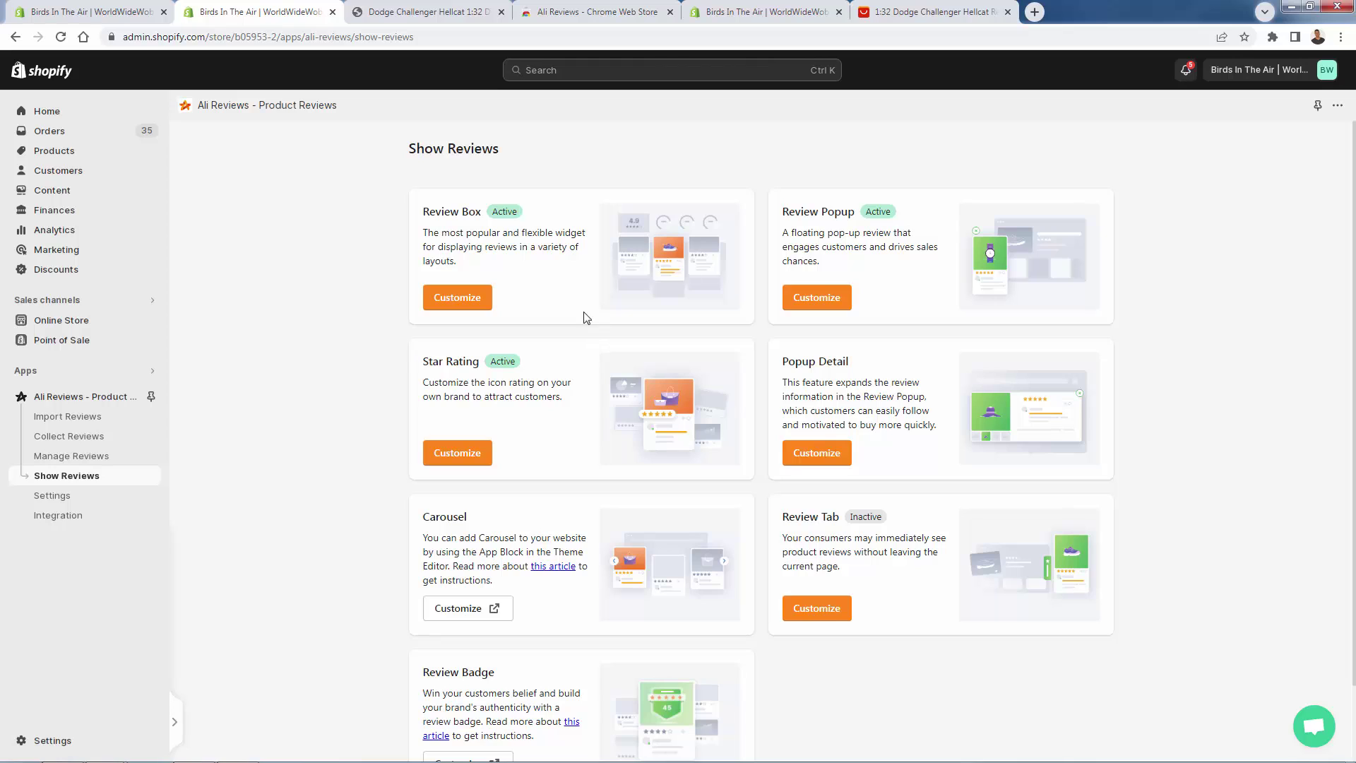
Open the Manage Reviews dashboard and examine its filters and the list of imported reviews.
{"action": "left_click", "coordinate": [90, 441]}
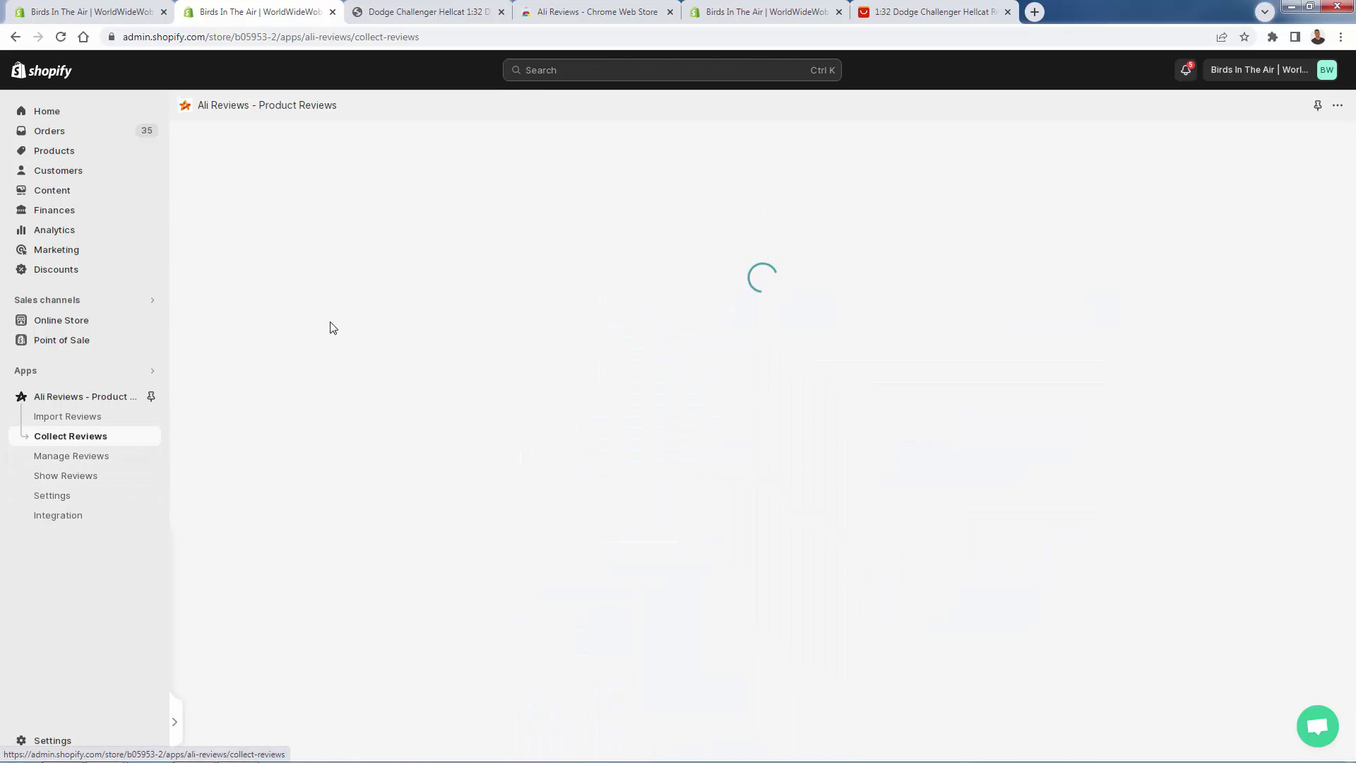
{"action": "left_click", "coordinate": [69, 457]}
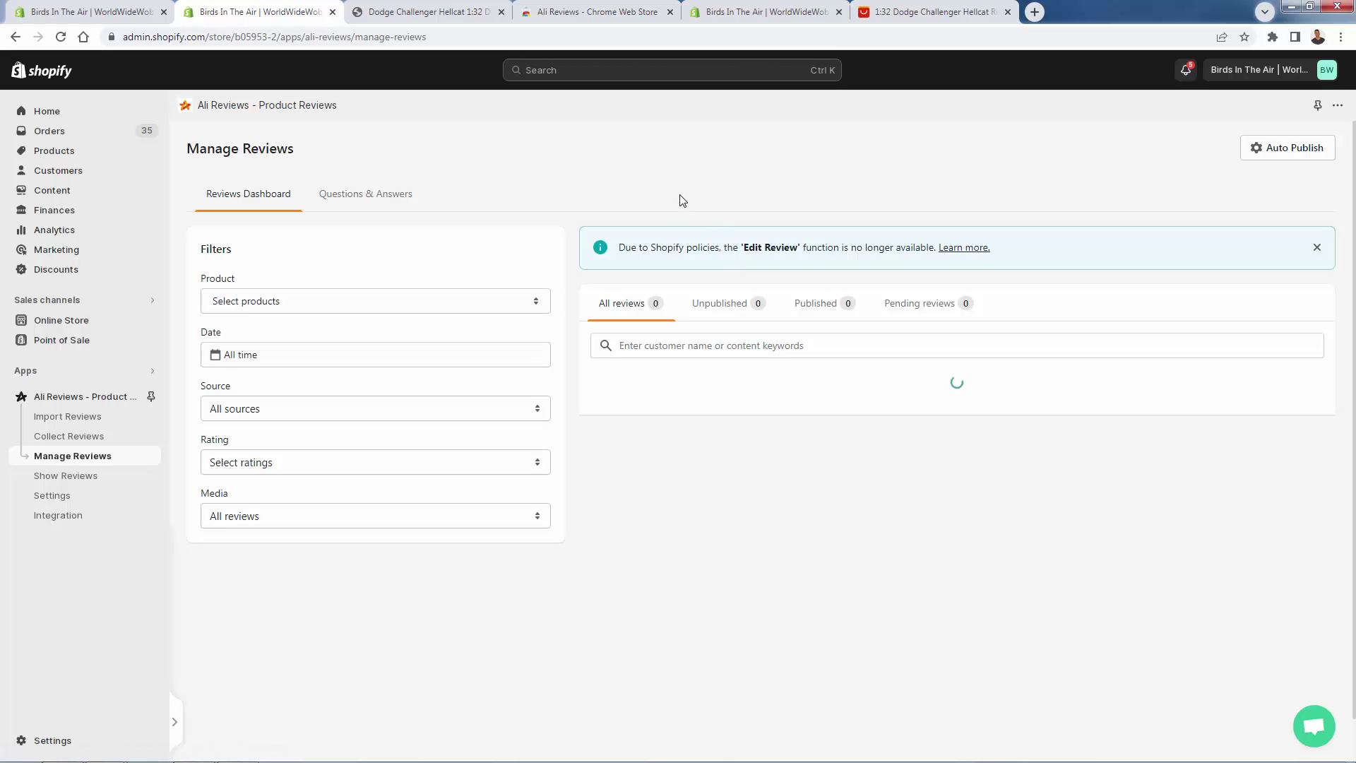
{"action": "scroll", "coordinate": [647, 249], "scroll_direction": "down", "scroll_amount": 1}
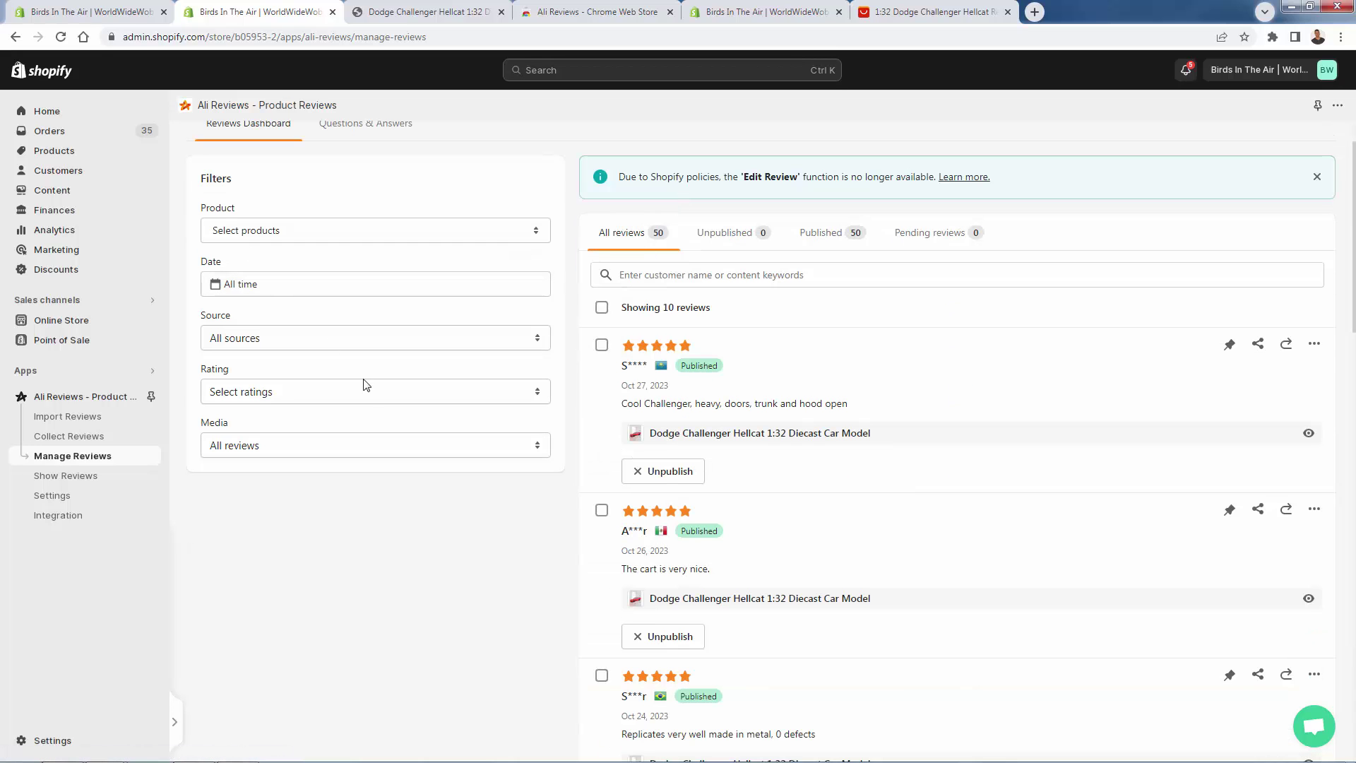
{"action": "scroll", "coordinate": [880, 436], "scroll_direction": "up", "scroll_amount": 1}
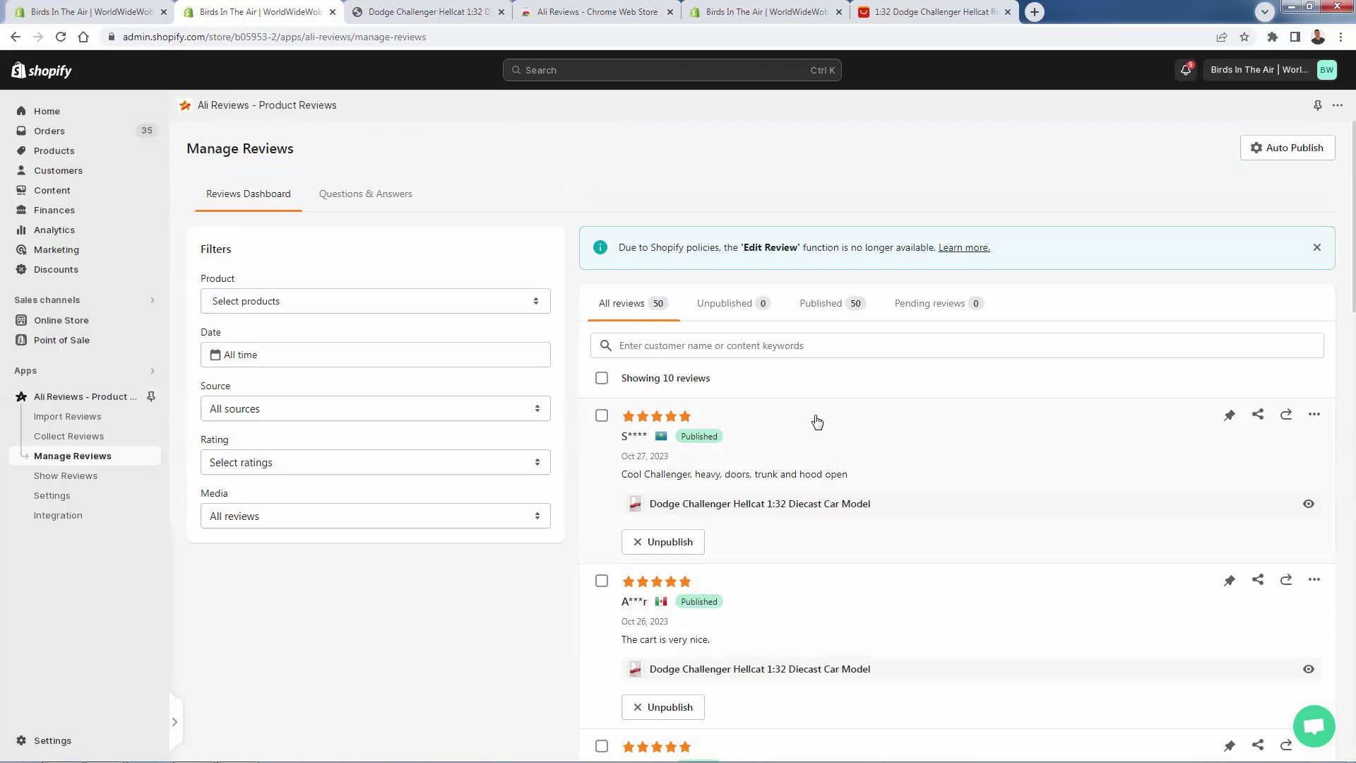
In Collect Reviews, view the Email Template page under Auto Request and check the SMS Request options.
{"action": "left_click", "coordinate": [65, 437]}
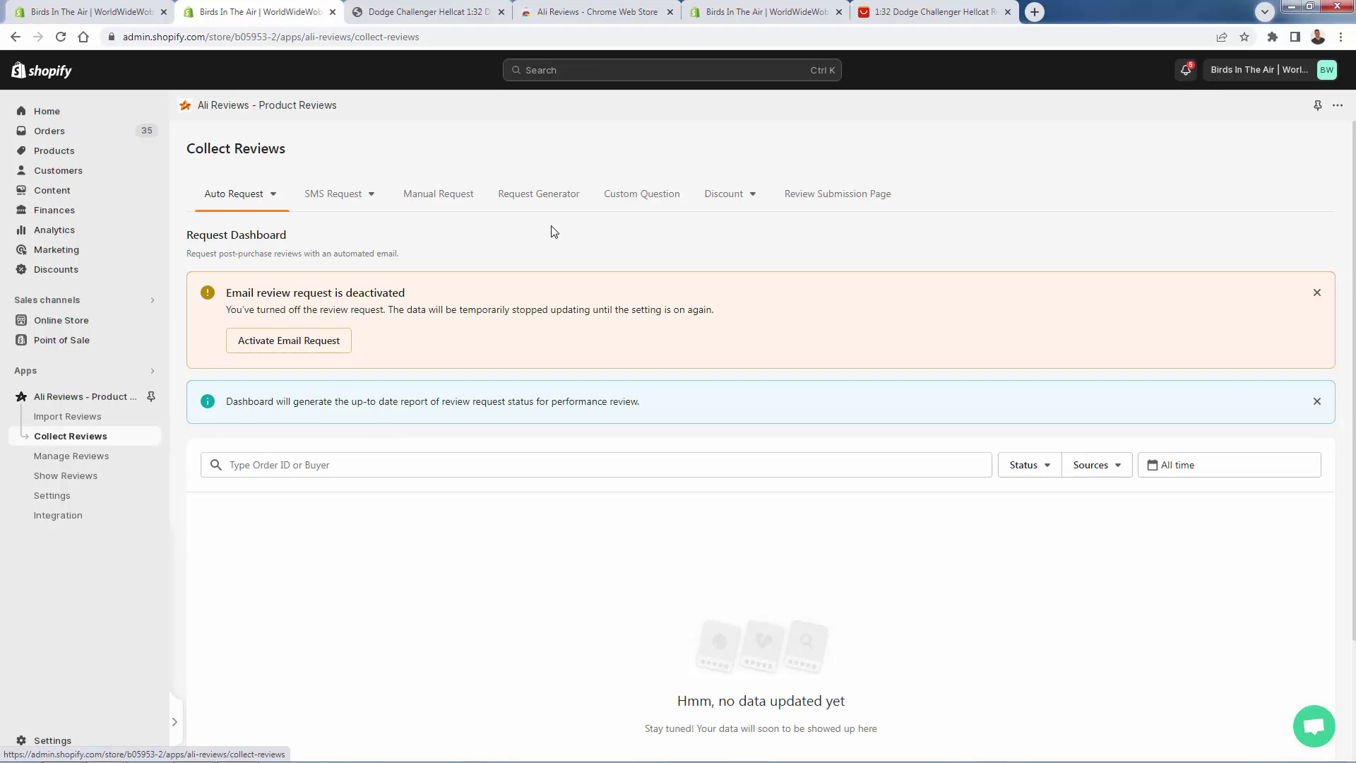
{"action": "left_click", "coordinate": [269, 202]}
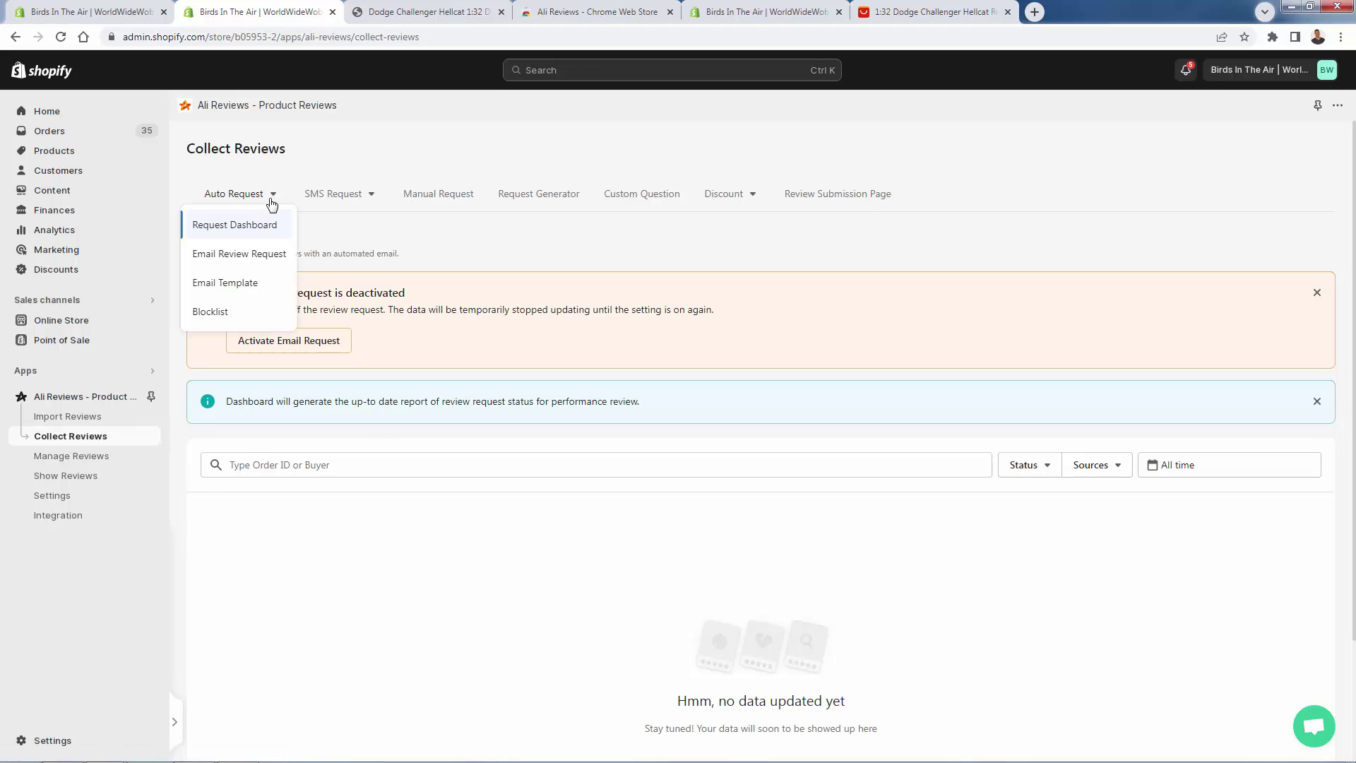
{"action": "left_click", "coordinate": [275, 291]}
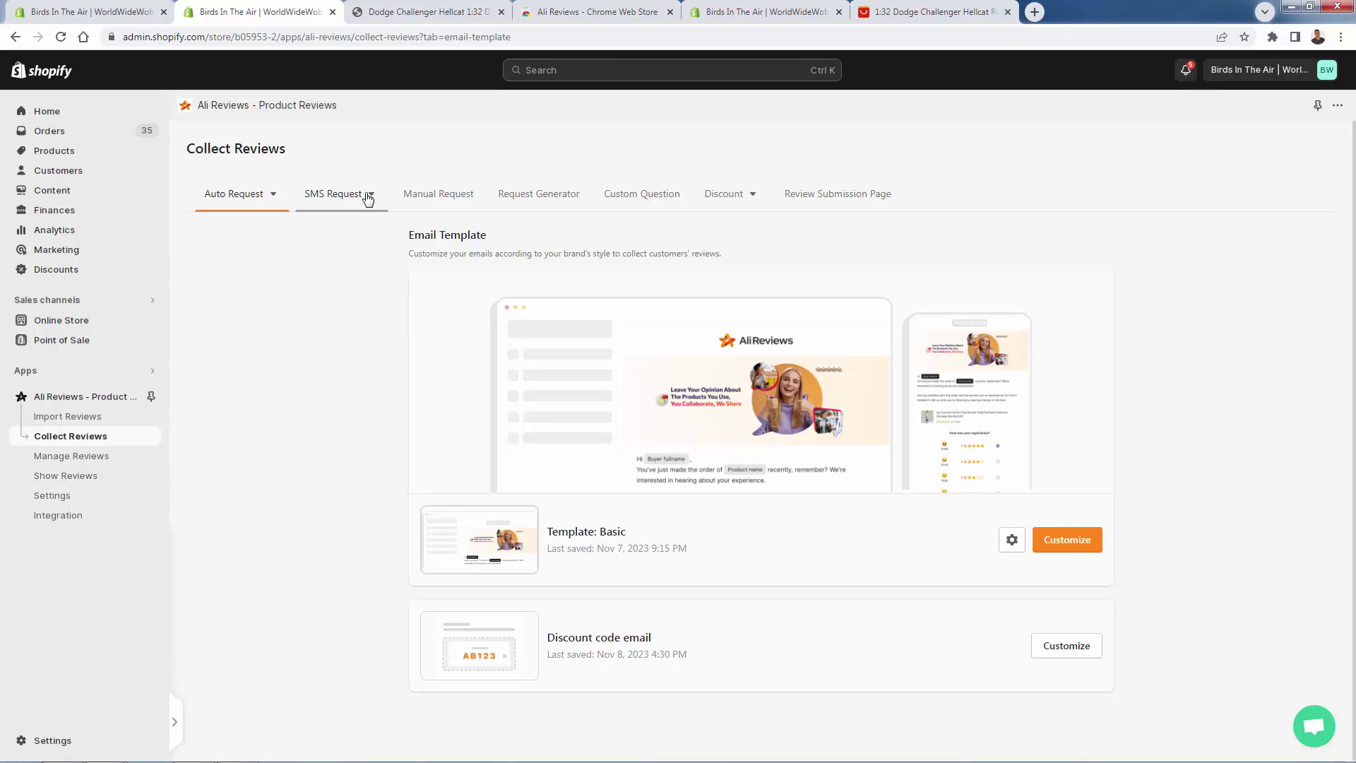
{"action": "left_click", "coordinate": [333, 202]}
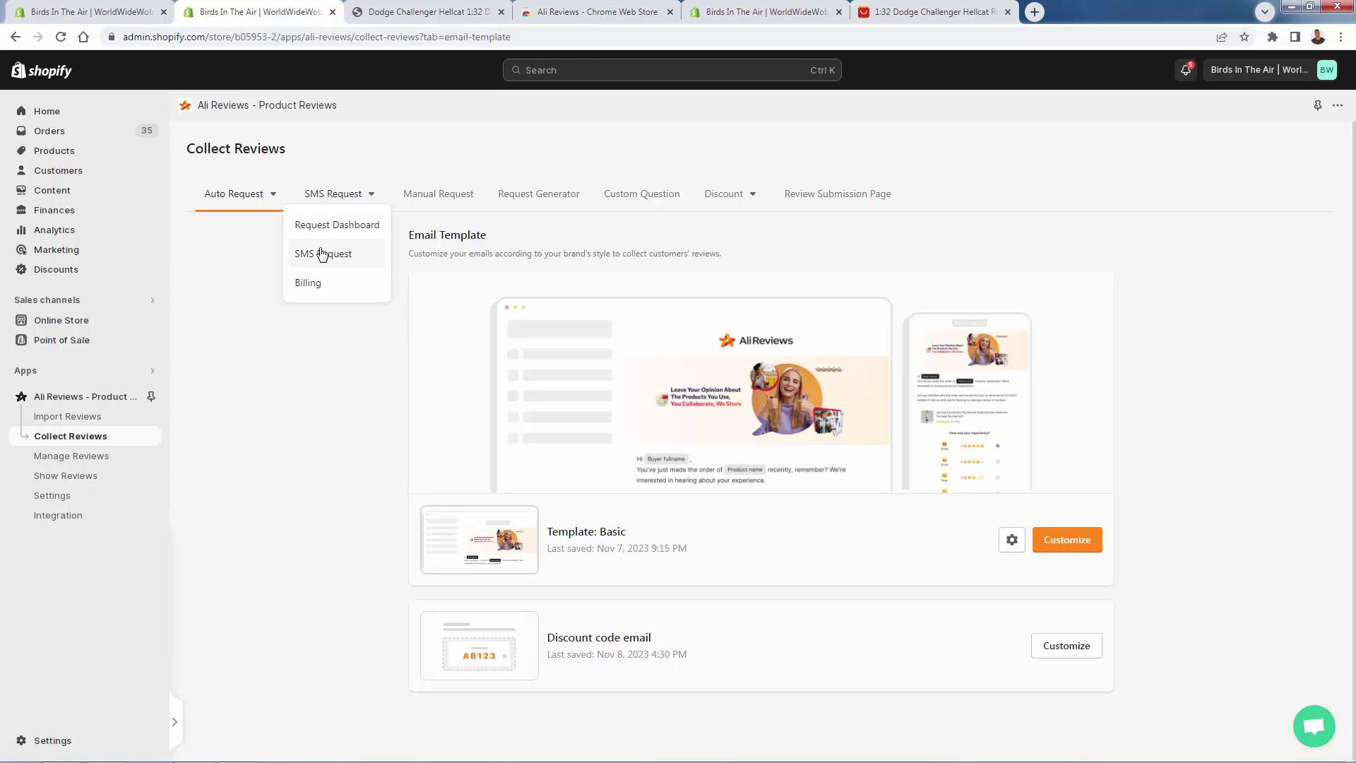
{"action": "left_click", "coordinate": [525, 244]}
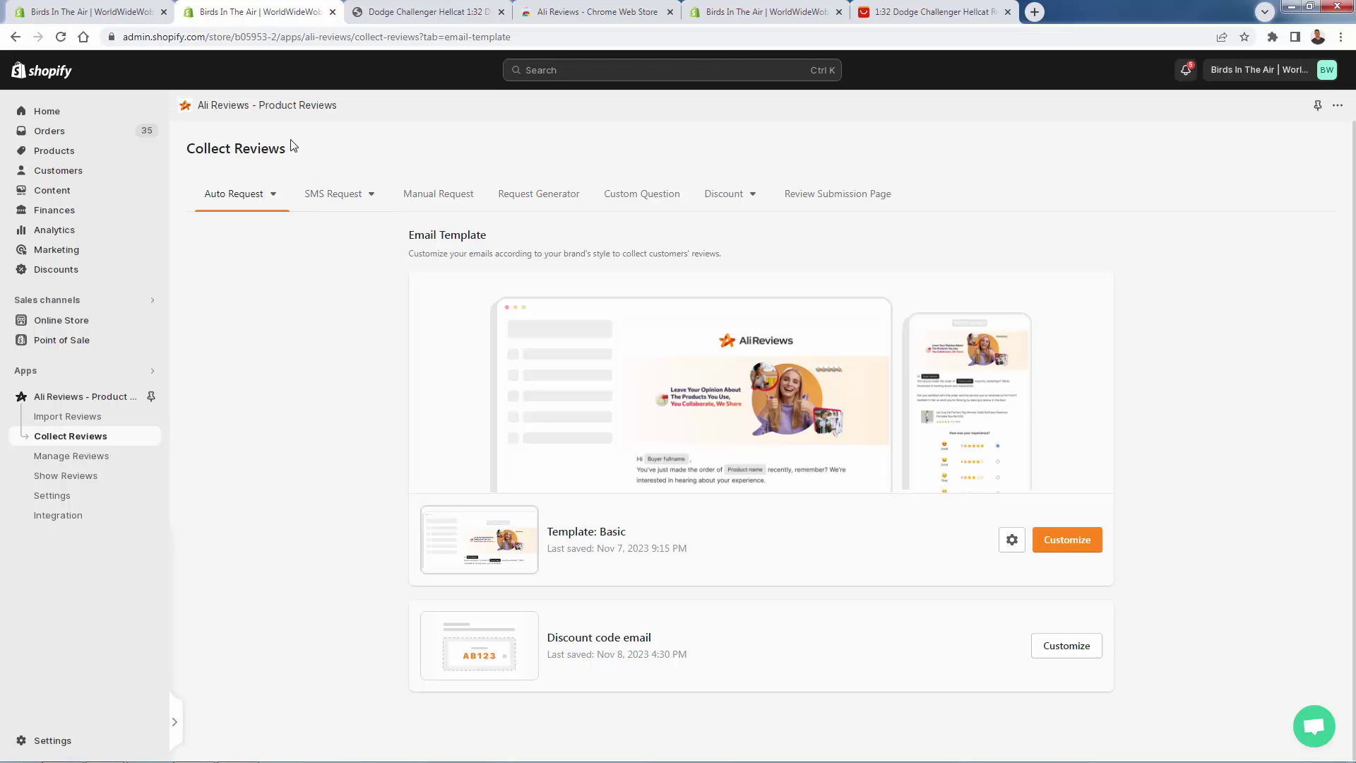
Open the Review Submission Page customizer, examine its preview and design options, and exit the editor.
{"action": "left_click", "coordinate": [845, 201]}
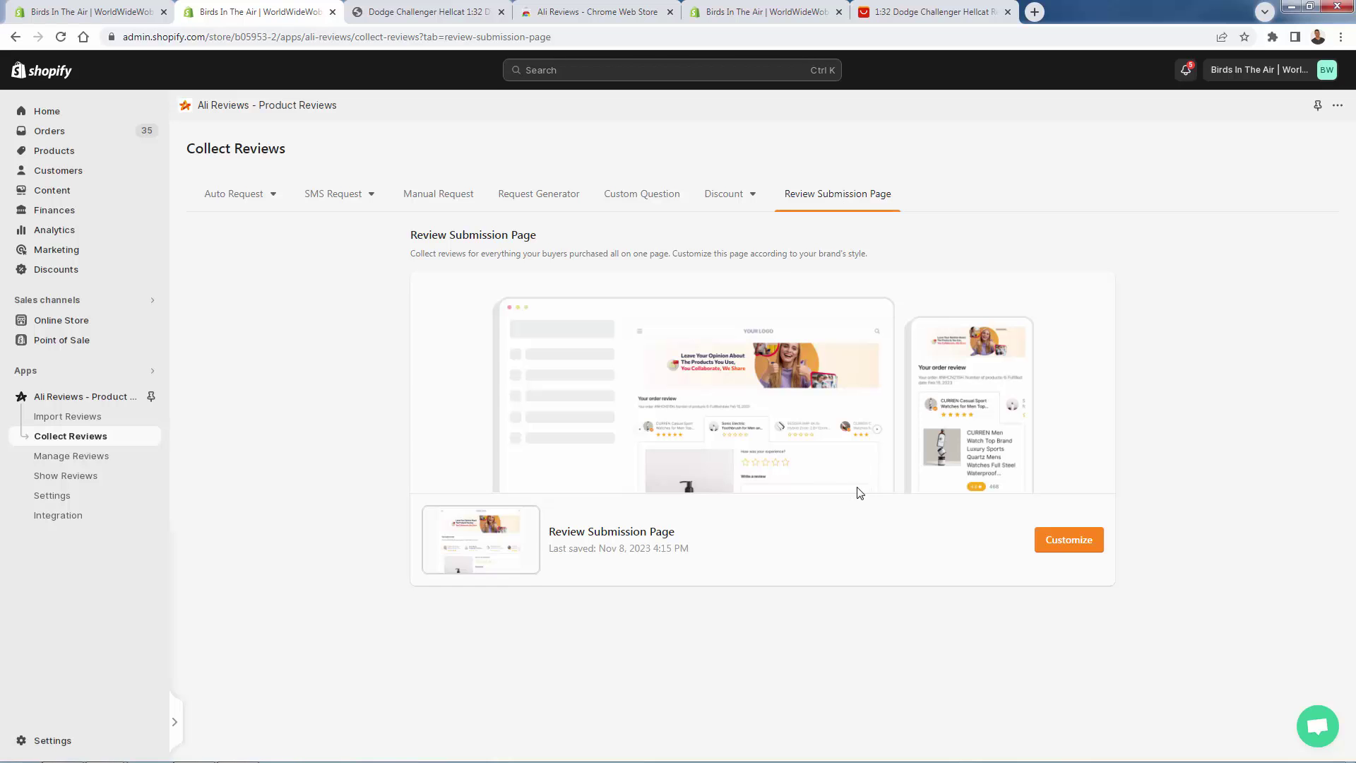
{"action": "left_click", "coordinate": [1070, 551]}
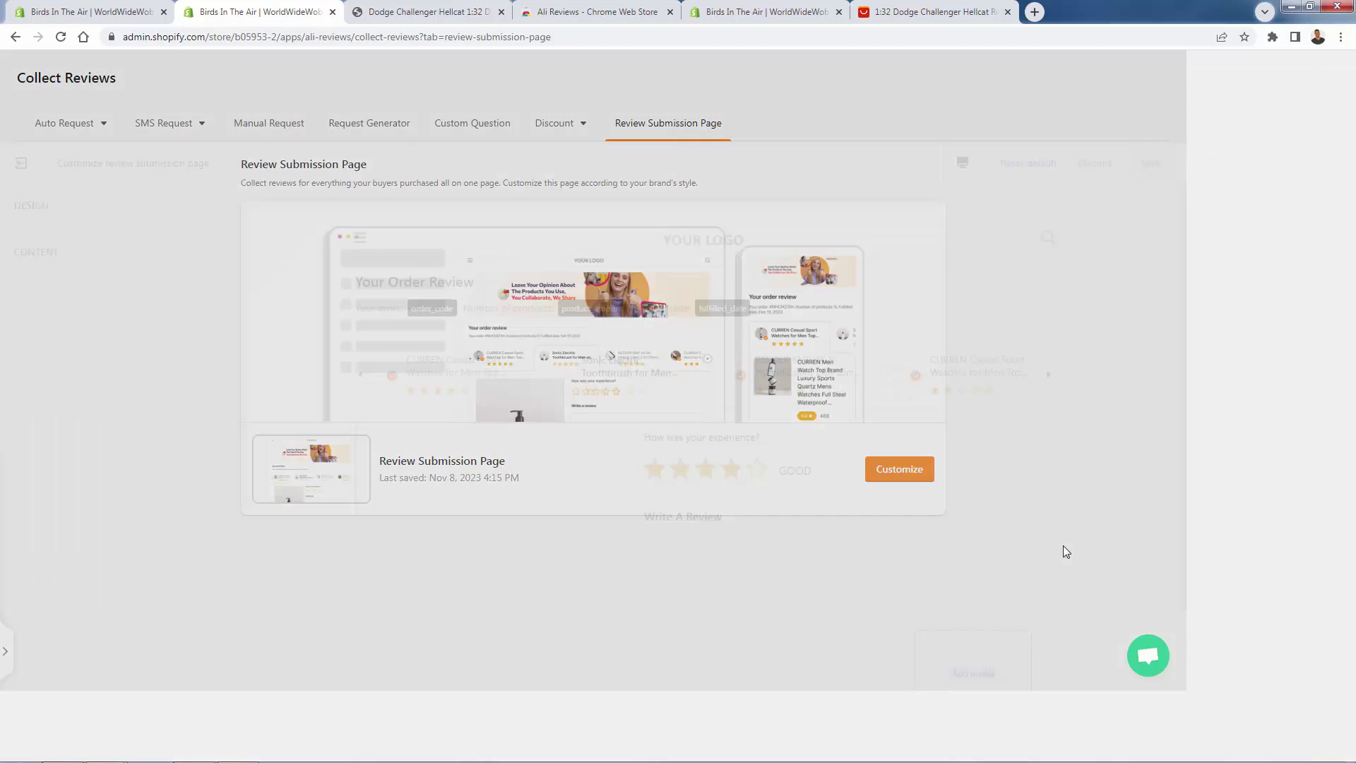
{"action": "scroll", "coordinate": [605, 418], "scroll_direction": "down", "scroll_amount": 3}
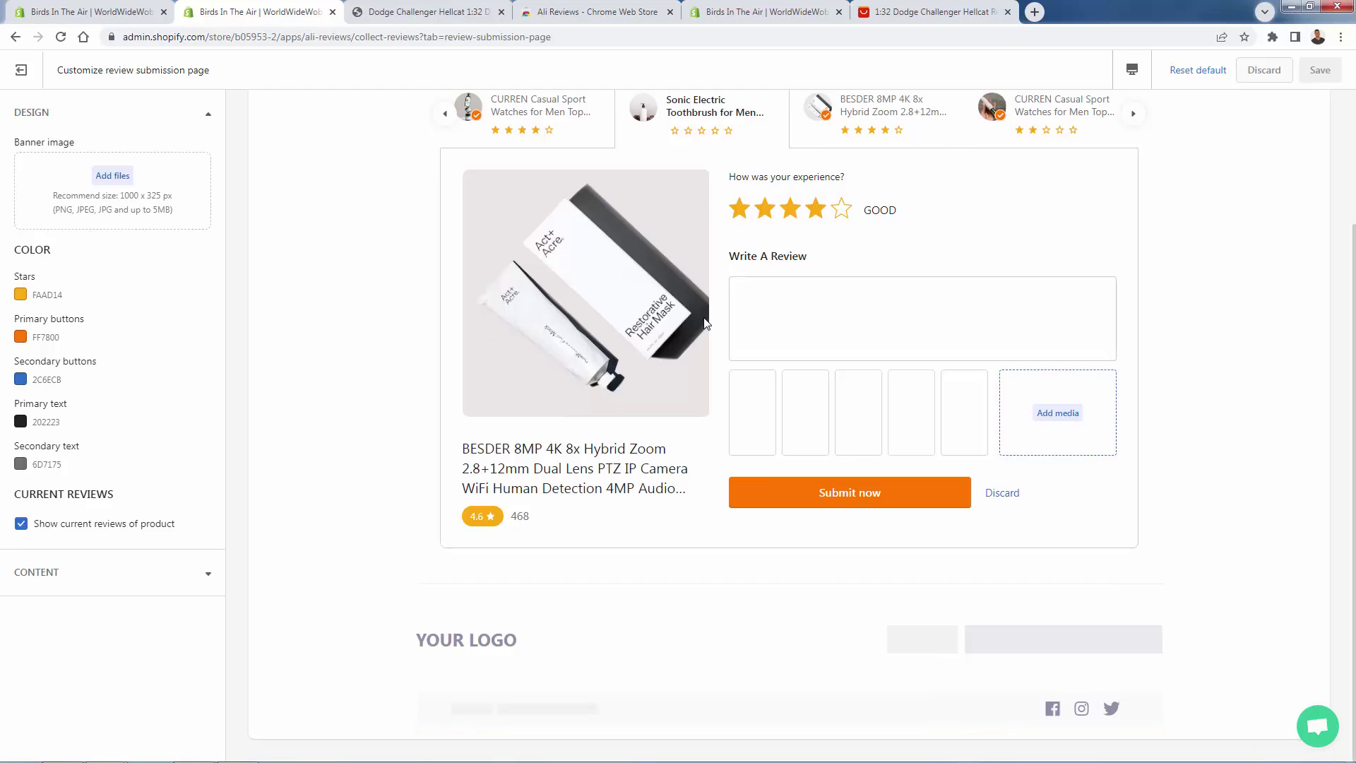
{"action": "scroll", "coordinate": [549, 404], "scroll_direction": "up", "scroll_amount": 3}
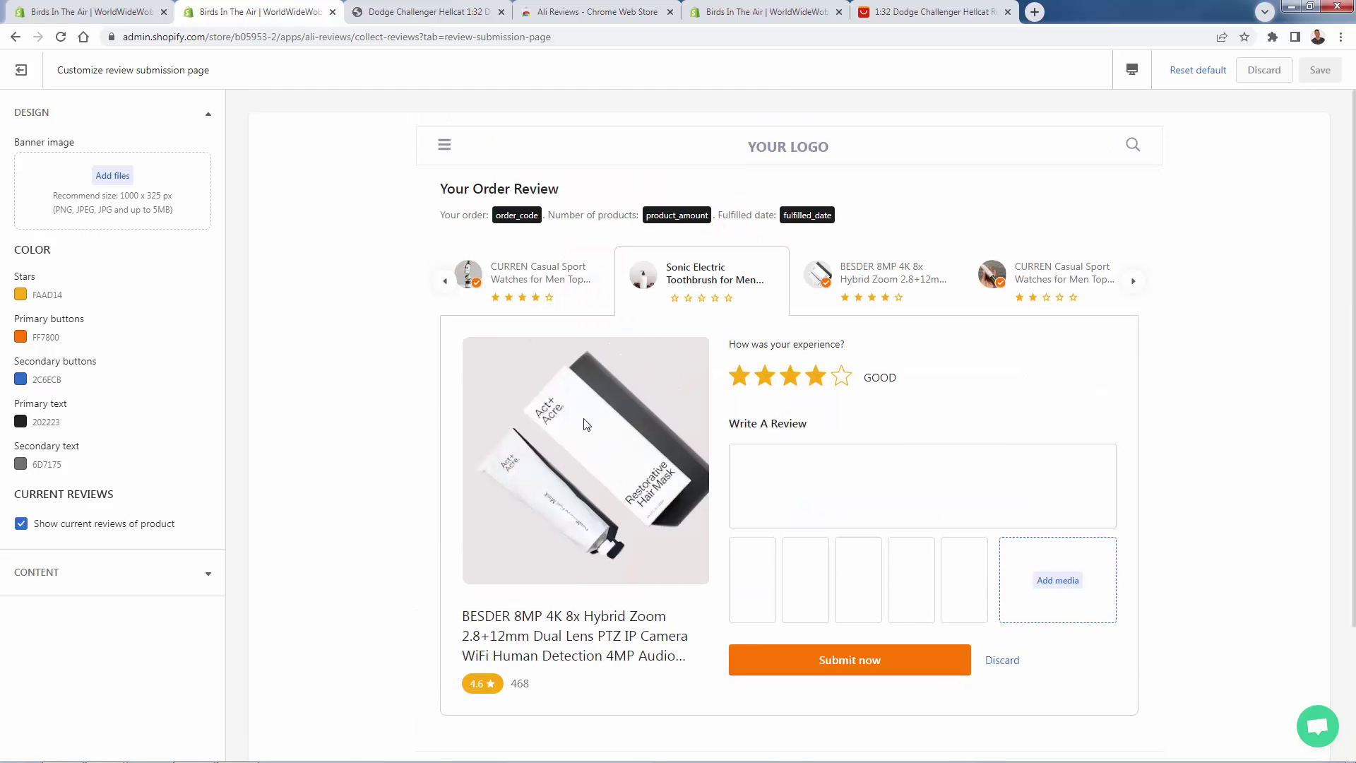
{"action": "left_click", "coordinate": [21, 70]}
Open the Import Reviews page and check the review entry for the Dodge Challenger Hellcat 1:32 Diecast Car Model.
{"action": "left_click", "coordinate": [61, 422]}
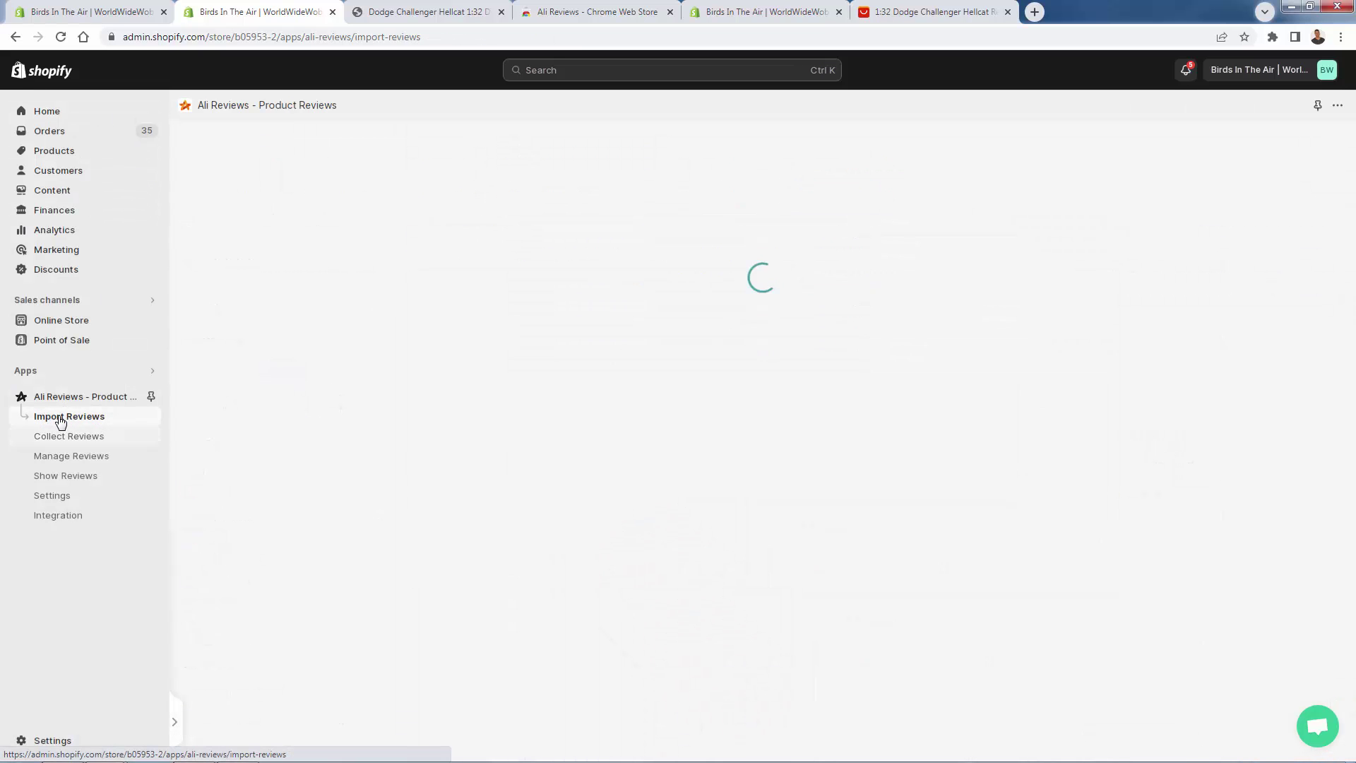
{"action": "right_click", "coordinate": [62, 421]}
{"action": "left_click", "coordinate": [297, 143]}
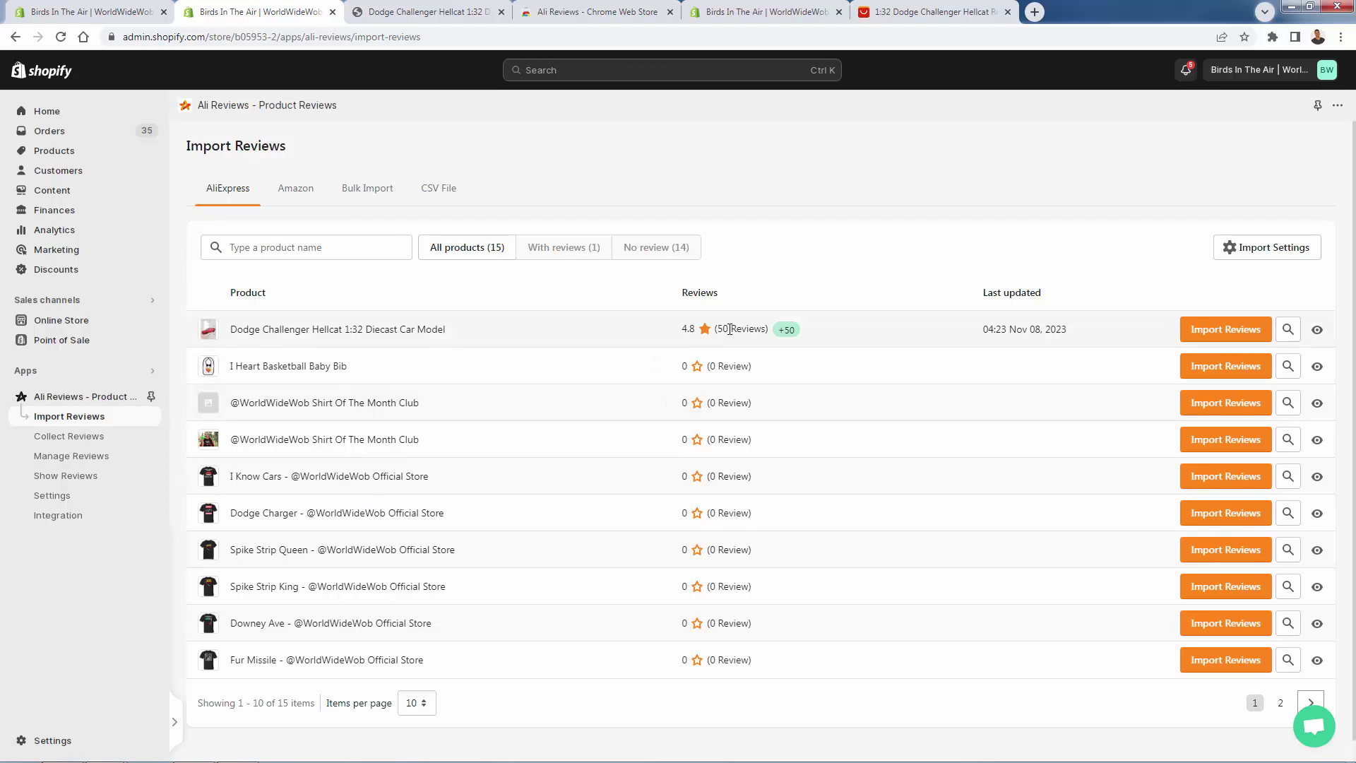
{"action": "left_click_drag", "start_coordinate": [740, 328], "coordinate": [689, 329]}
{"action": "left_click", "coordinate": [691, 332]}
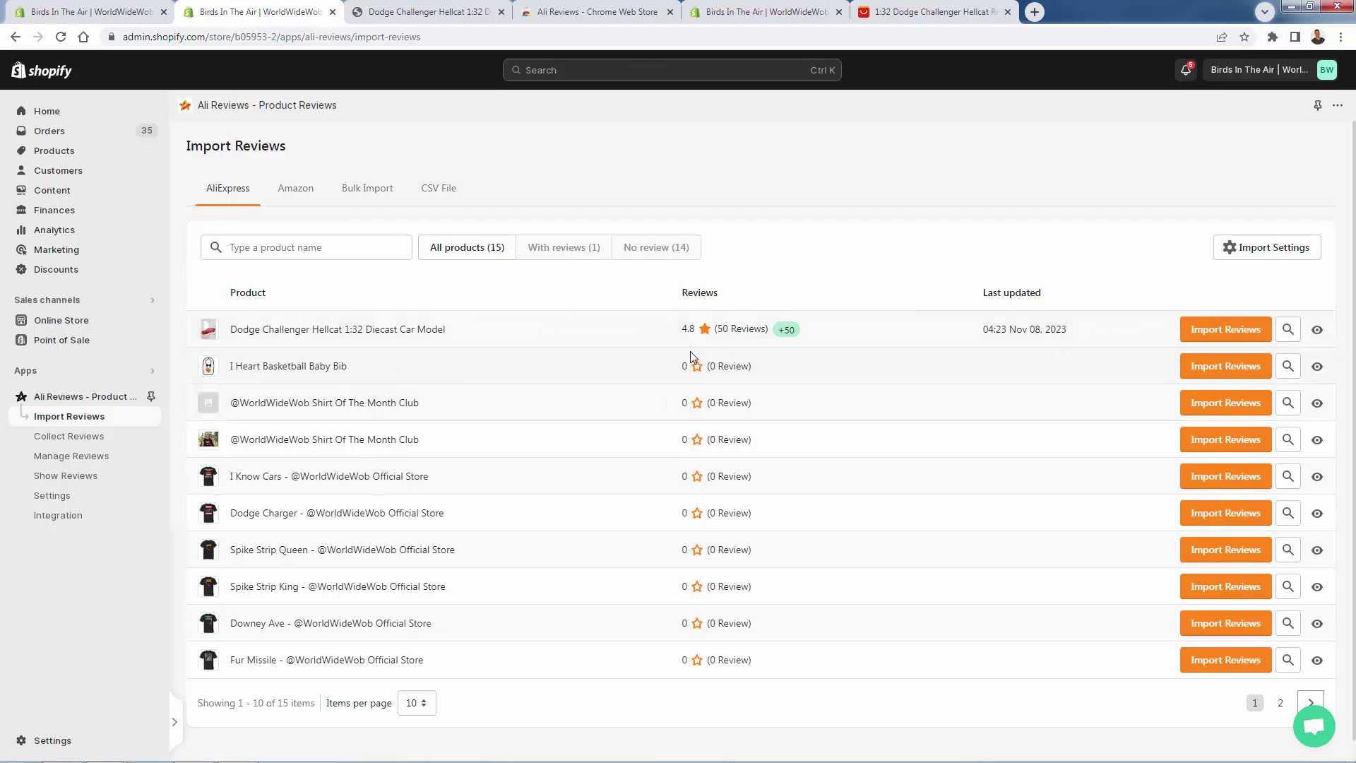